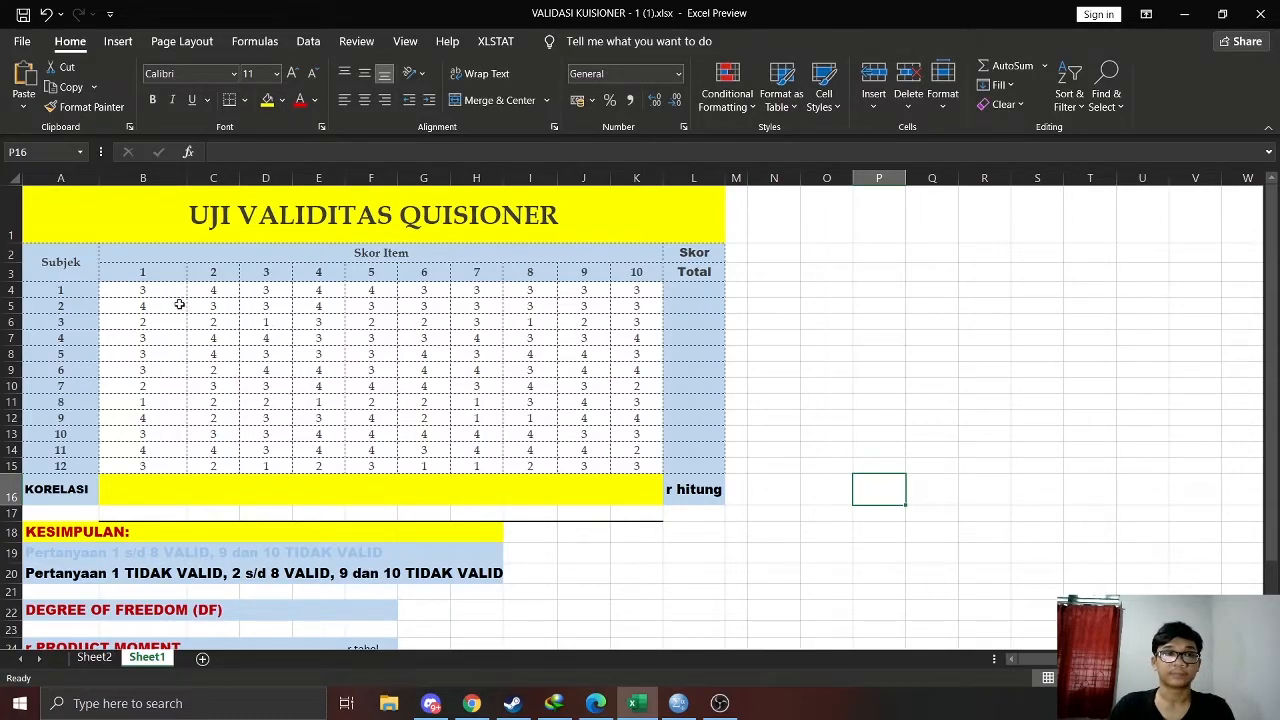
left_click_drag(170, 290, 166, 466)
left_click(803, 462)
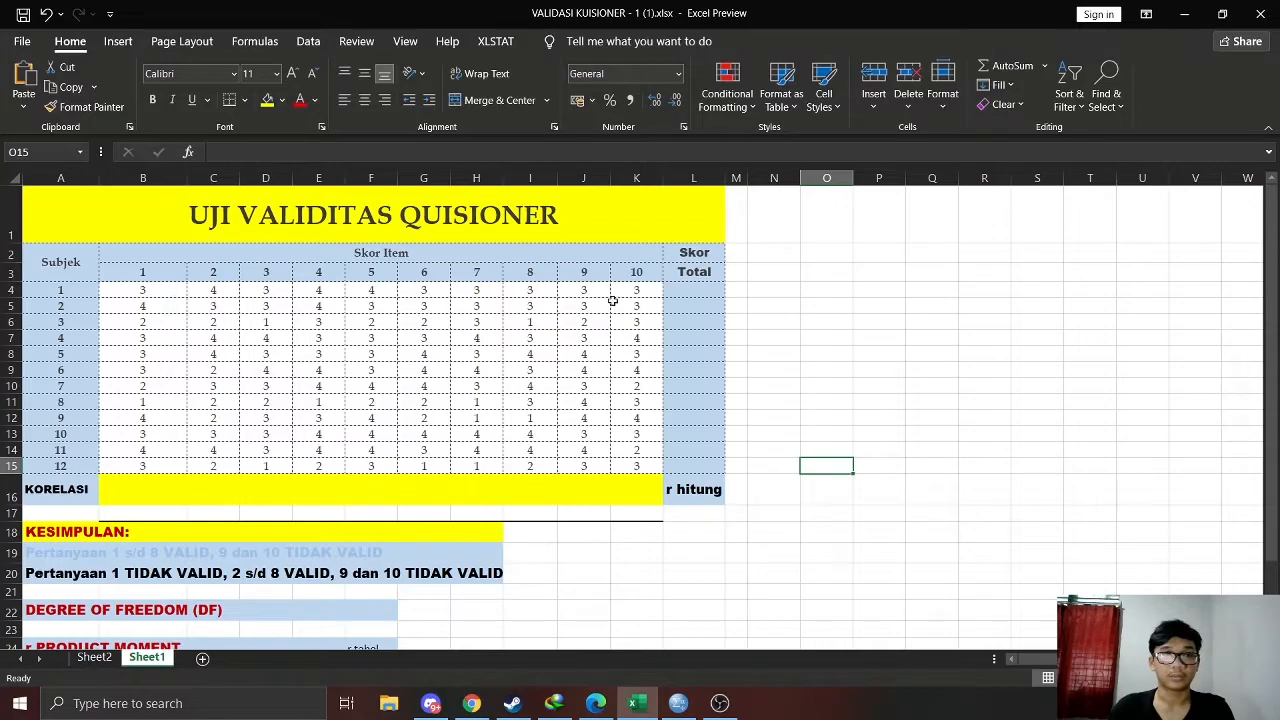
Enter the formula =SUM(B4:K4) in L4 as the Skor Total for subject 1
left_click(694, 291)
type("=SUM")
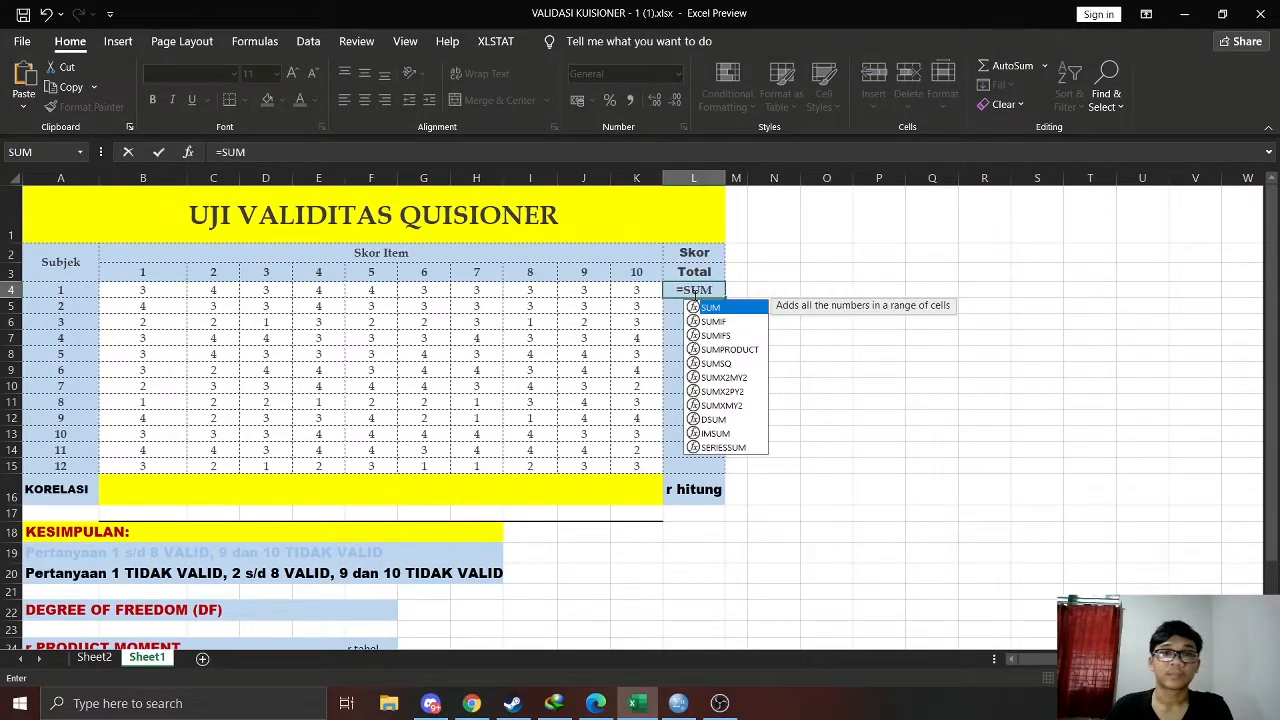
type("(")
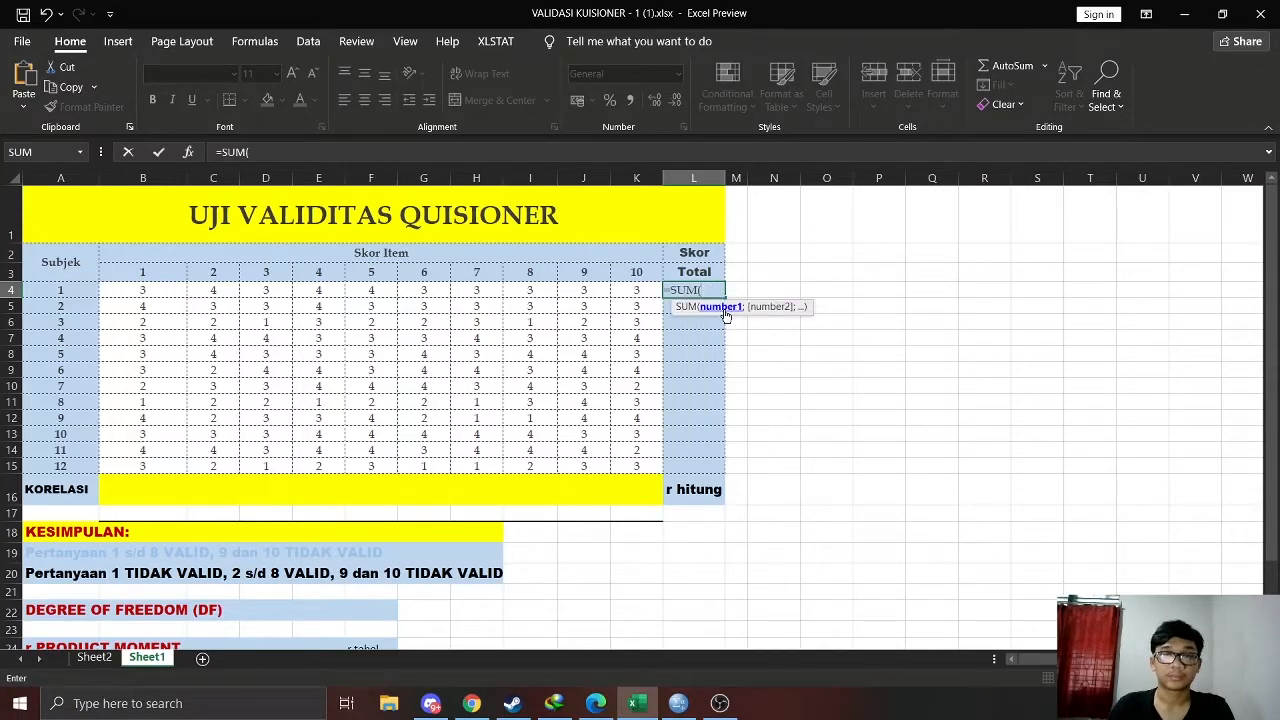
left_click_drag(167, 292, 615, 290)
type(")")
key("Return")
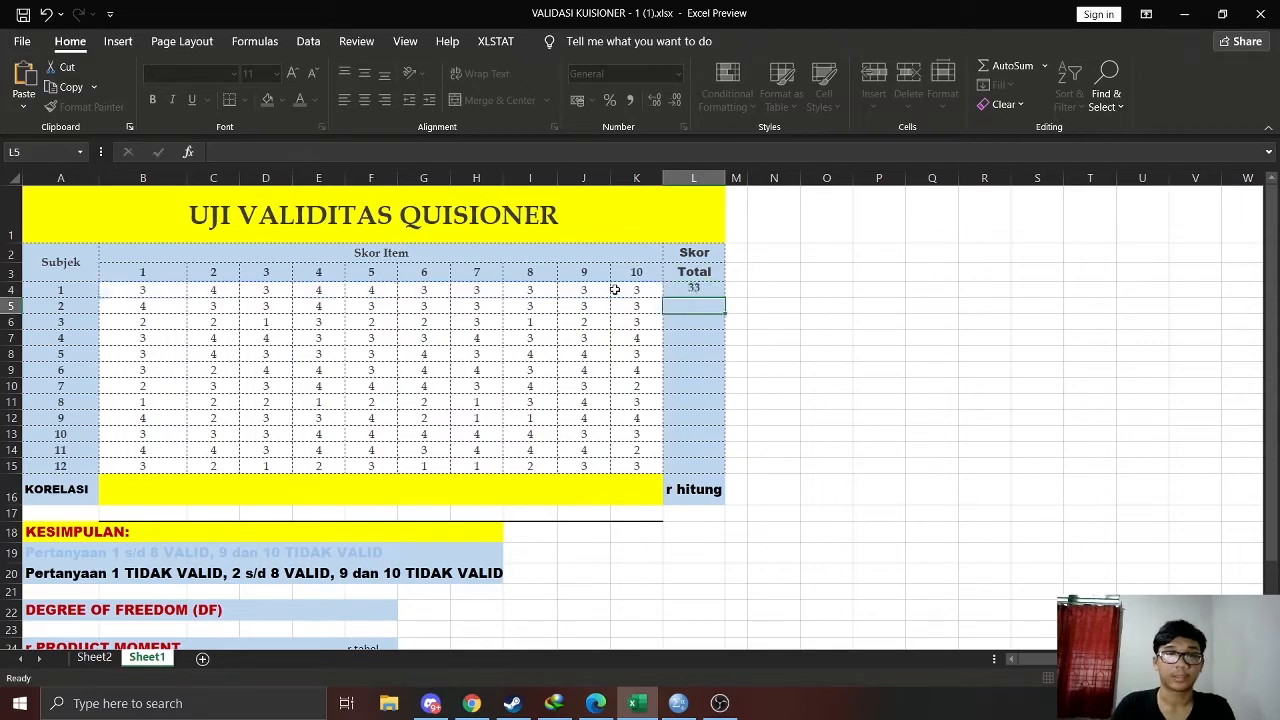
Fill the Skor Total formula from L4 down to L15 for all twelve subjects
left_click(696, 289)
left_click_drag(724, 297, 722, 469)
left_click(862, 412)
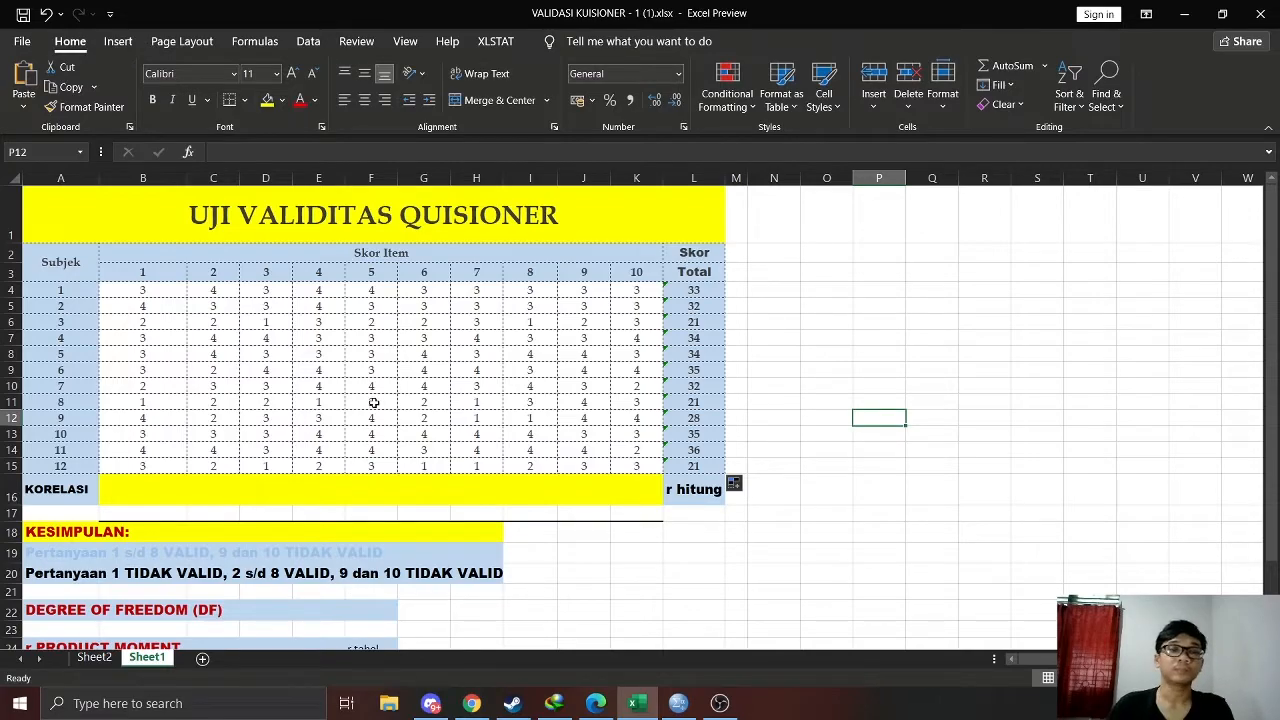
Start the KORELASI formula in B16 with CORREL, using item 1's scores B4:B15 and the total scores L4:L15
left_click(128, 493)
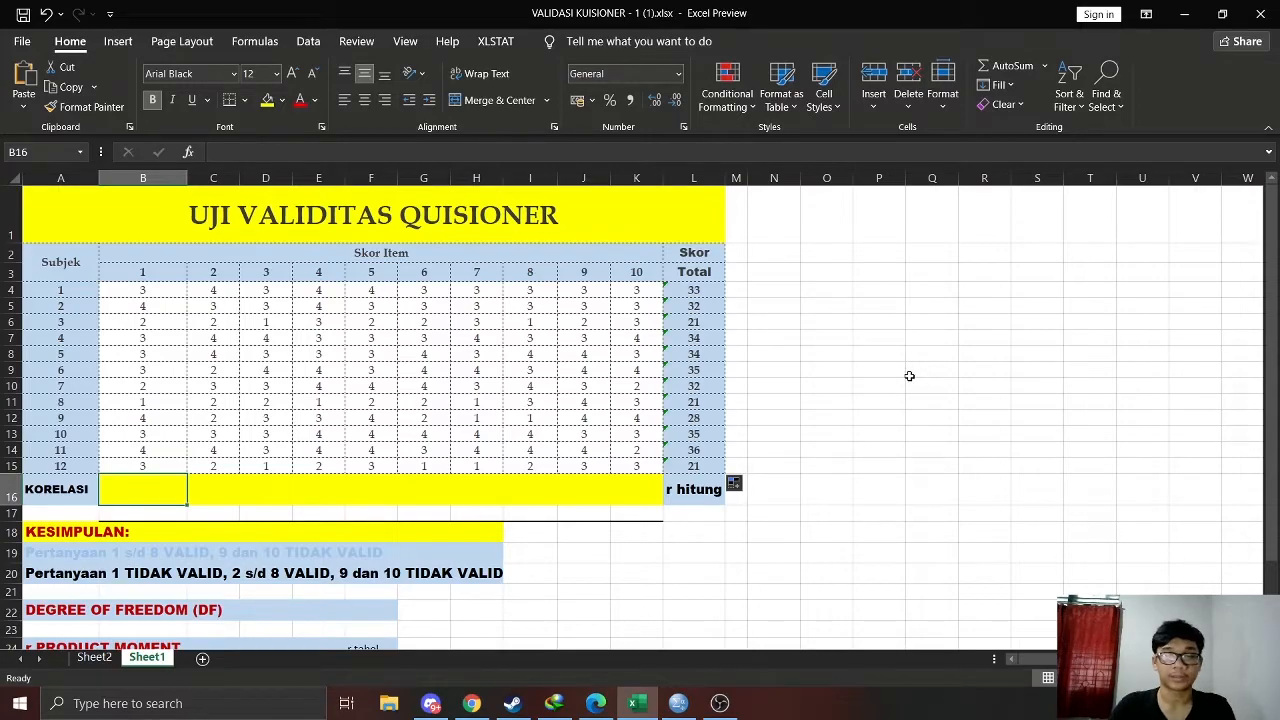
type("=COR")
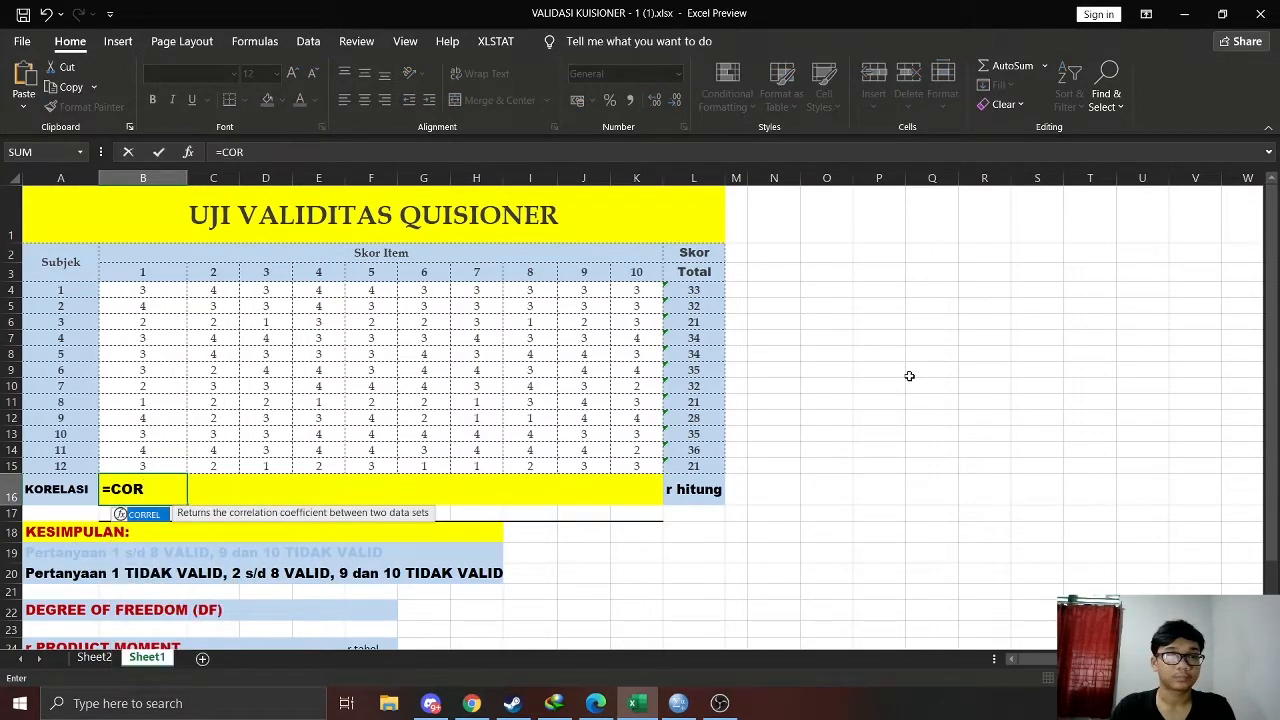
key("Tab")
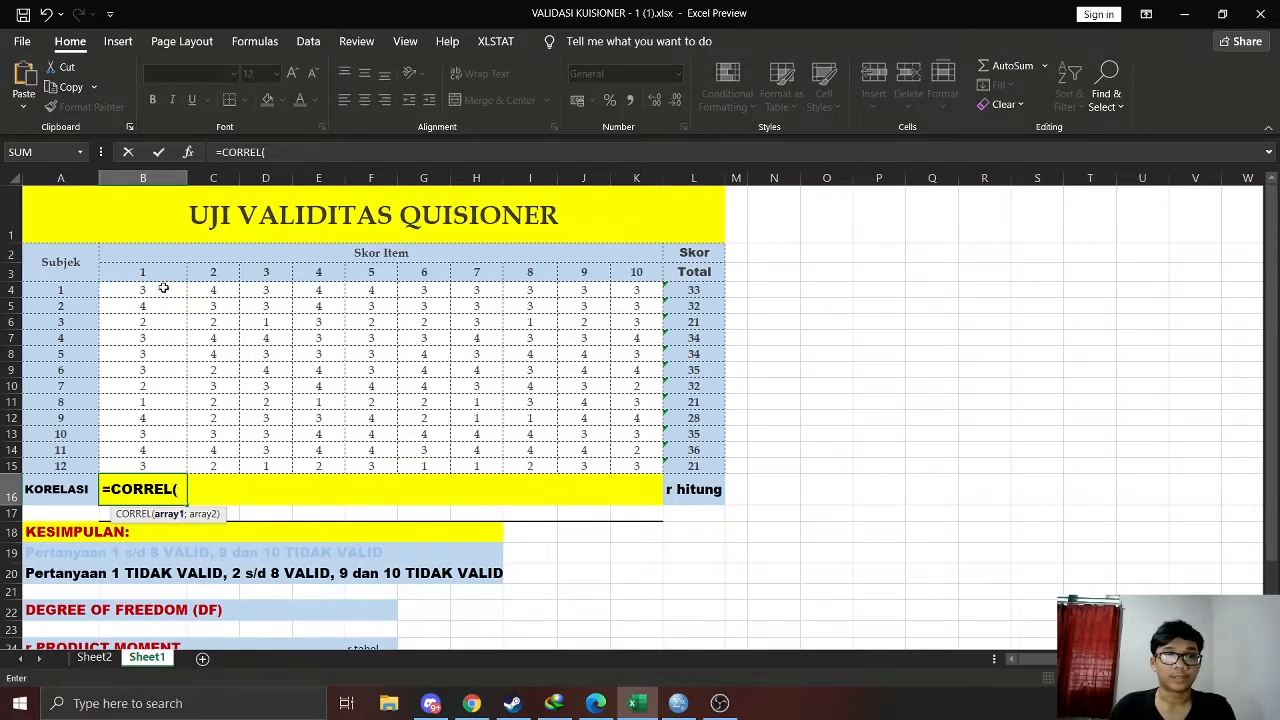
left_click_drag(163, 288, 203, 463)
type(";")
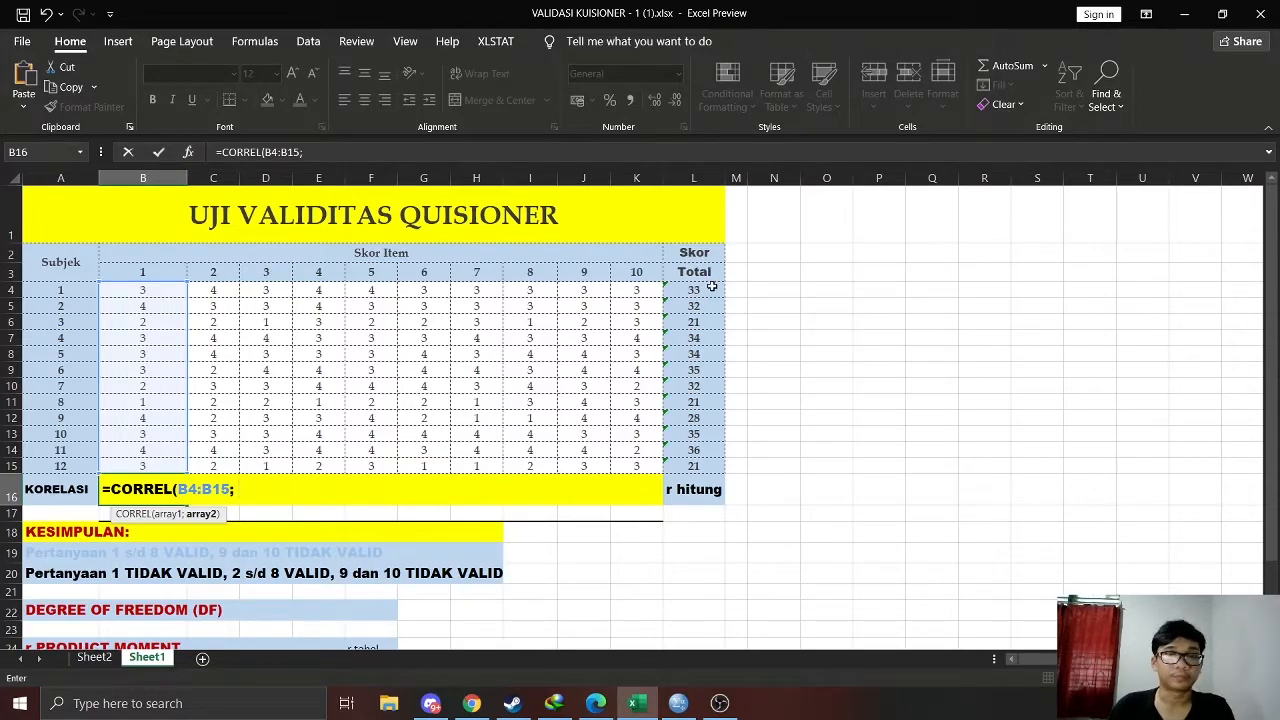
left_click_drag(706, 290, 707, 466)
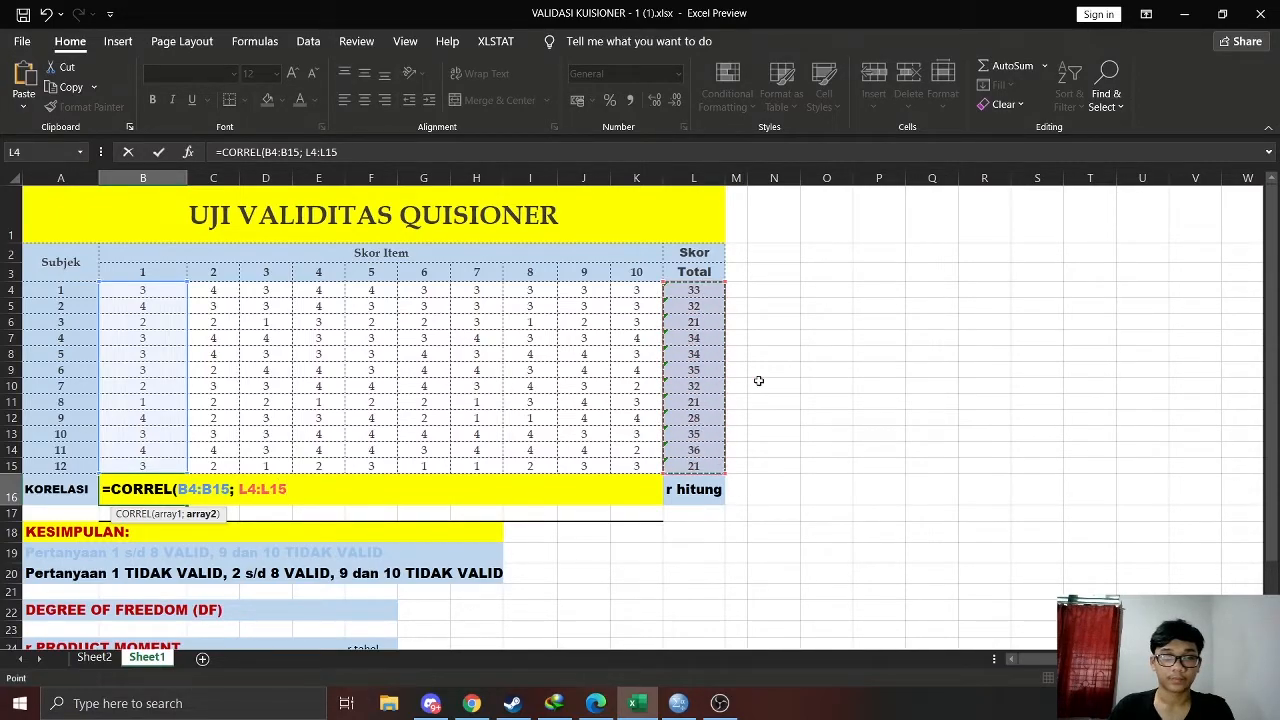
Make the total-score range absolute as $L$4:$L$15 and complete the formula =CORREL(B4:B15; $L$4:$L$15) in B16
left_click(247, 490)
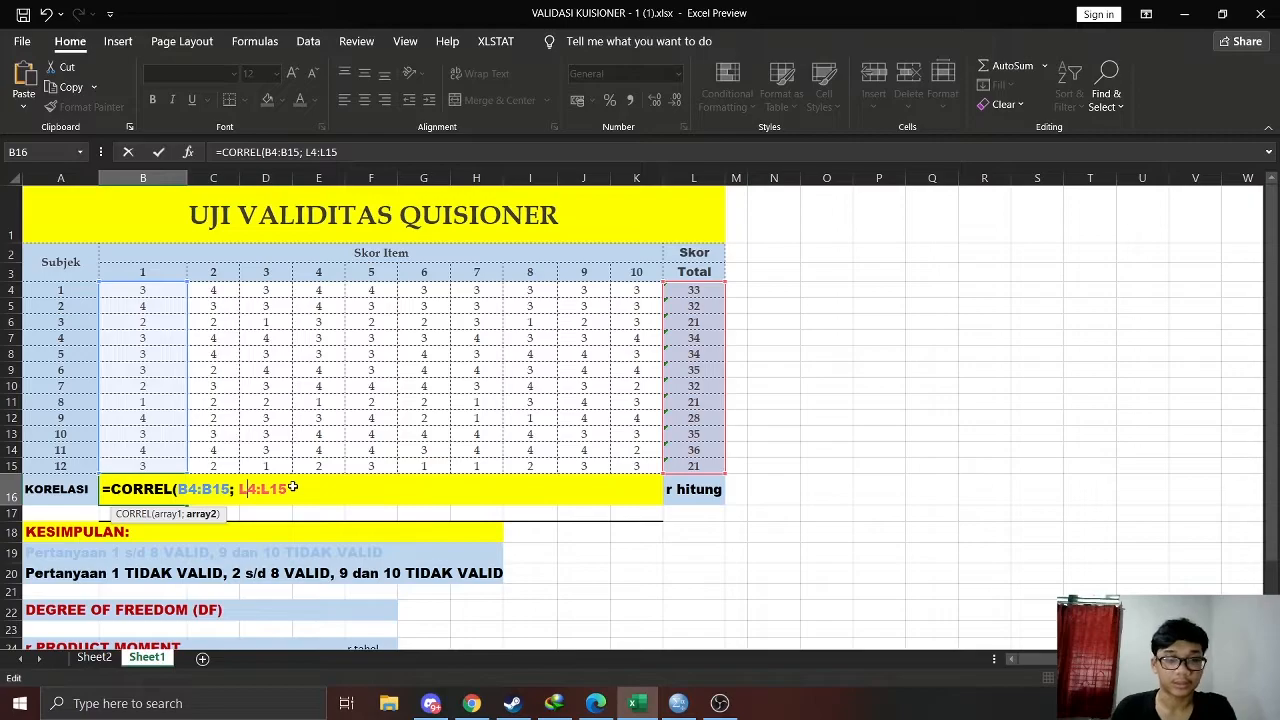
type("$")
key("Right")
type("$")
key("Right")
type("$")
key("Right")
type("$15")
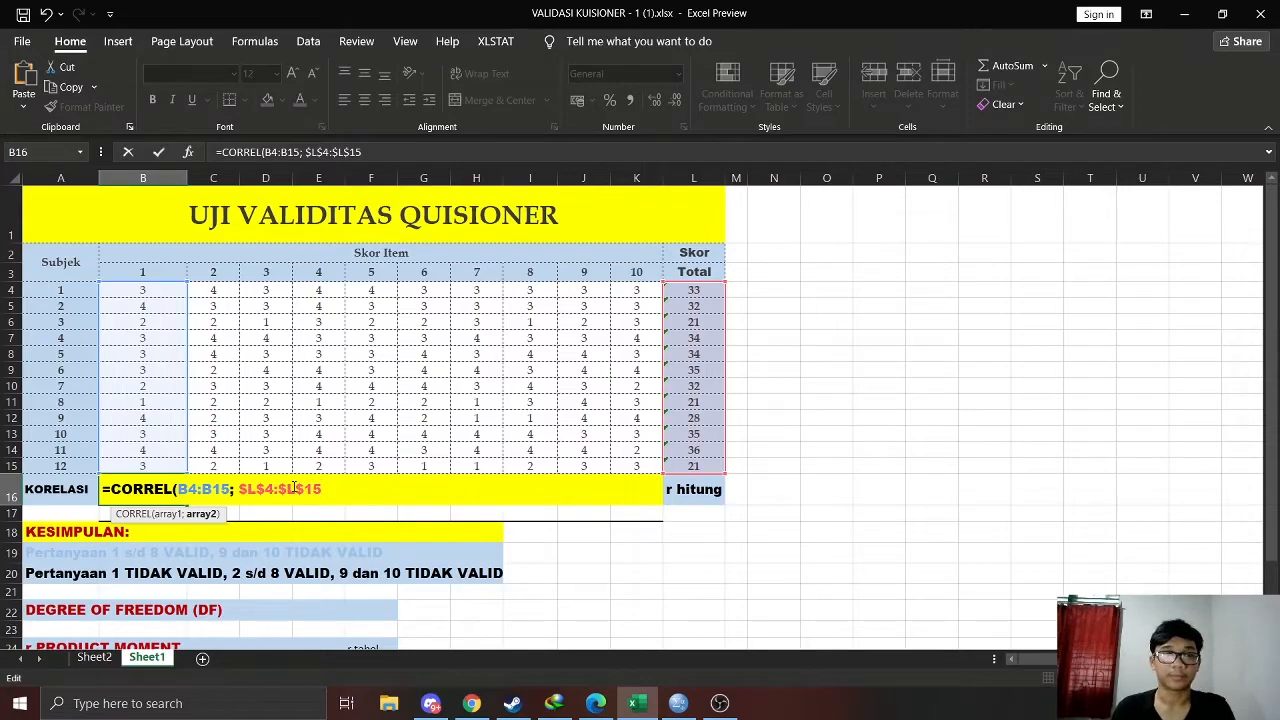
type(")")
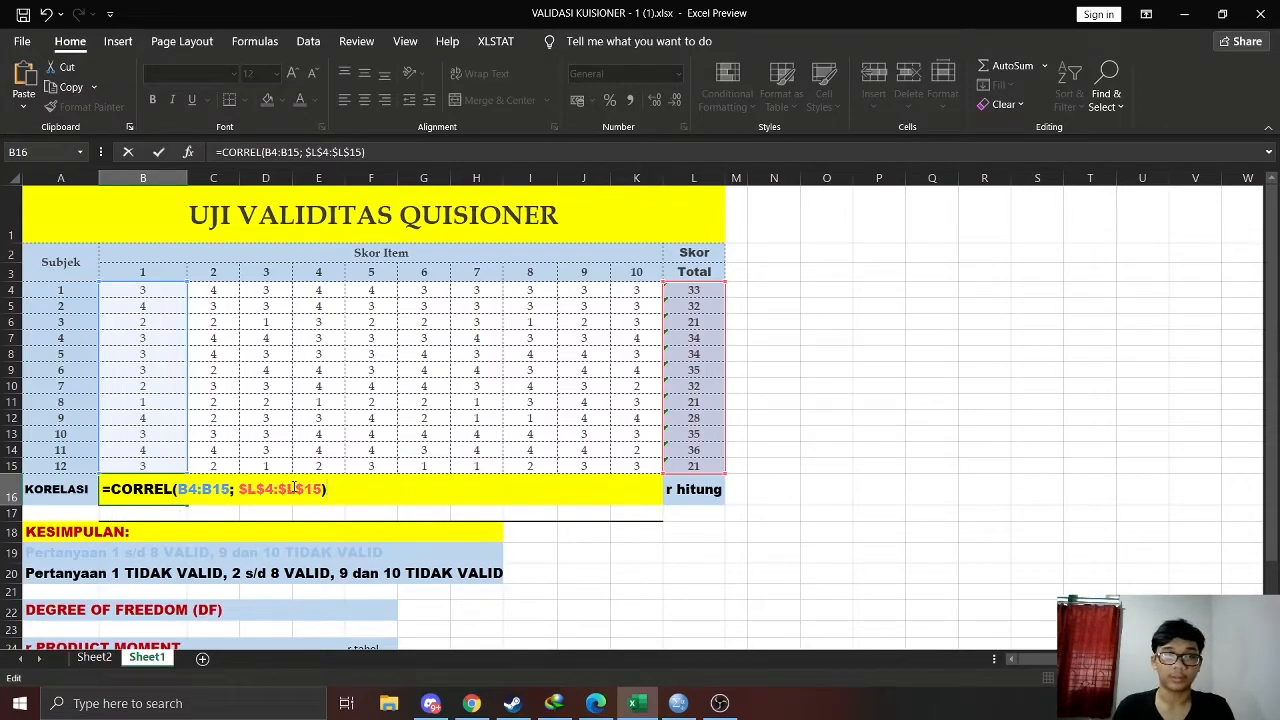
key("Return")
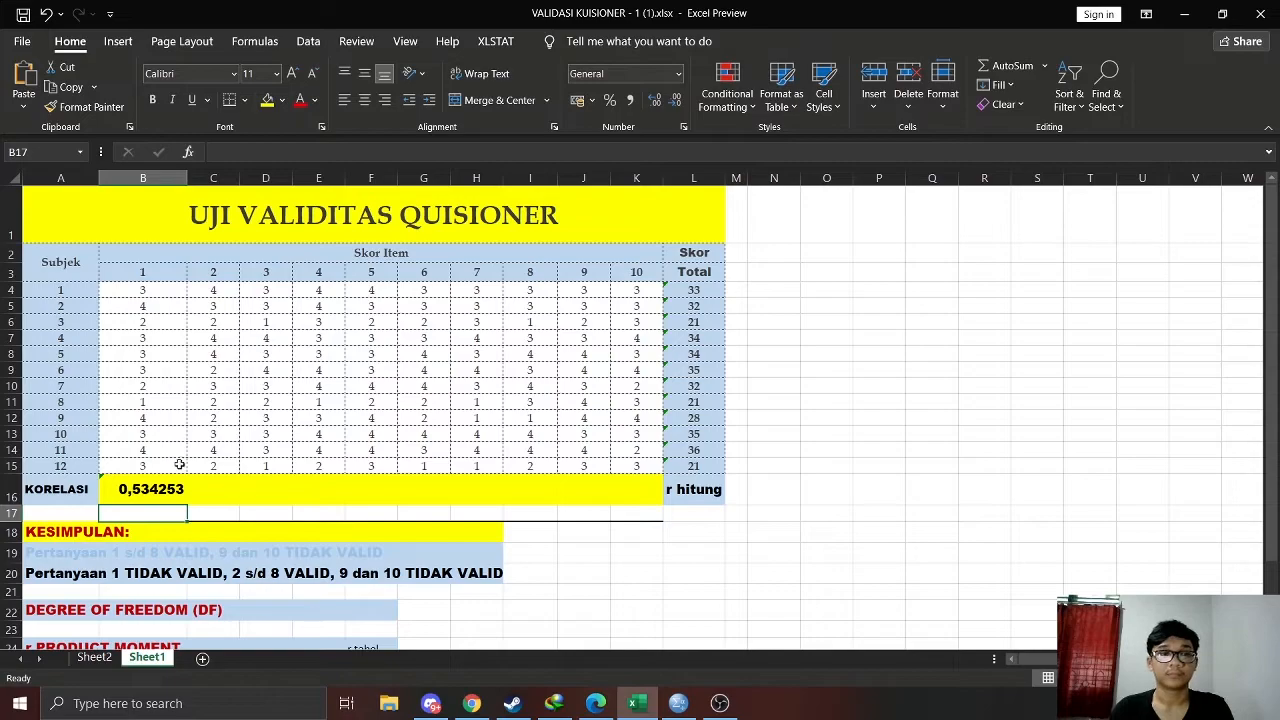
Fill the correlation formula from B16 across to K16 for all ten items
left_click(182, 492)
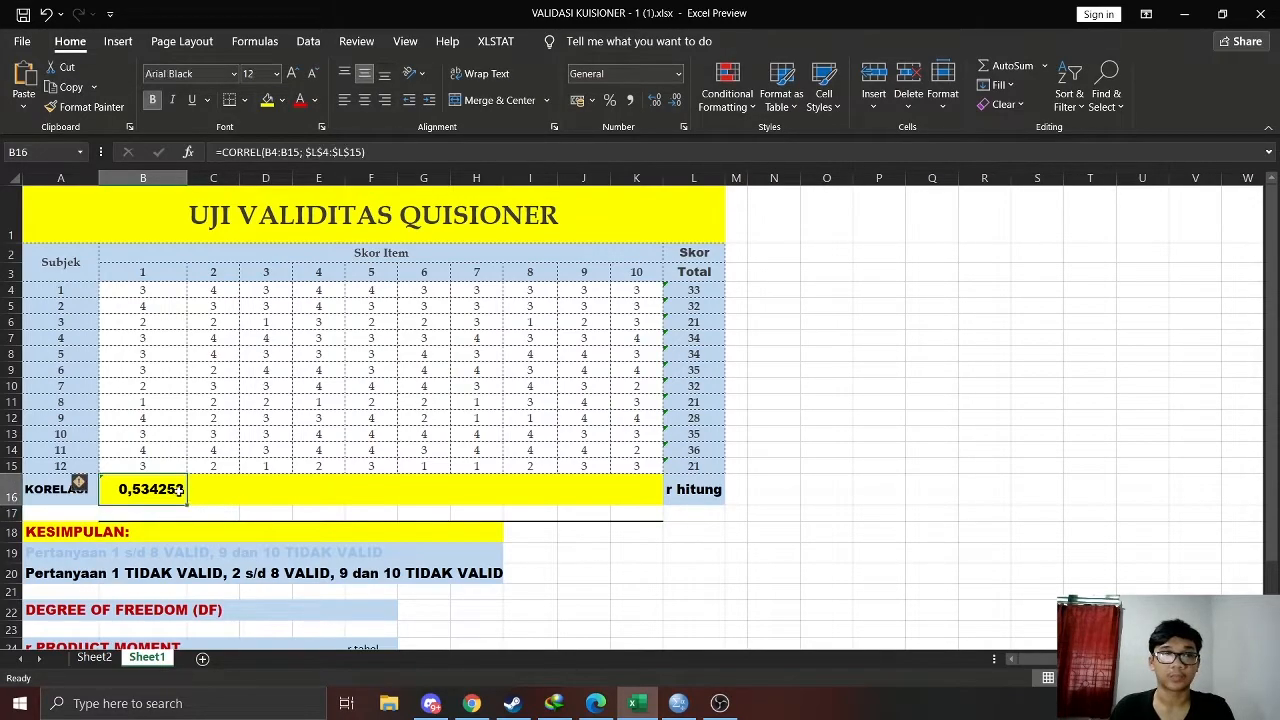
left_click_drag(222, 506, 660, 505)
left_click(815, 513)
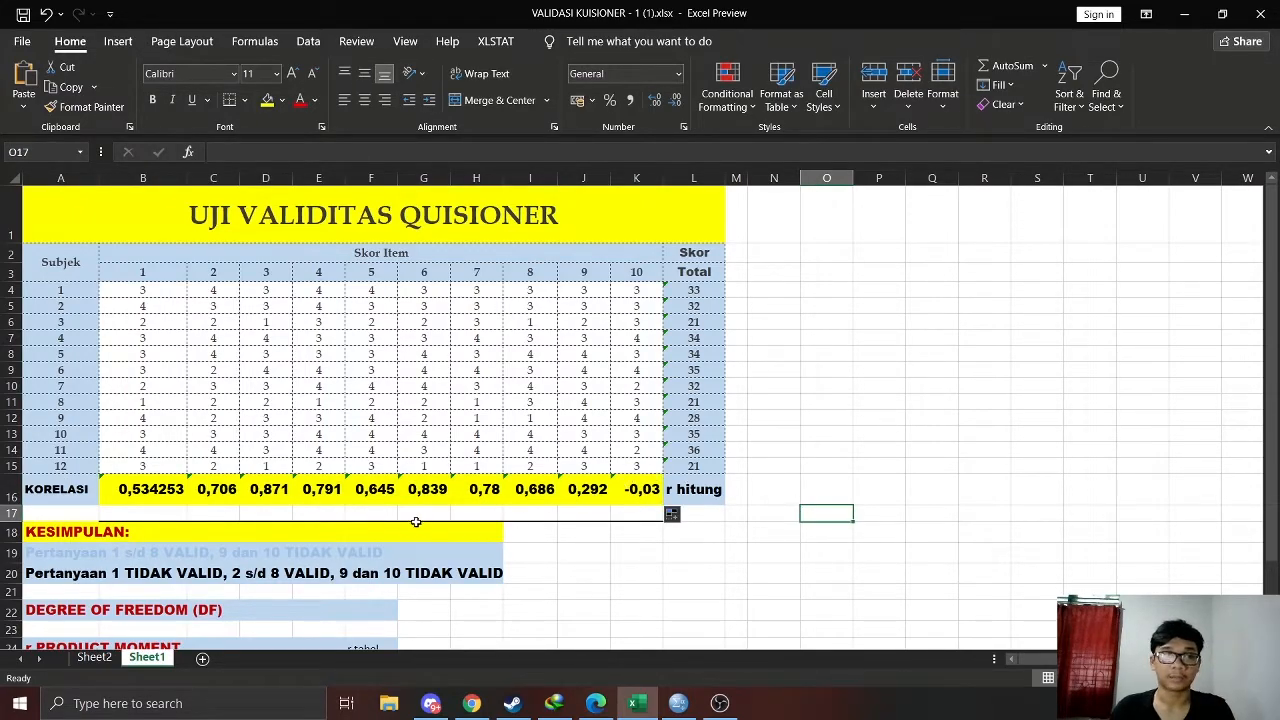
Enter "12 - 2 = 10" in E22 as the DEGREE OF FREEDOM (DF) calculation
scroll(410, 520, "down", 1)
scroll(381, 512, "up", 1)
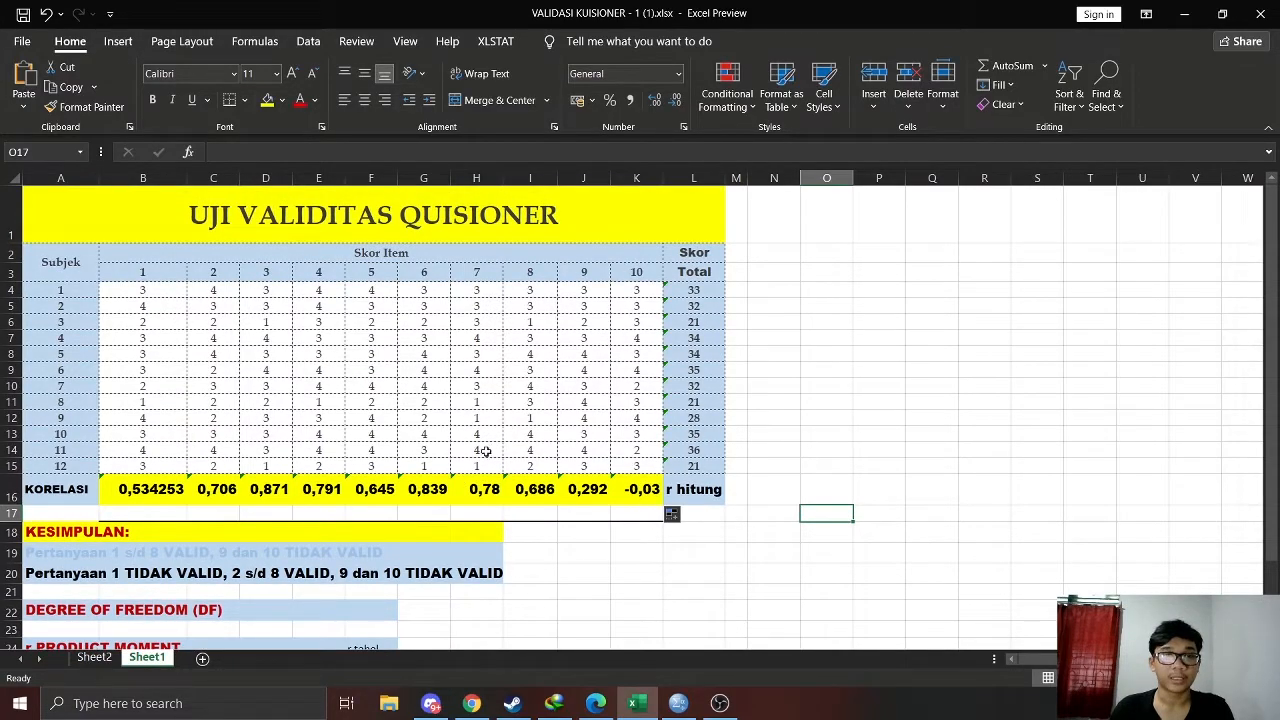
scroll(397, 600, "down", 1)
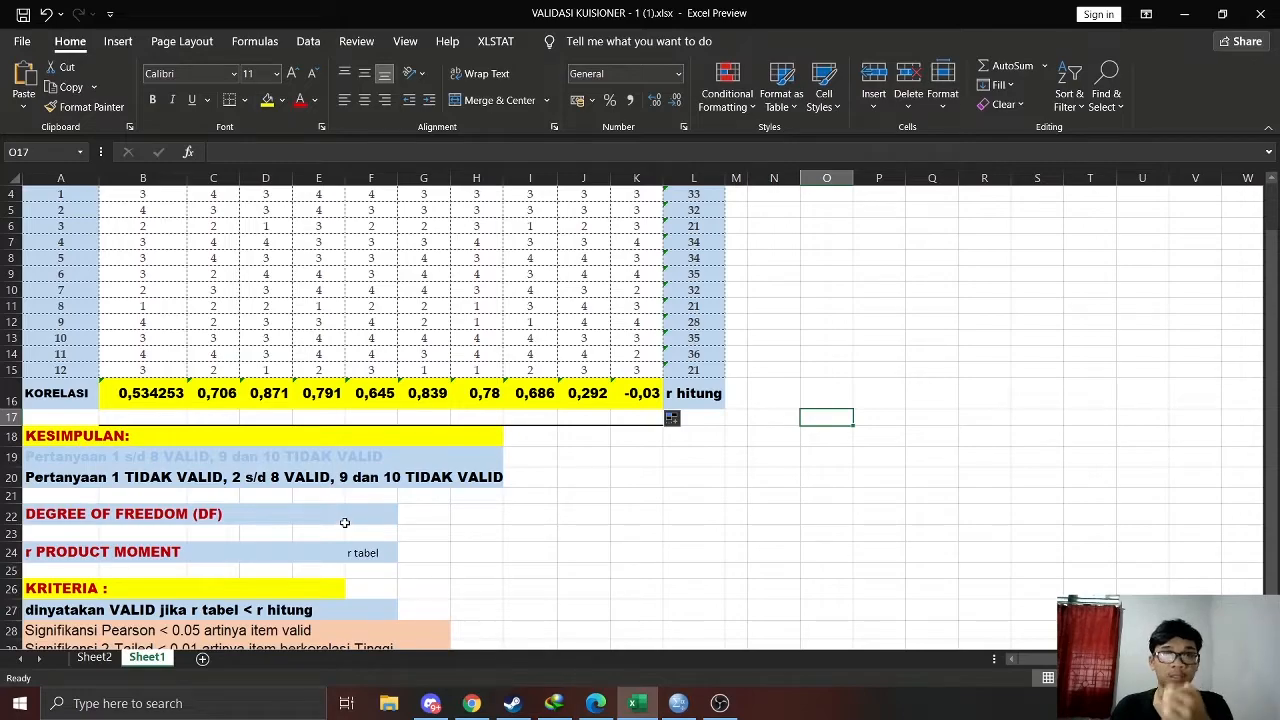
scroll(346, 518, "up", 1)
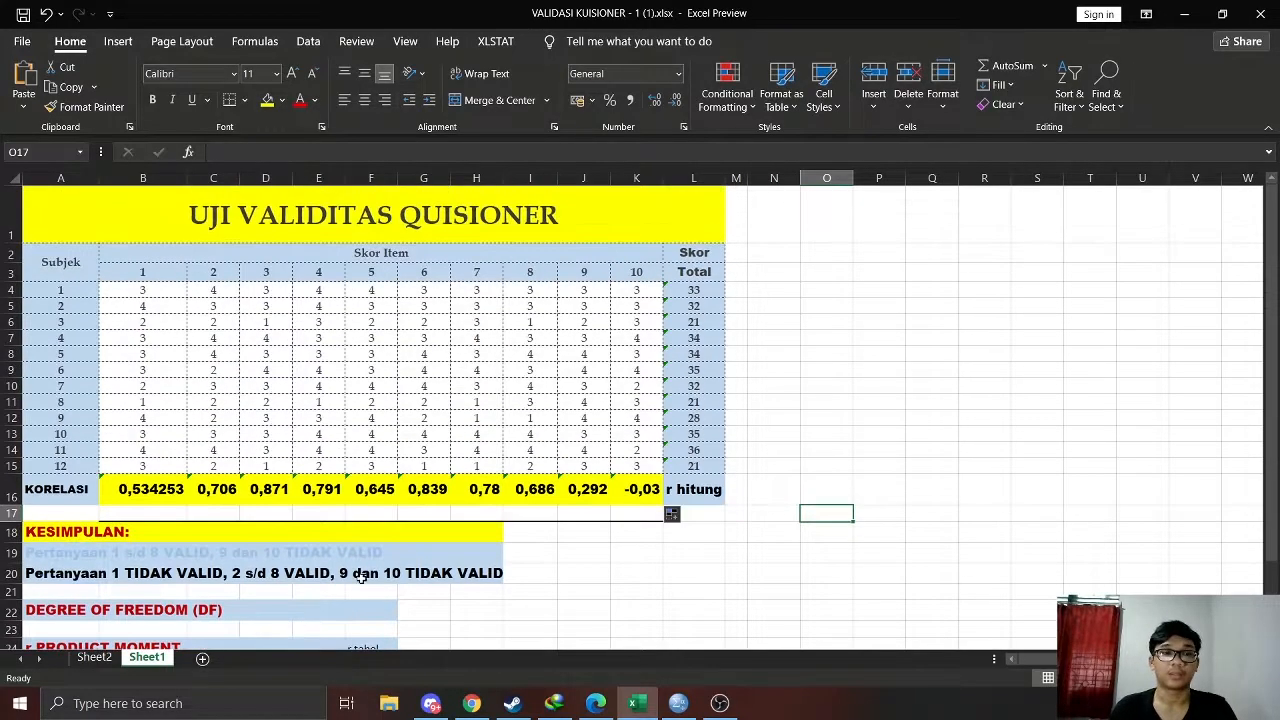
scroll(351, 614, "down", 1)
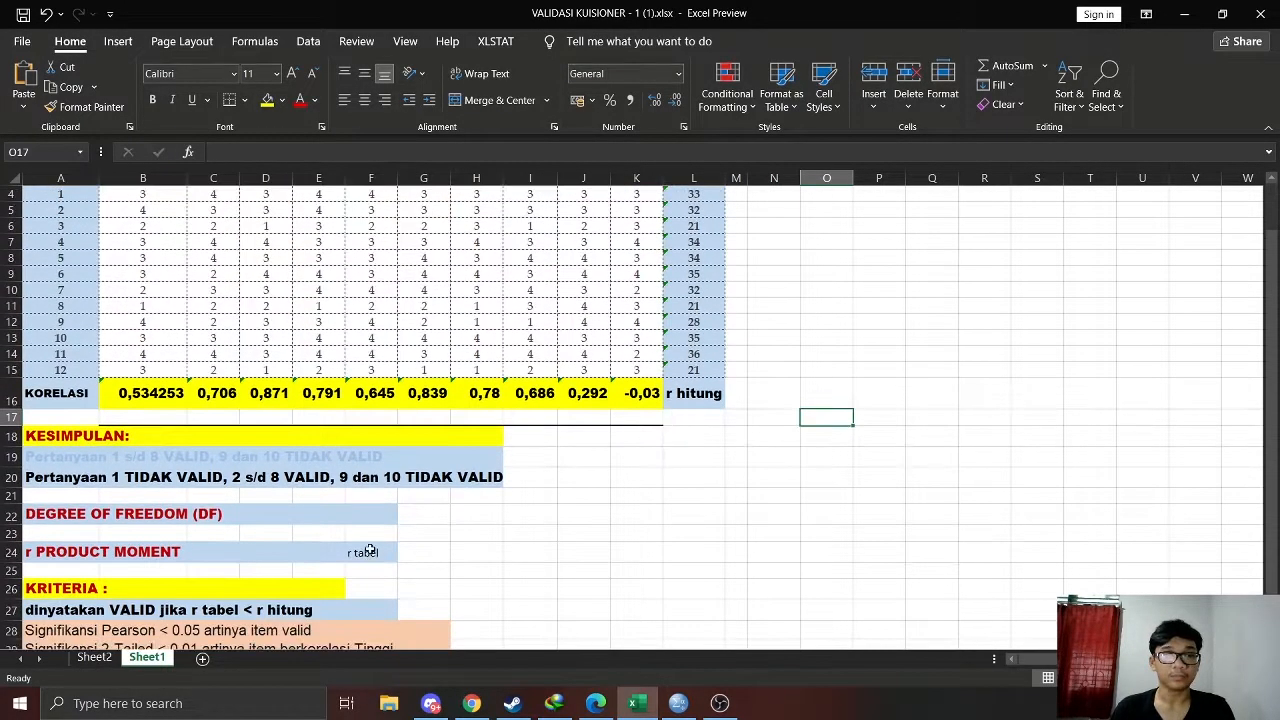
scroll(330, 605, "up", 1)
left_click(316, 608)
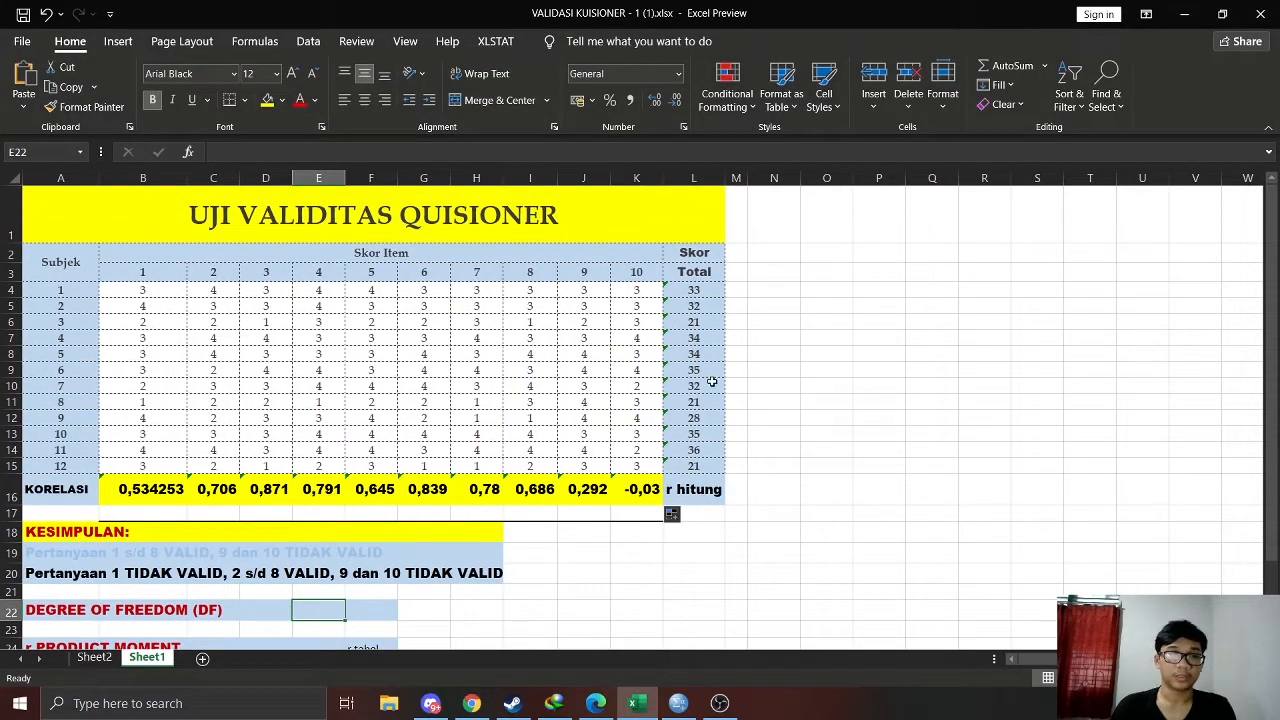
type("12")
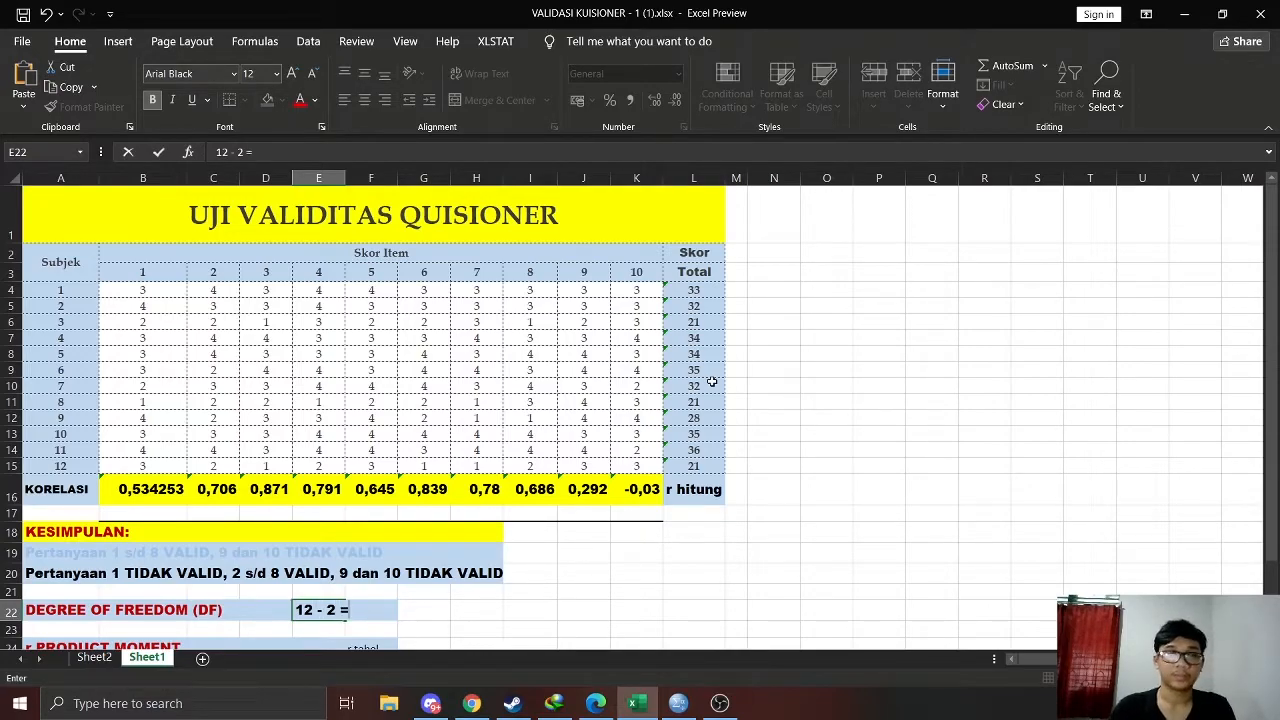
type("- 2 = 10")
left_click(831, 448)
Switch to the r Product Moment table PDF in Edge, place it beside the worksheet and locate the N = 10 row
scroll(831, 448, "down", 2)
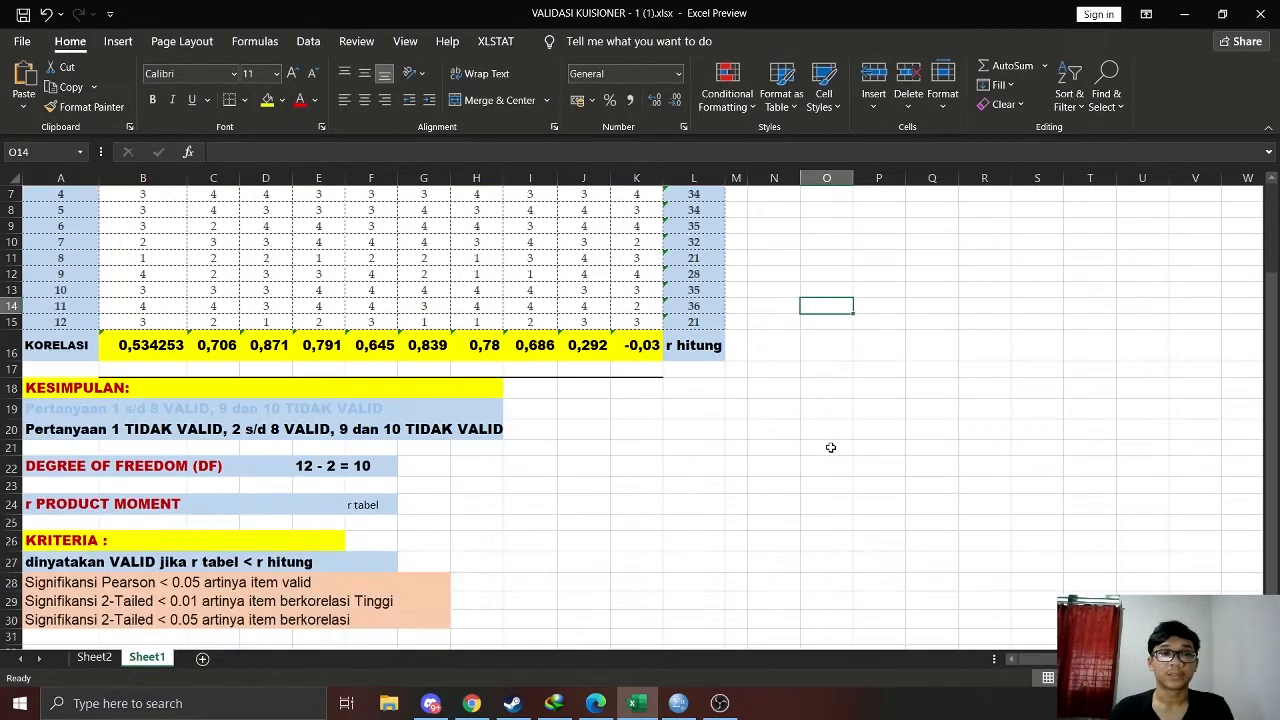
scroll(646, 563, "up", 1)
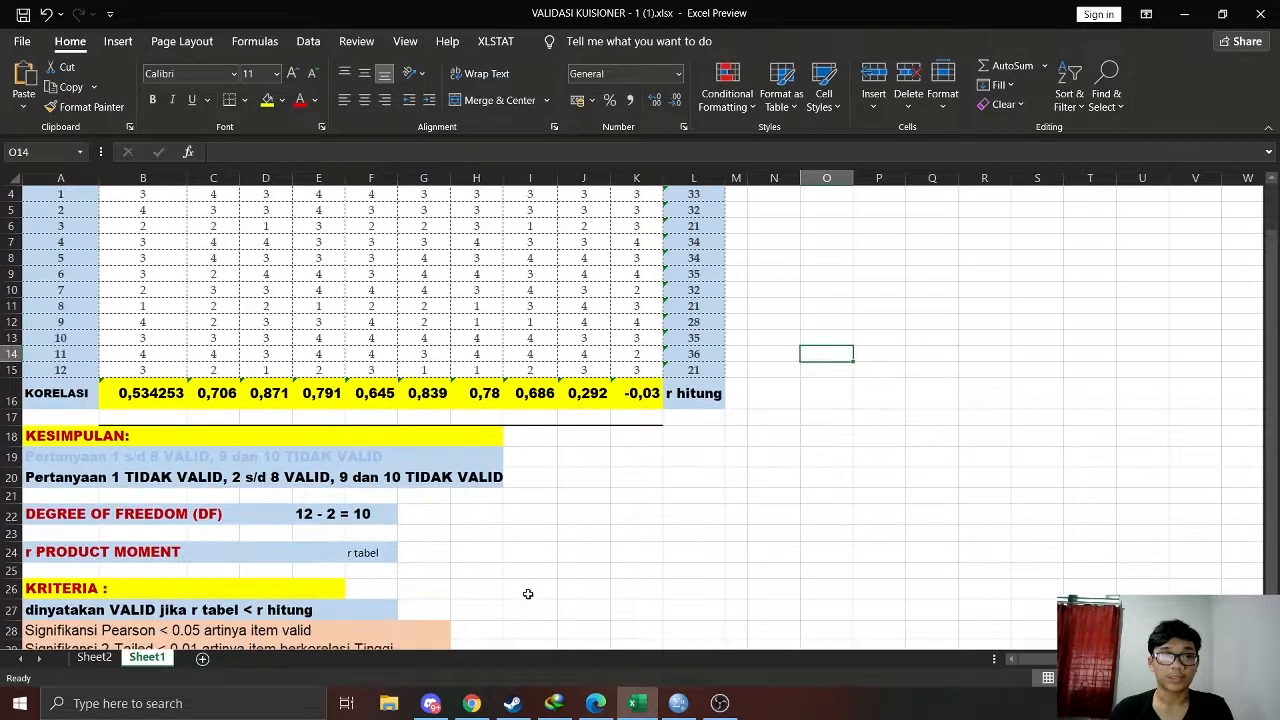
scroll(628, 614, "up", 1)
scroll(628, 614, "down", 1)
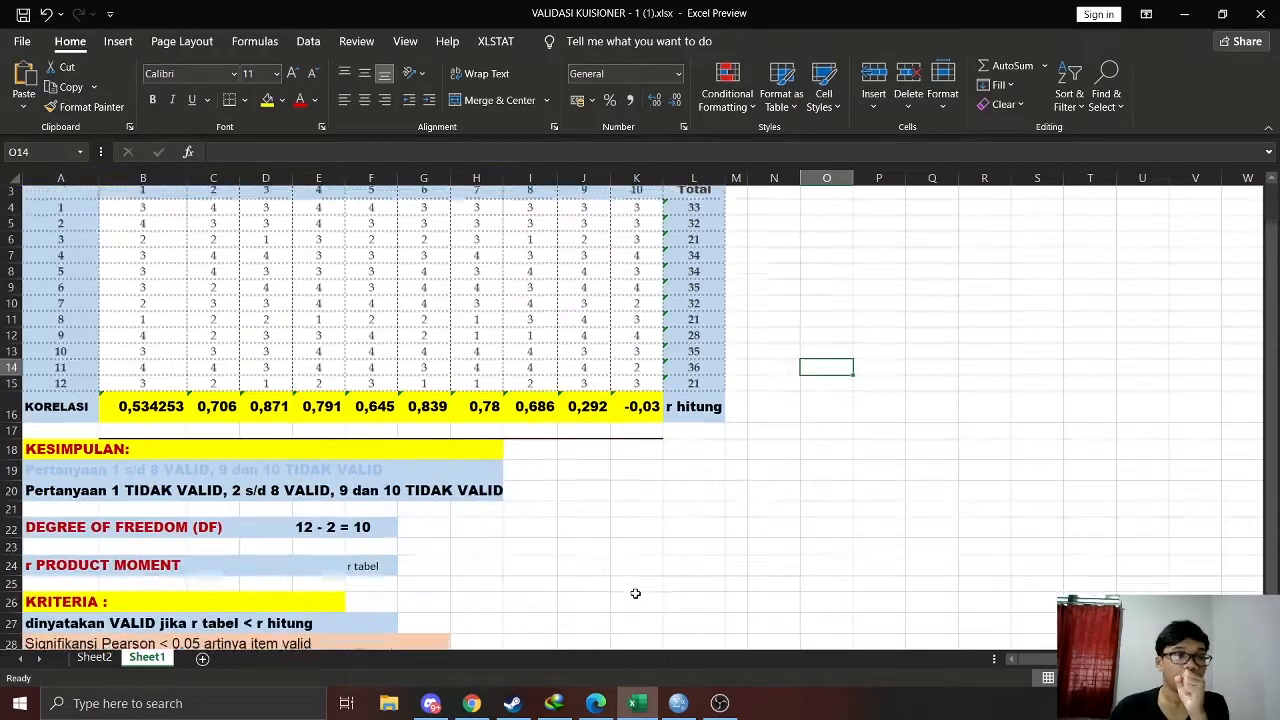
left_click(597, 704)
key("super+Right")
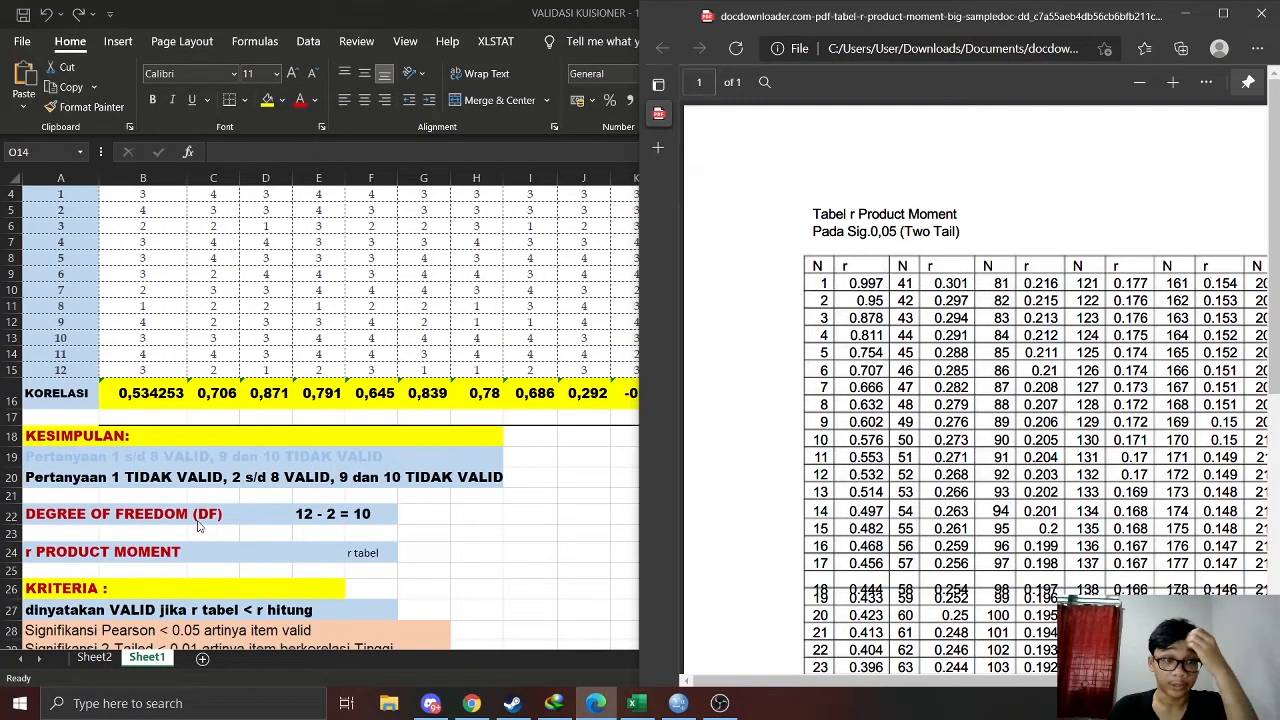
scroll(830, 197, "down", 2)
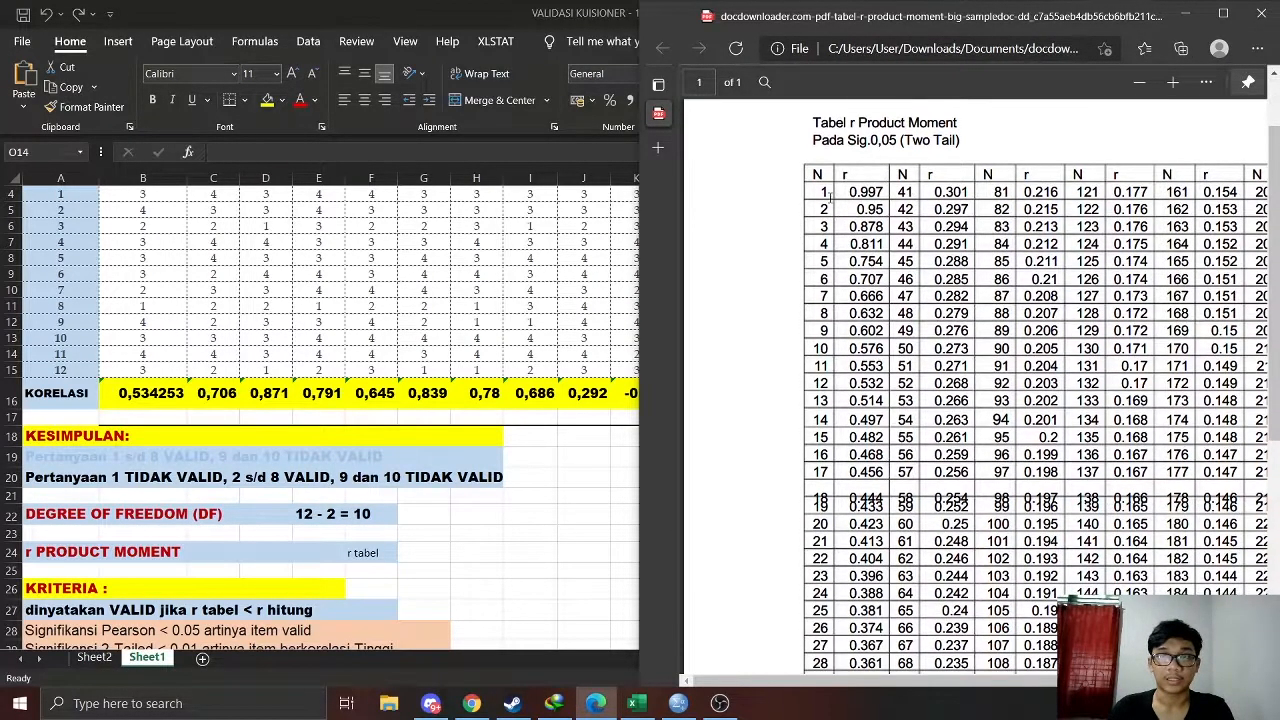
Copy the r value 0.576 for N = 10 from the PDF table and paste it into E24 beside r PRODUCT MOMENT
left_click_drag(848, 349, 885, 350)
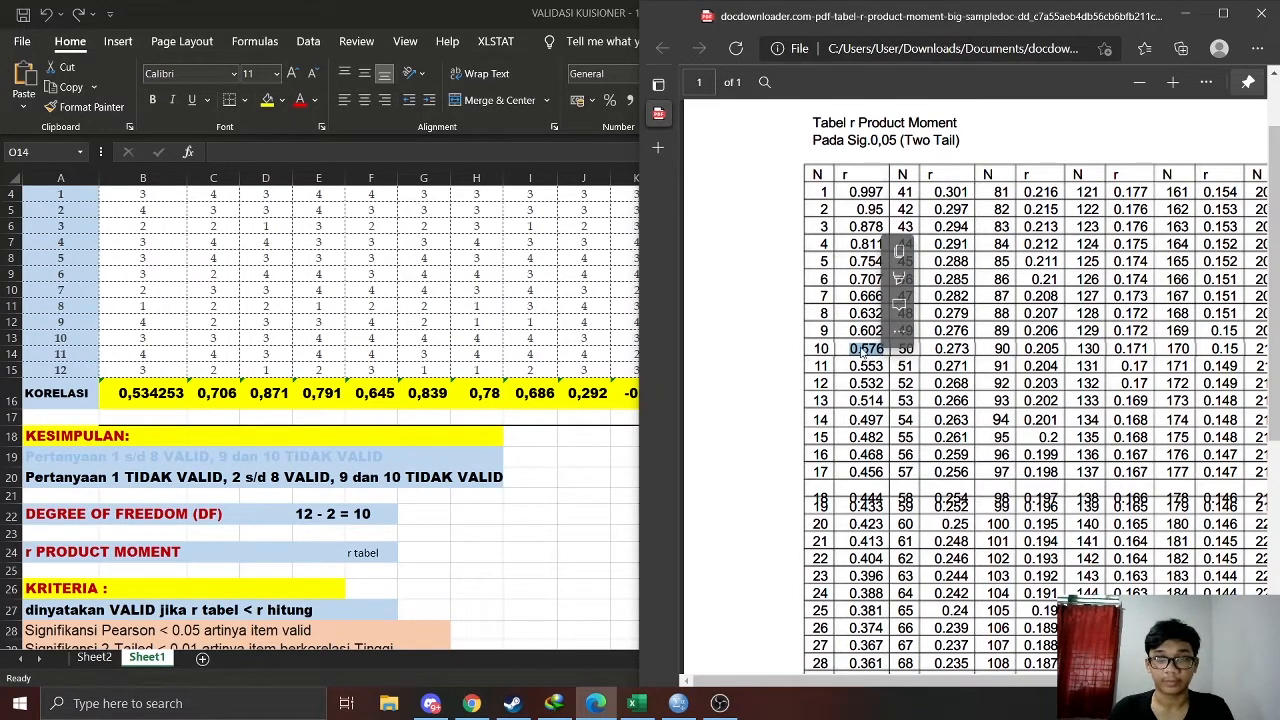
right_click(855, 346)
left_click(891, 426)
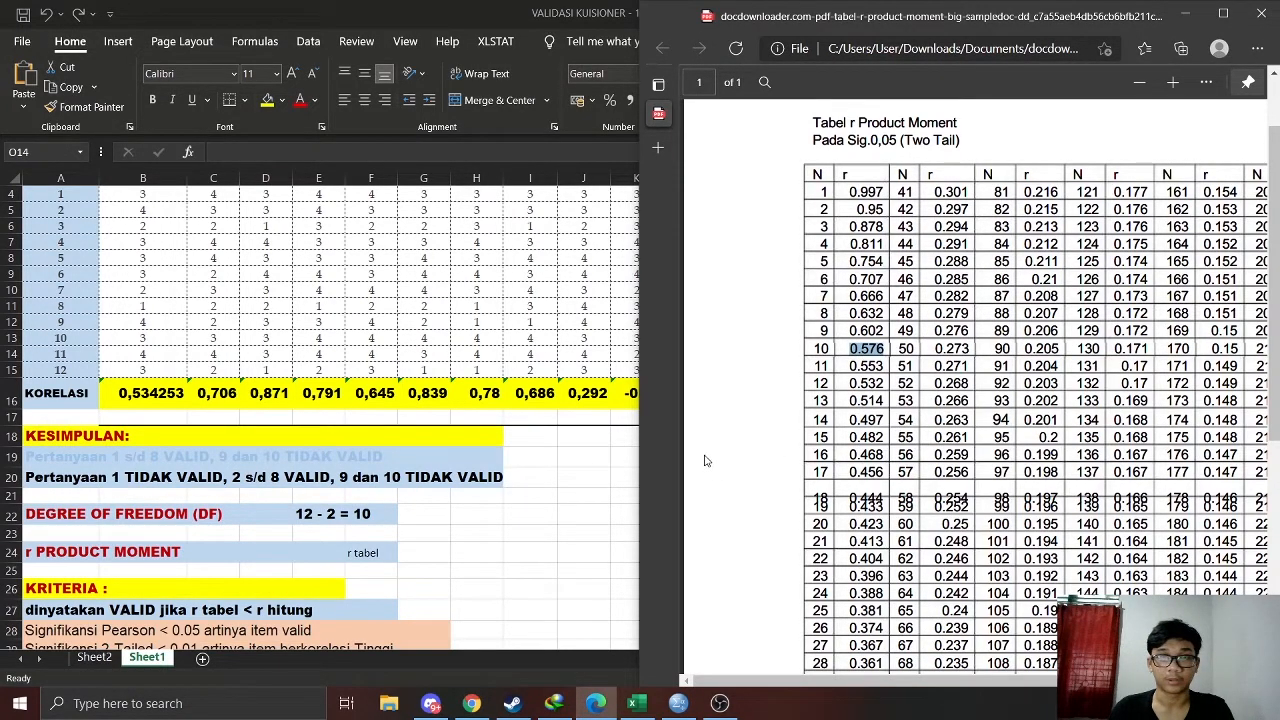
left_click(341, 552)
key("ctrl+v")
left_click(535, 532)
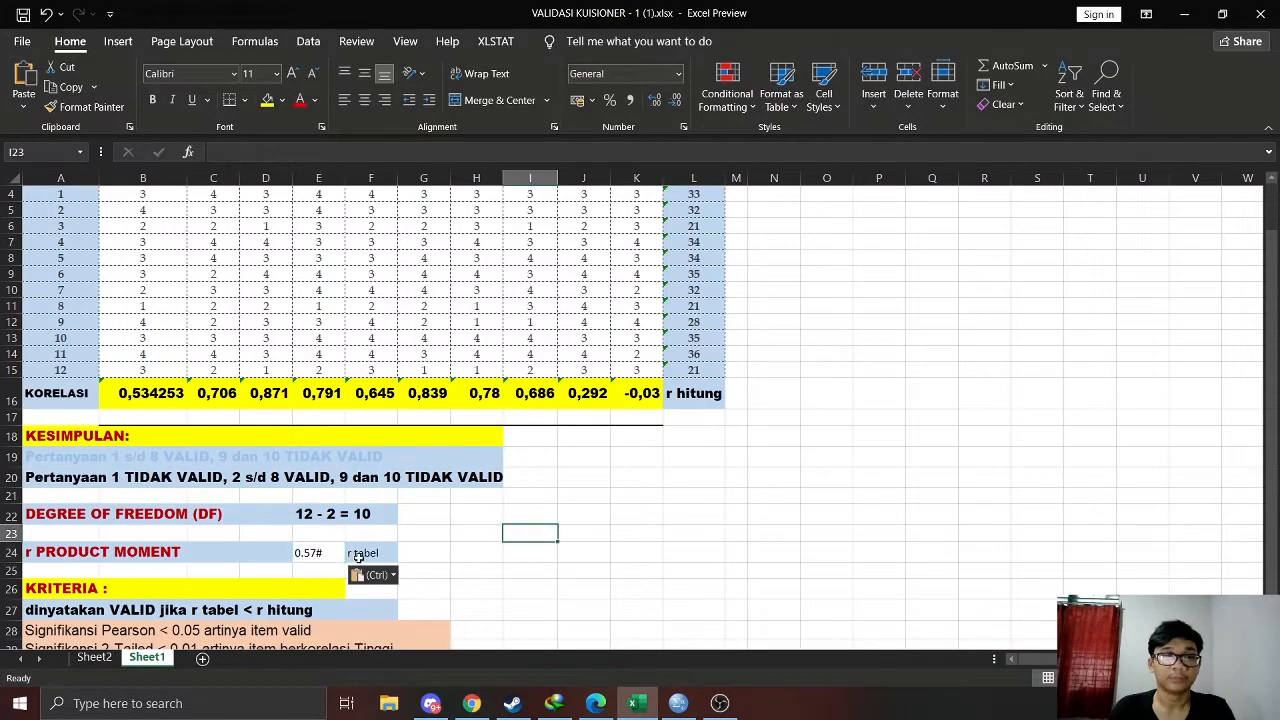
Replace the pasted r tabel value in E24 with 0,576, using a decimal comma
left_click(322, 552)
left_click(510, 551)
left_click(322, 552)
key("Delete")
type("0,576")
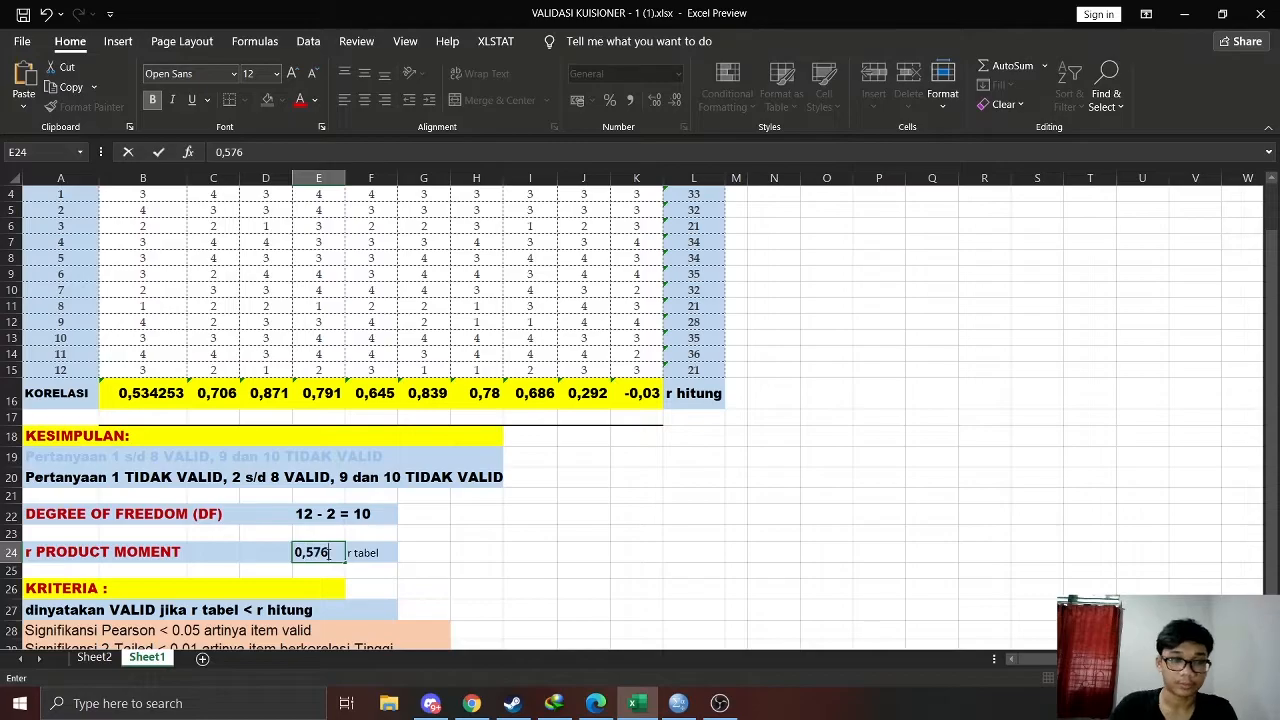
left_click(719, 703)
left_click(719, 703)
left_click(678, 703)
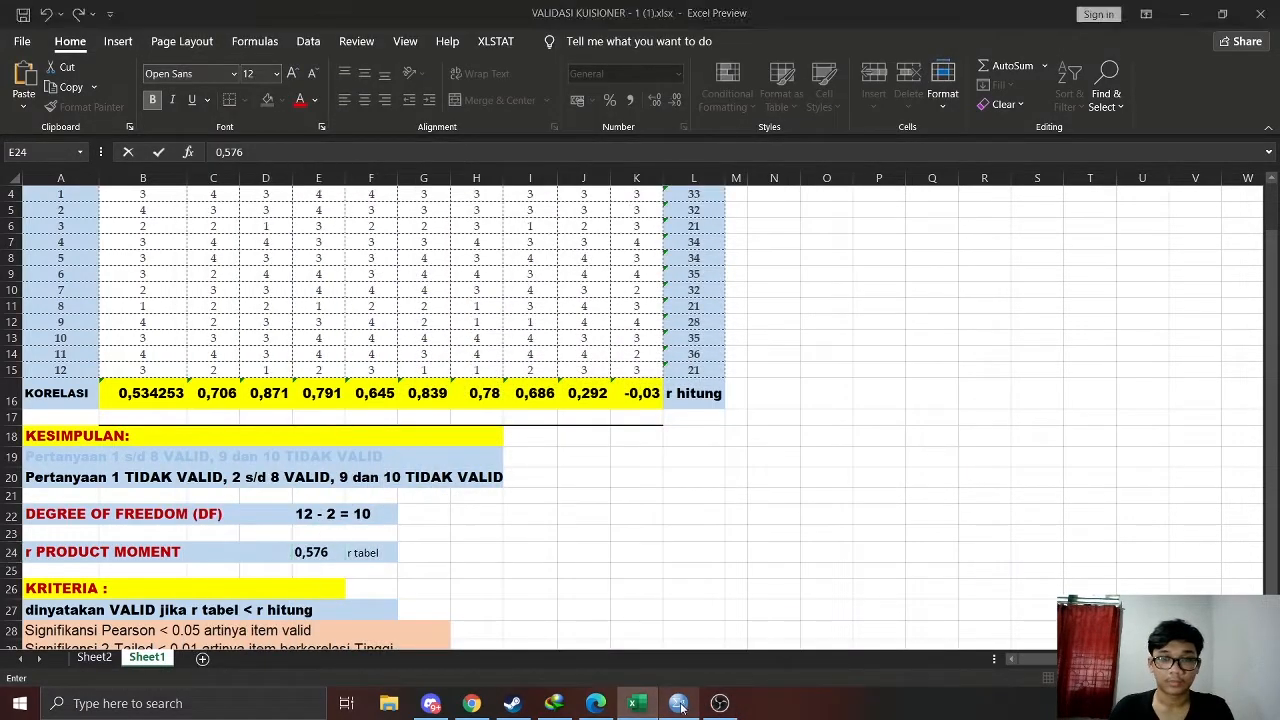
left_click(678, 703)
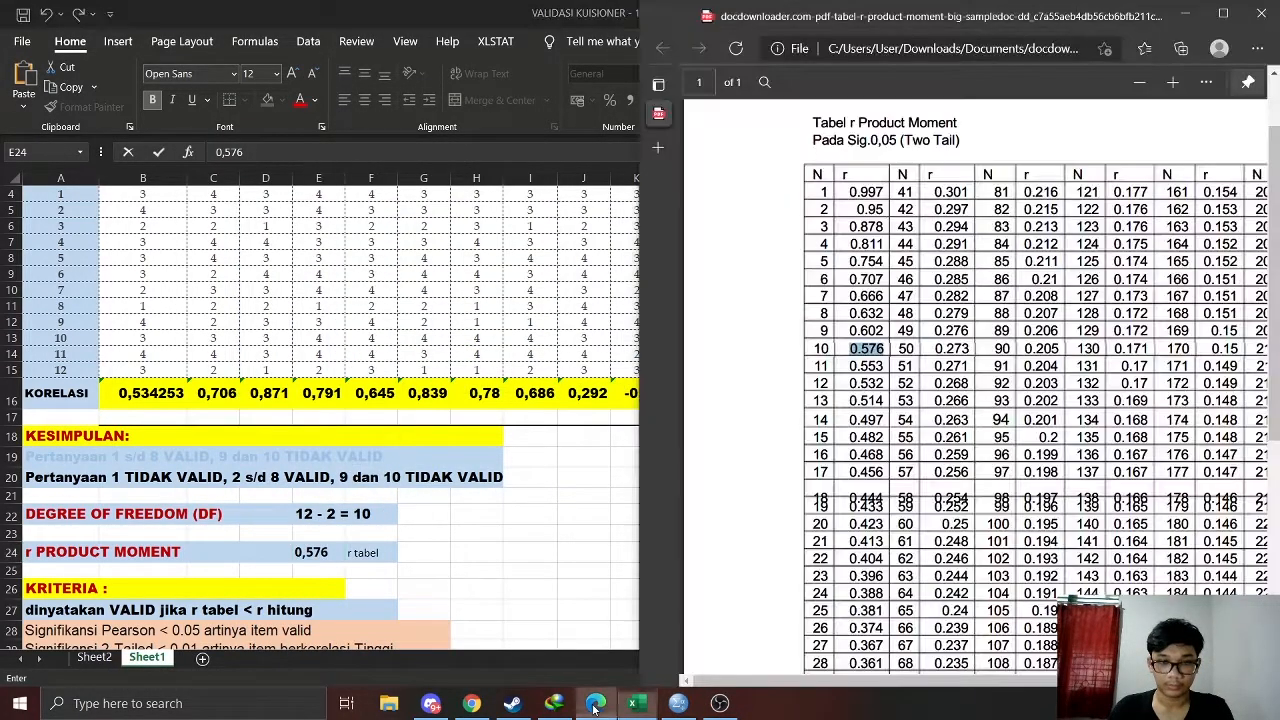
left_click(595, 703)
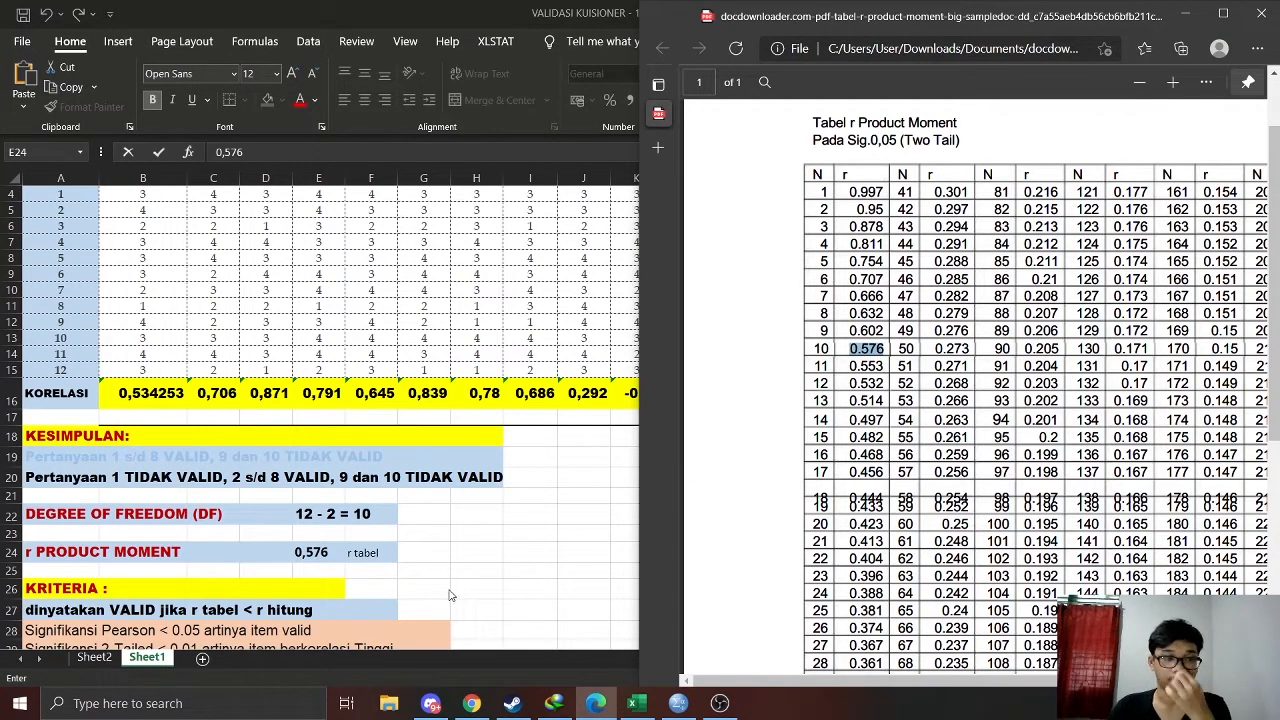
left_click(463, 558)
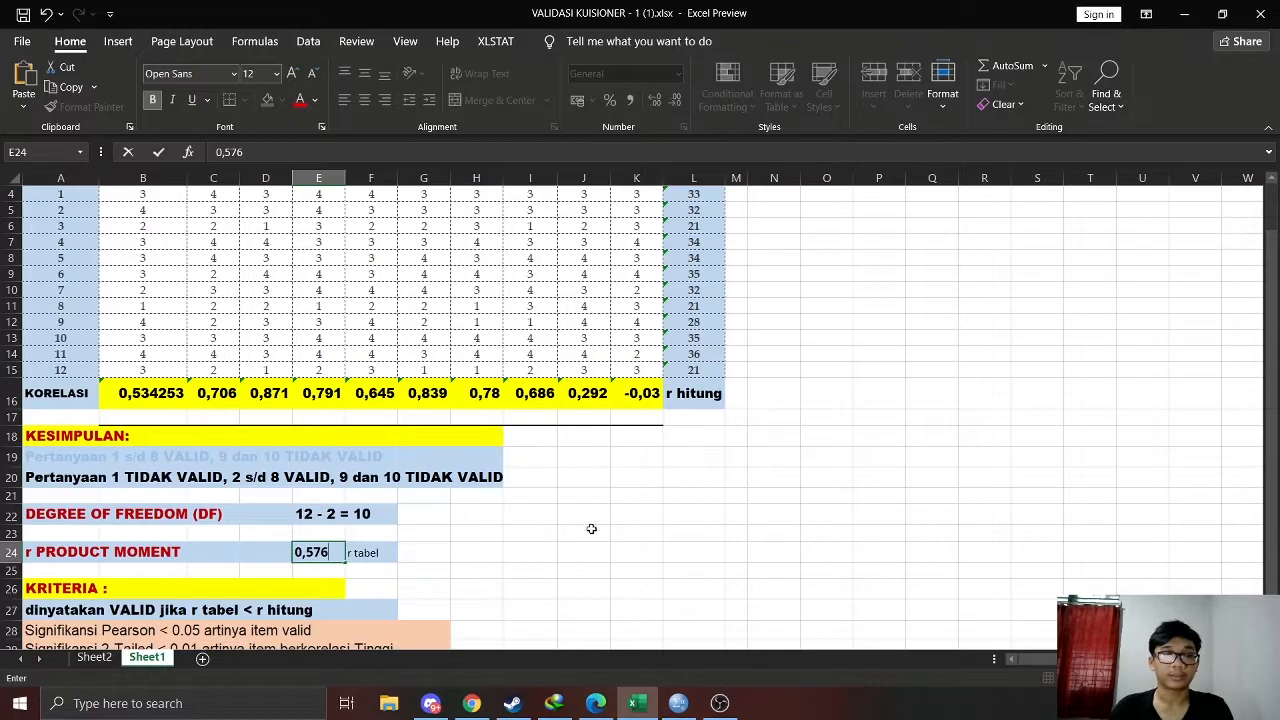
scroll(390, 522, "up", 2)
scroll(145, 571, "down", 2)
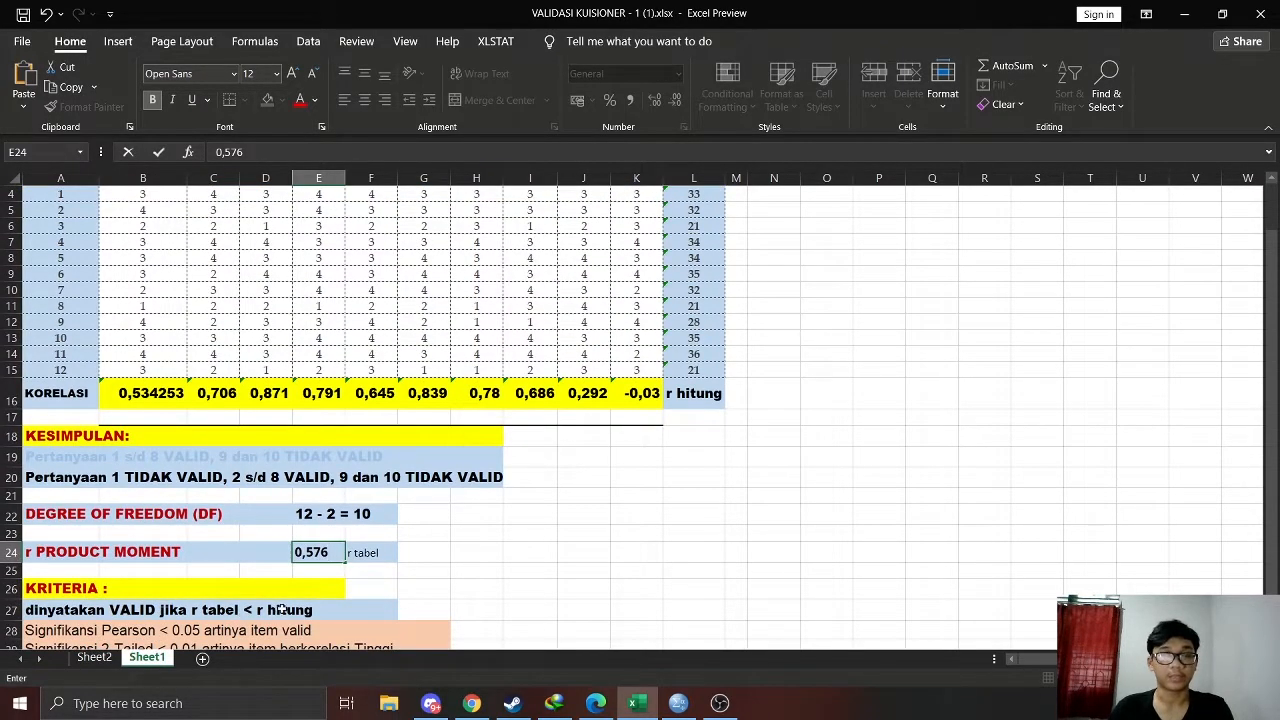
Format the "r tabel" label in F24 as bold Open Sans, size 12
left_click(690, 393)
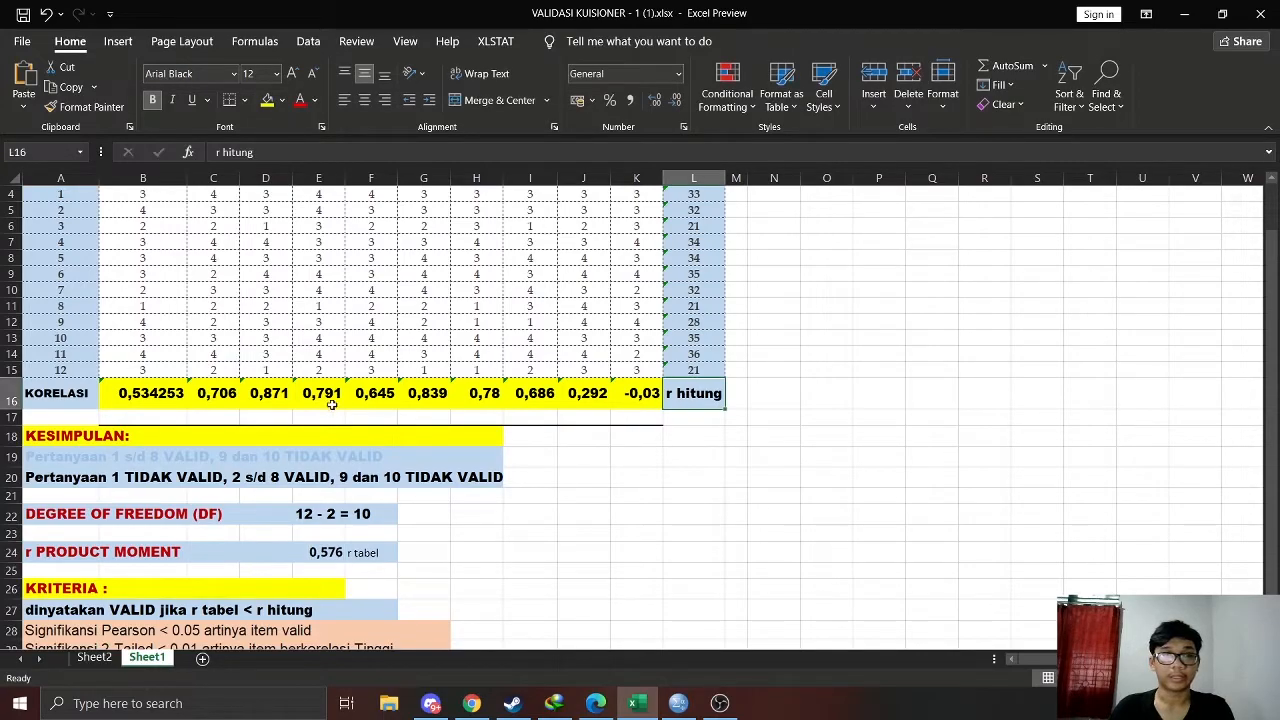
left_click(368, 552)
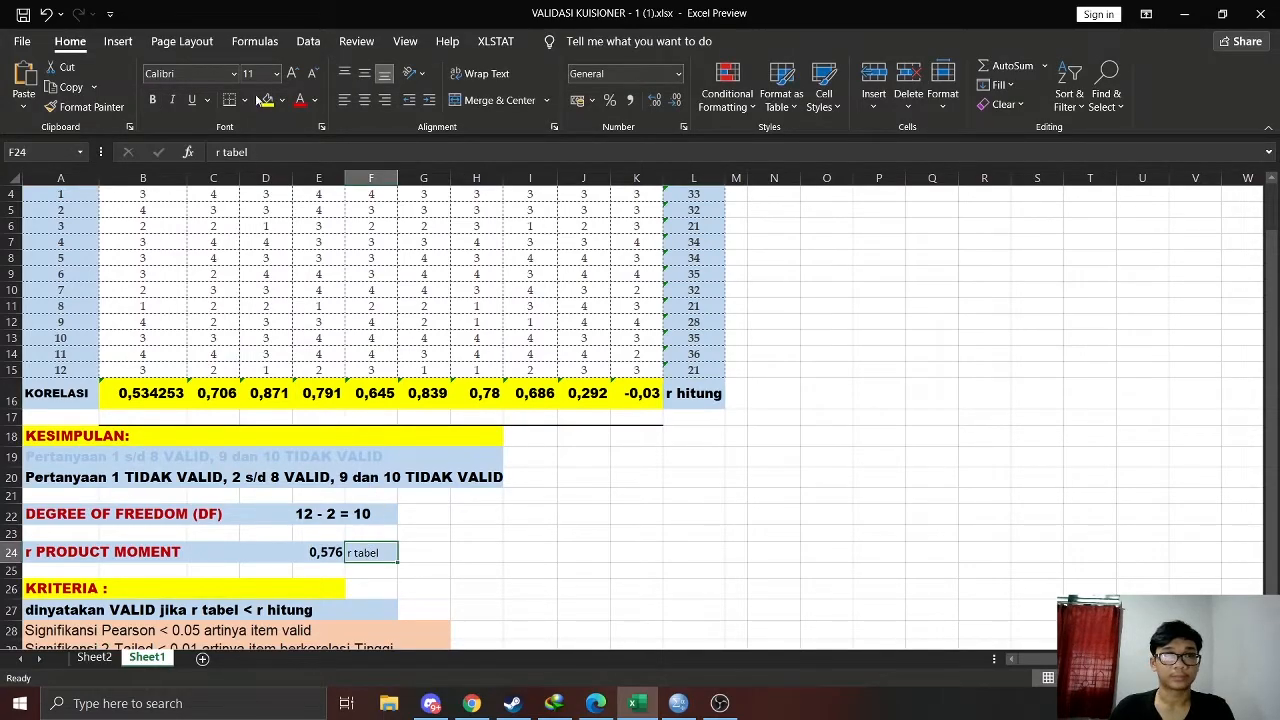
left_click(292, 74)
left_click(217, 75)
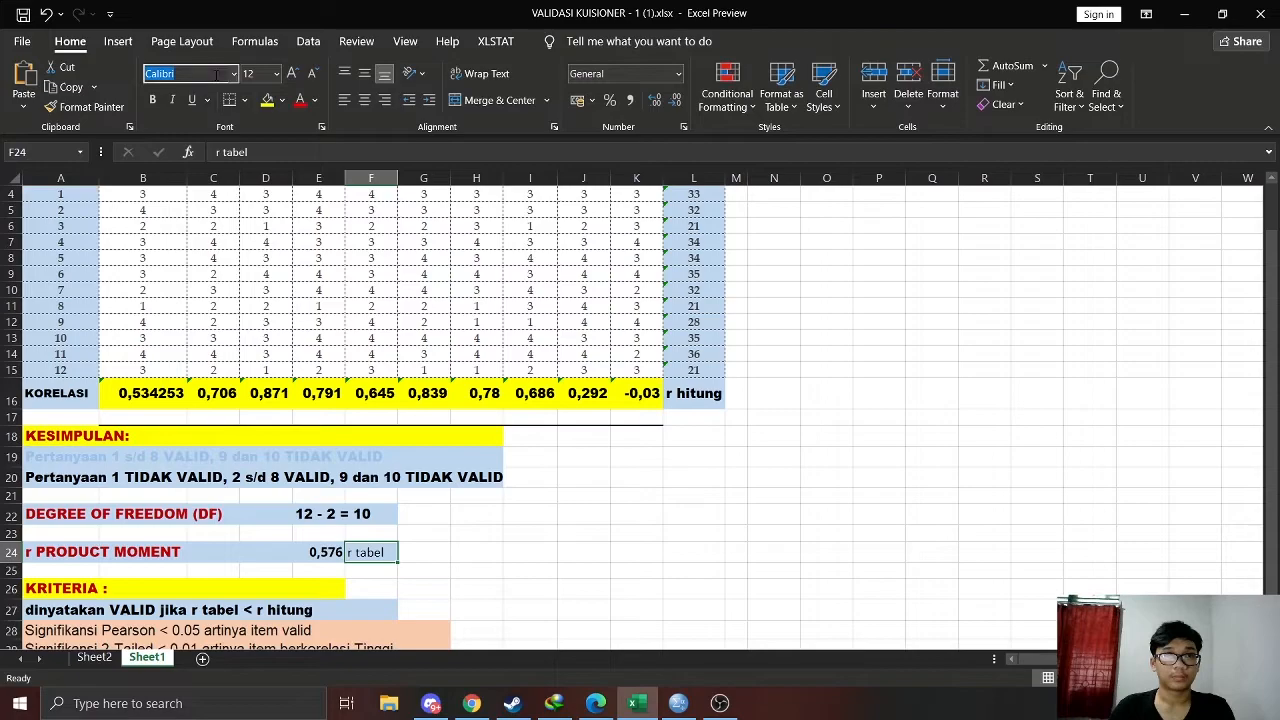
type("Open Sans")
key("Return")
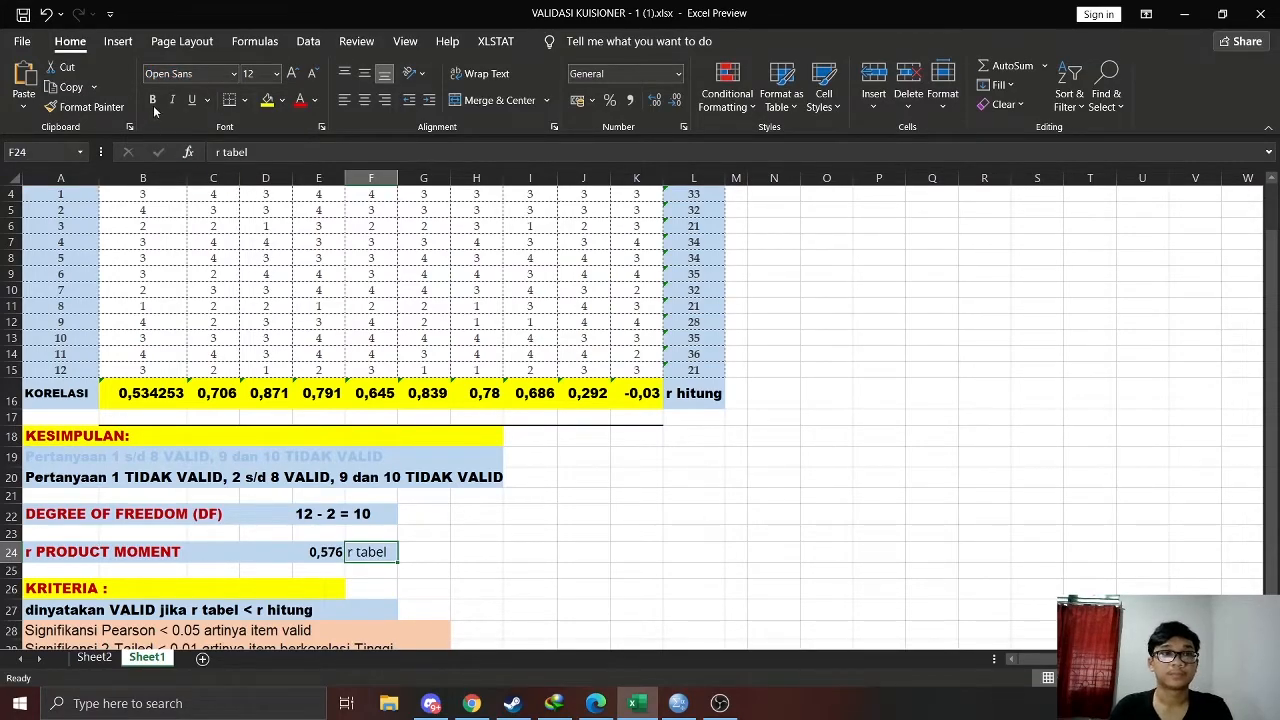
left_click_drag(550, 436, 590, 436)
left_click(362, 553)
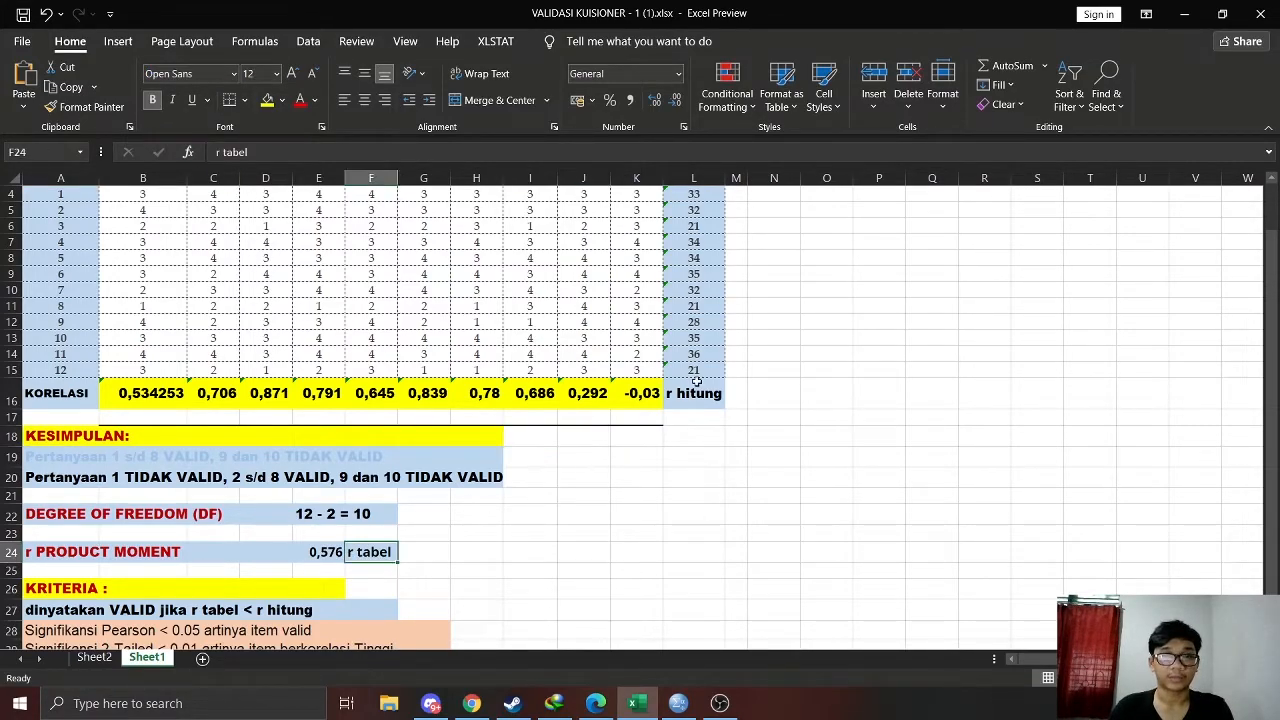
left_click(679, 497)
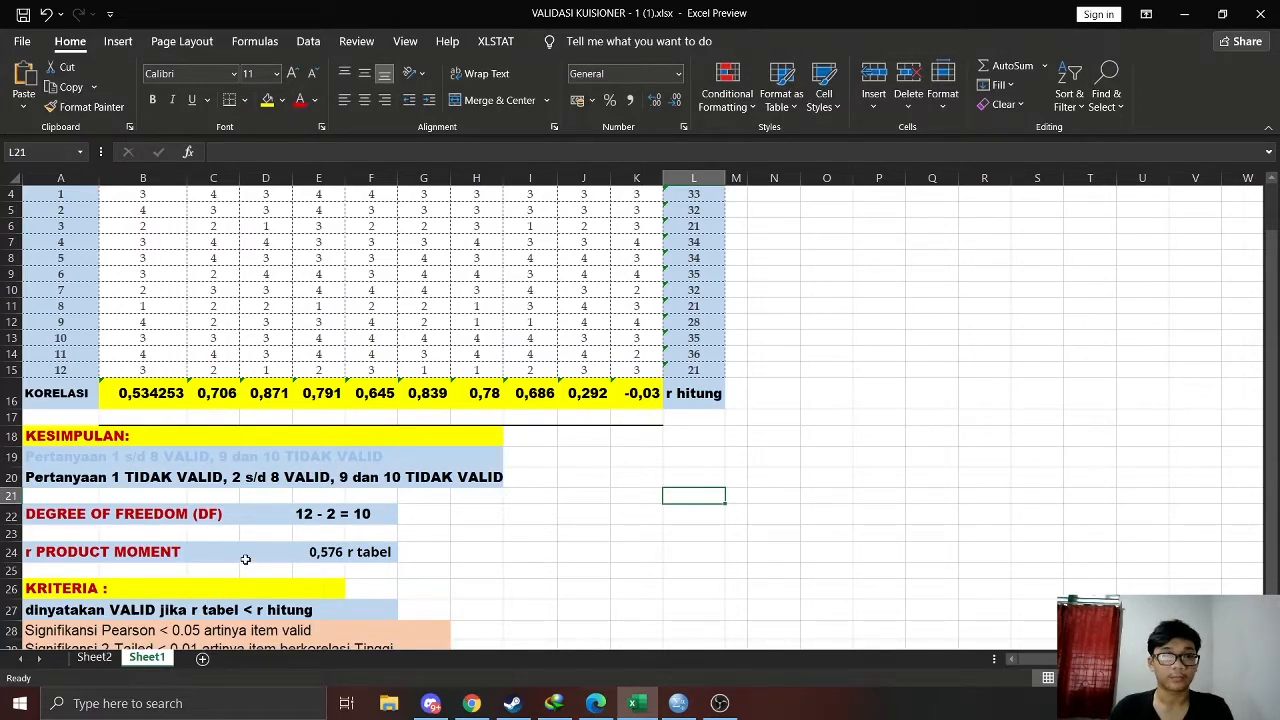
Compare item 1's correlation in B16 with the r tabel value in E24, using the validity criterion in row 27
scroll(245, 559, "up", 1)
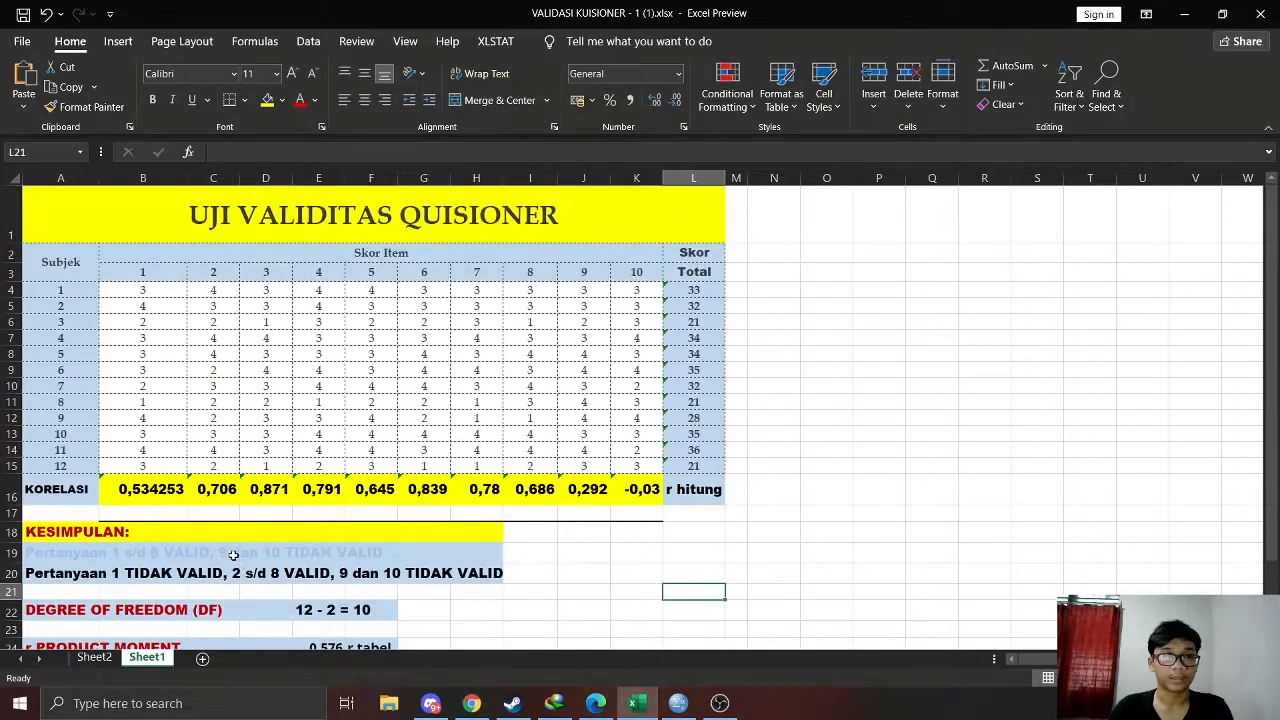
left_click(150, 492)
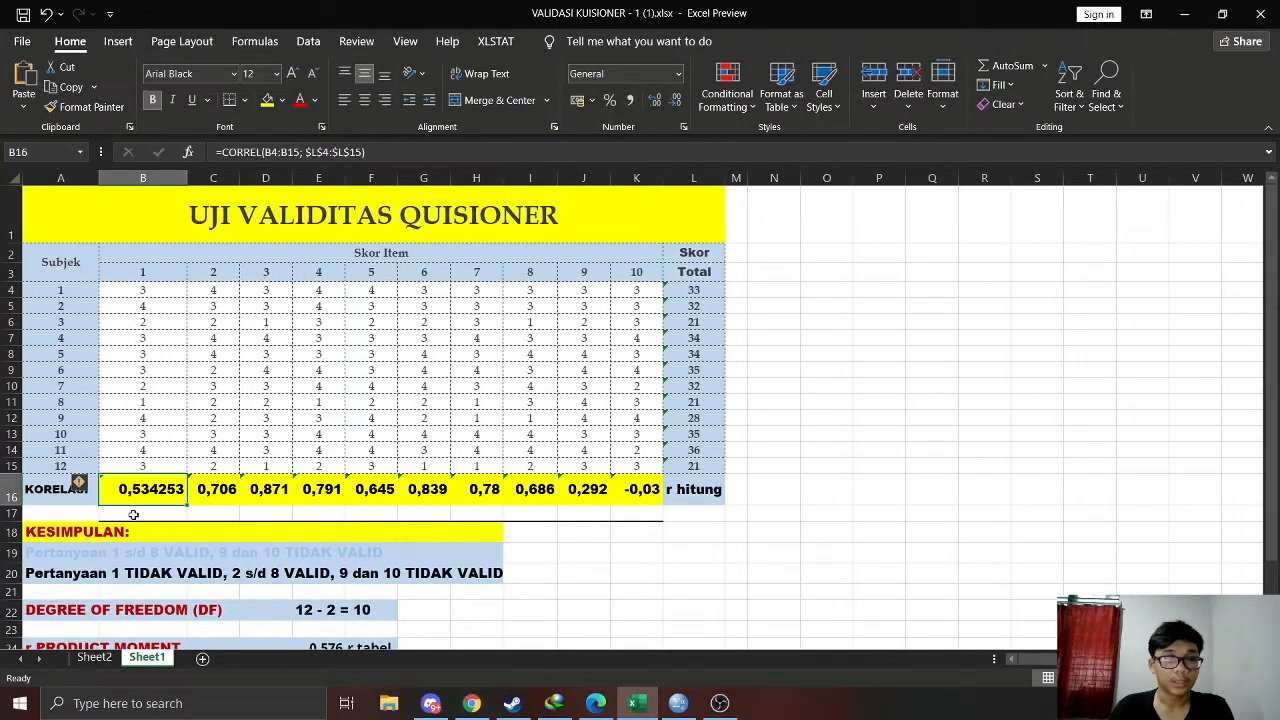
scroll(160, 500, "down", 1)
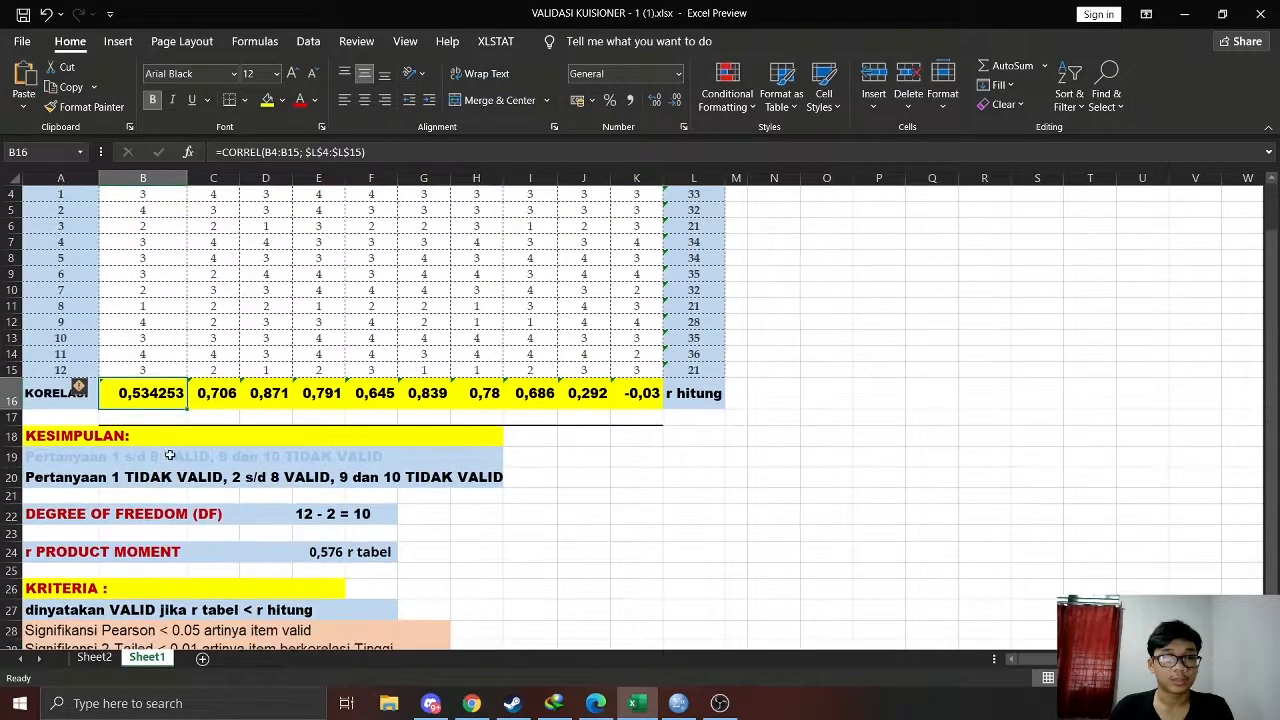
left_click(326, 555)
left_click(524, 556)
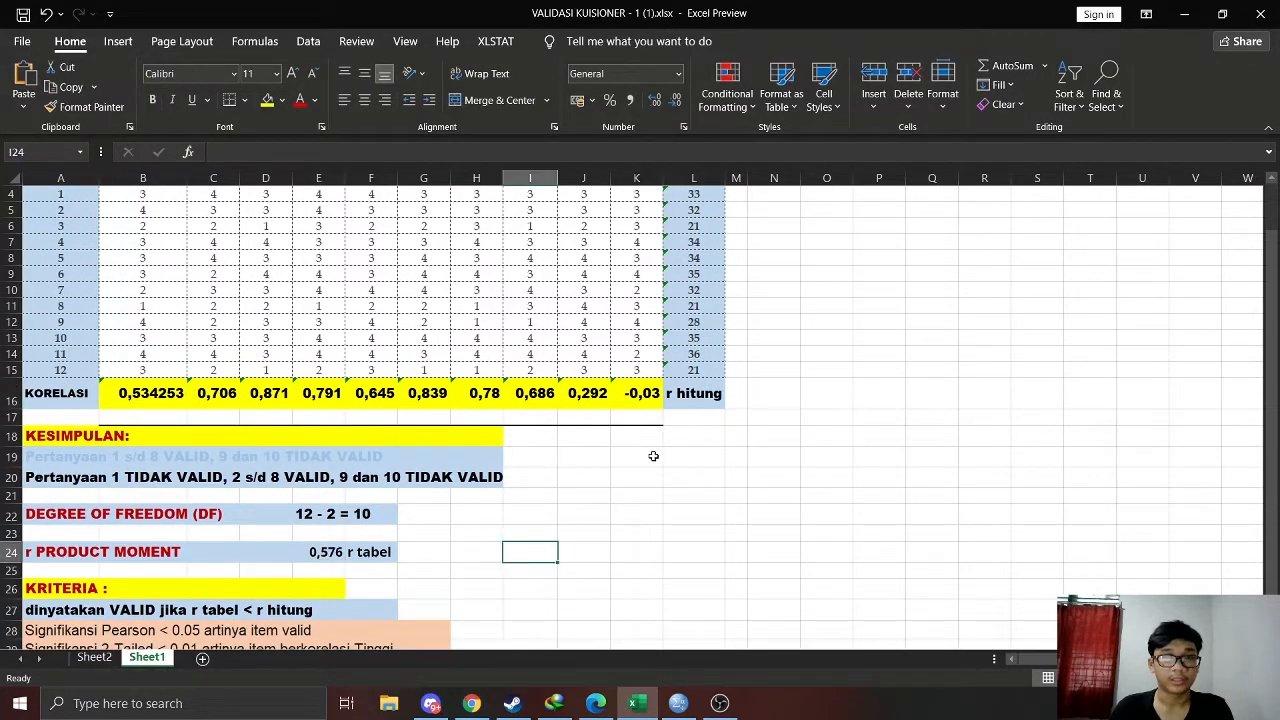
left_click(153, 395)
left_click(332, 554)
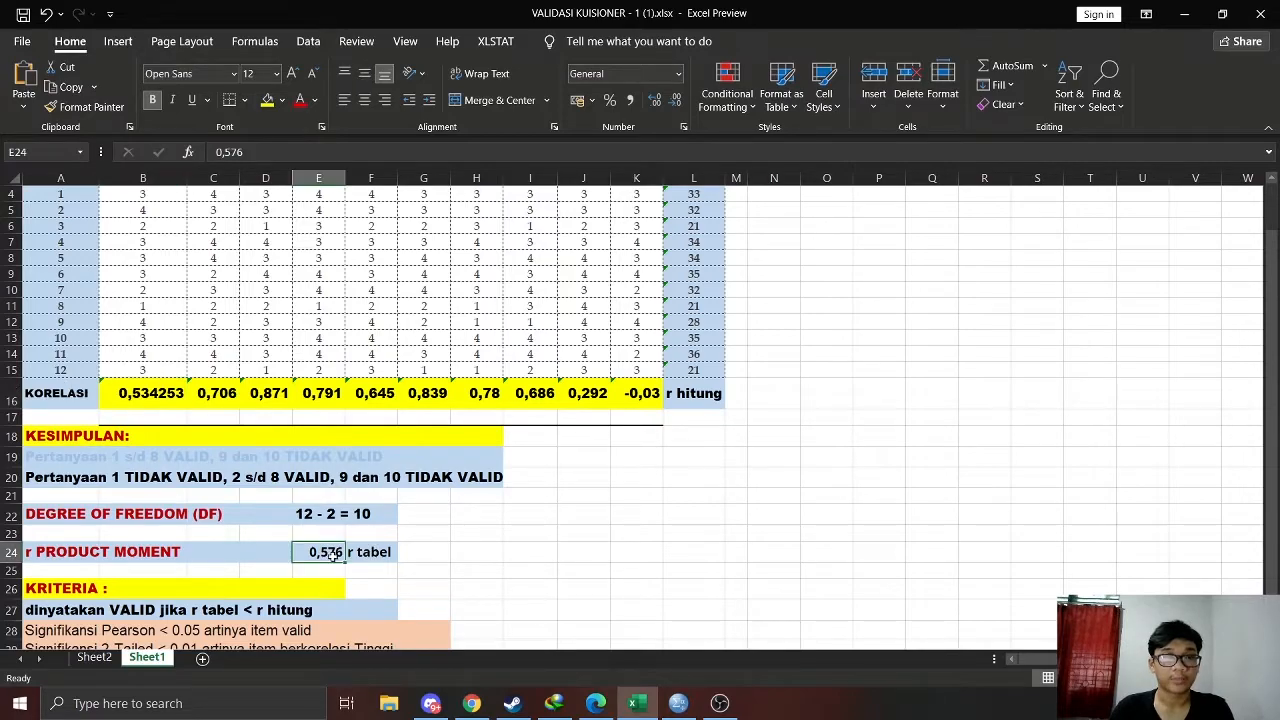
left_click(153, 392)
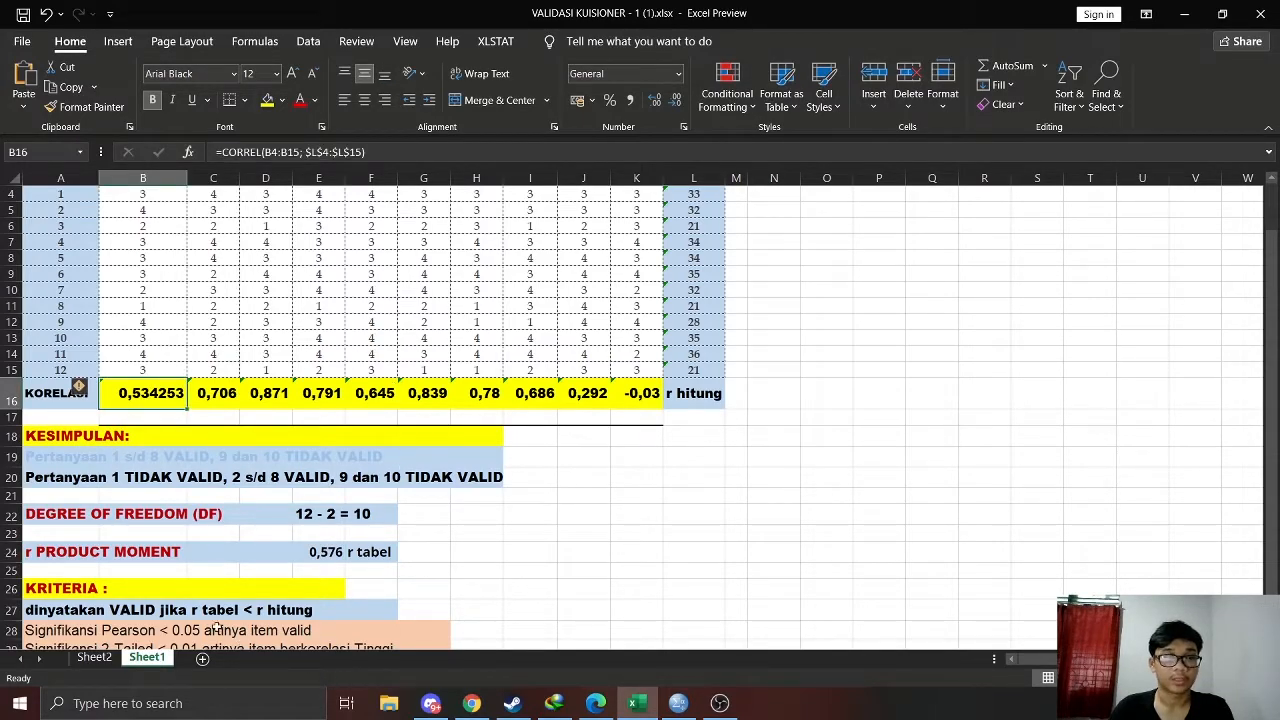
left_click(218, 612)
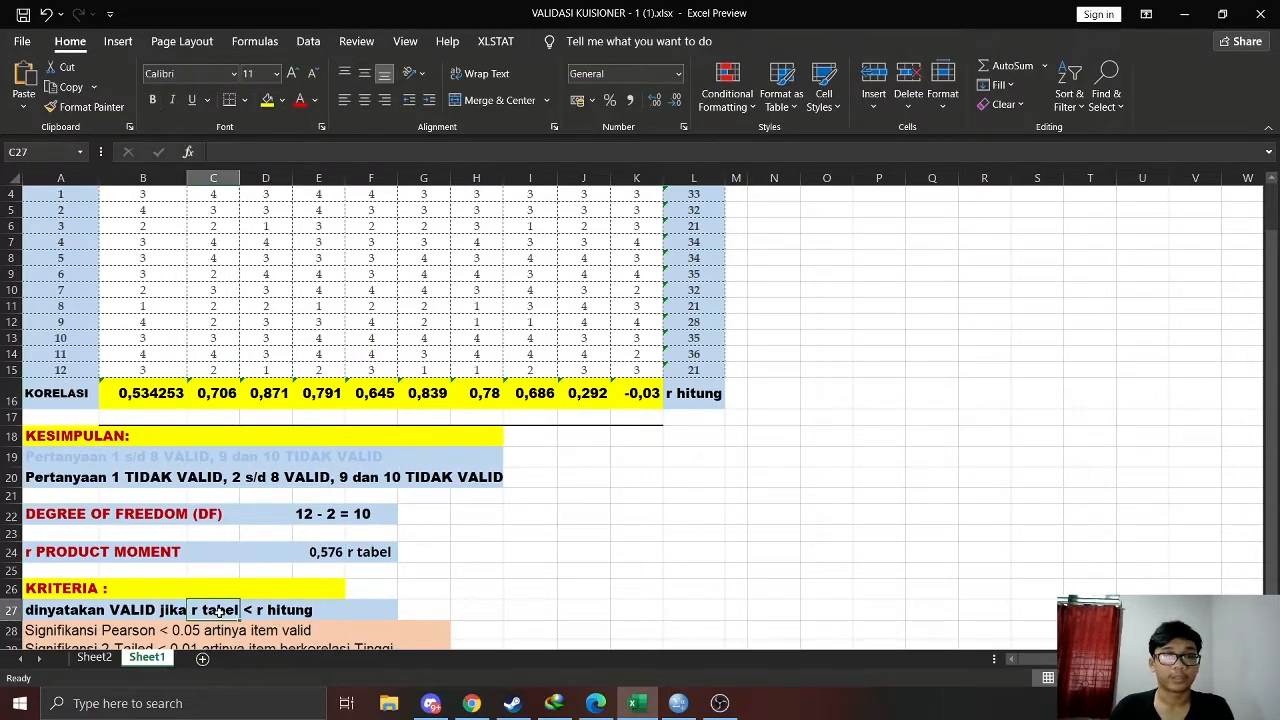
left_click(141, 396)
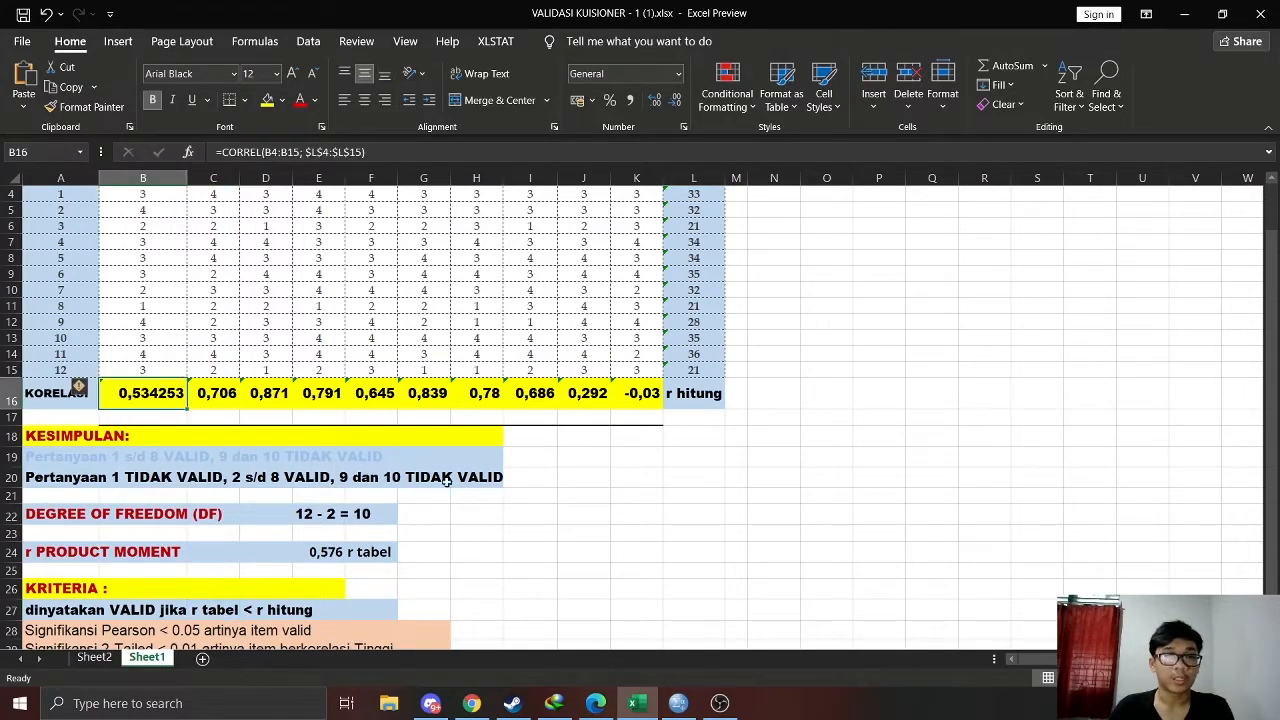
left_click(378, 553)
left_click(695, 404)
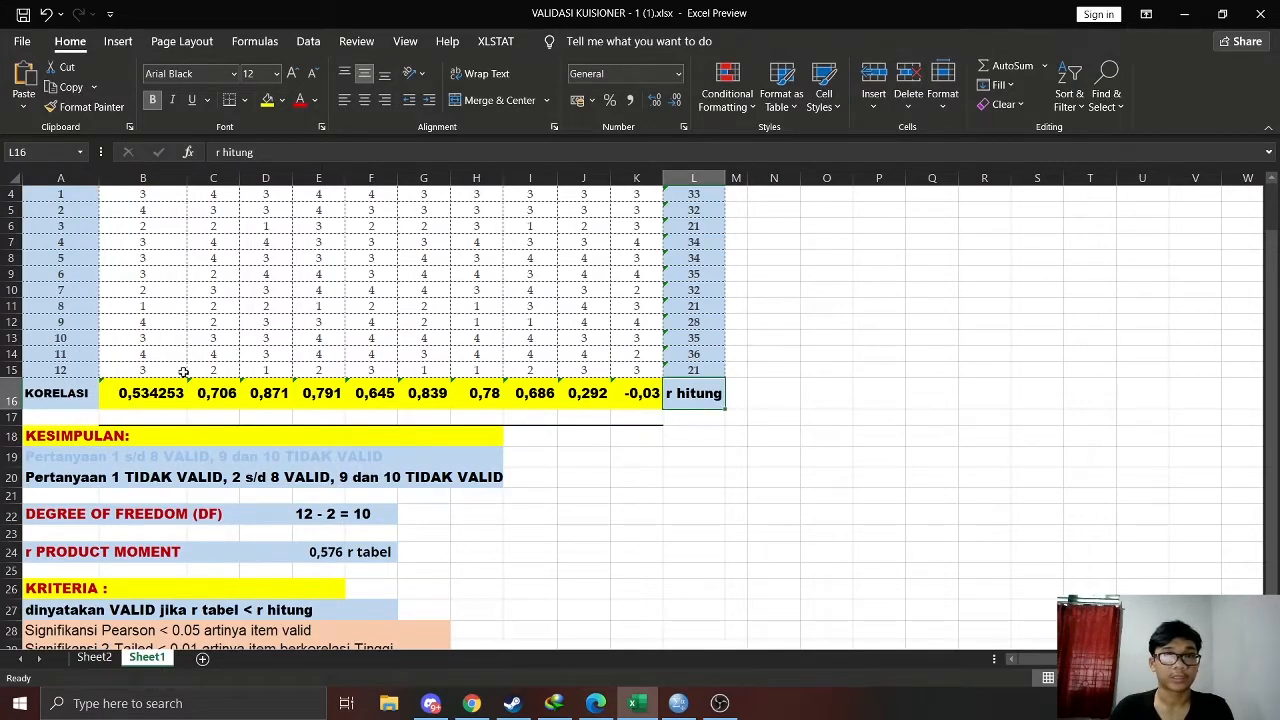
Check item 2's correlation in C16 against the r tabel value and mark the cell with a light blue fill
left_click(228, 396)
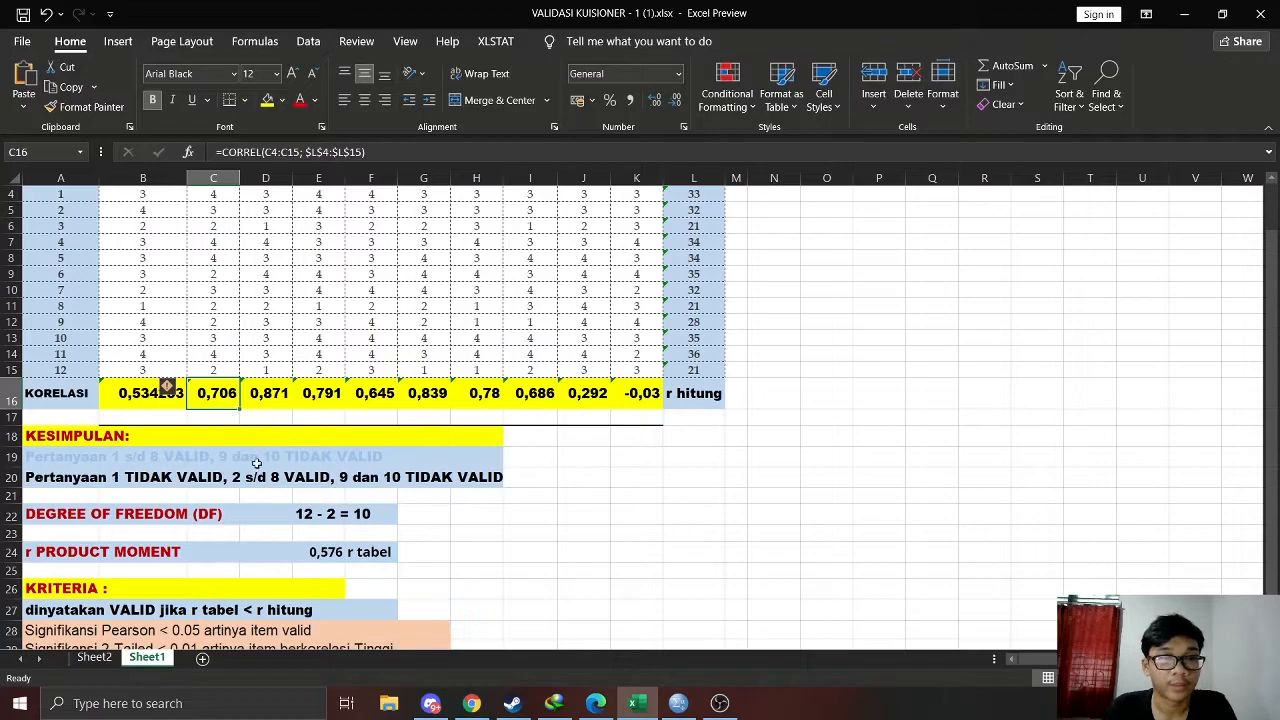
left_click(328, 553)
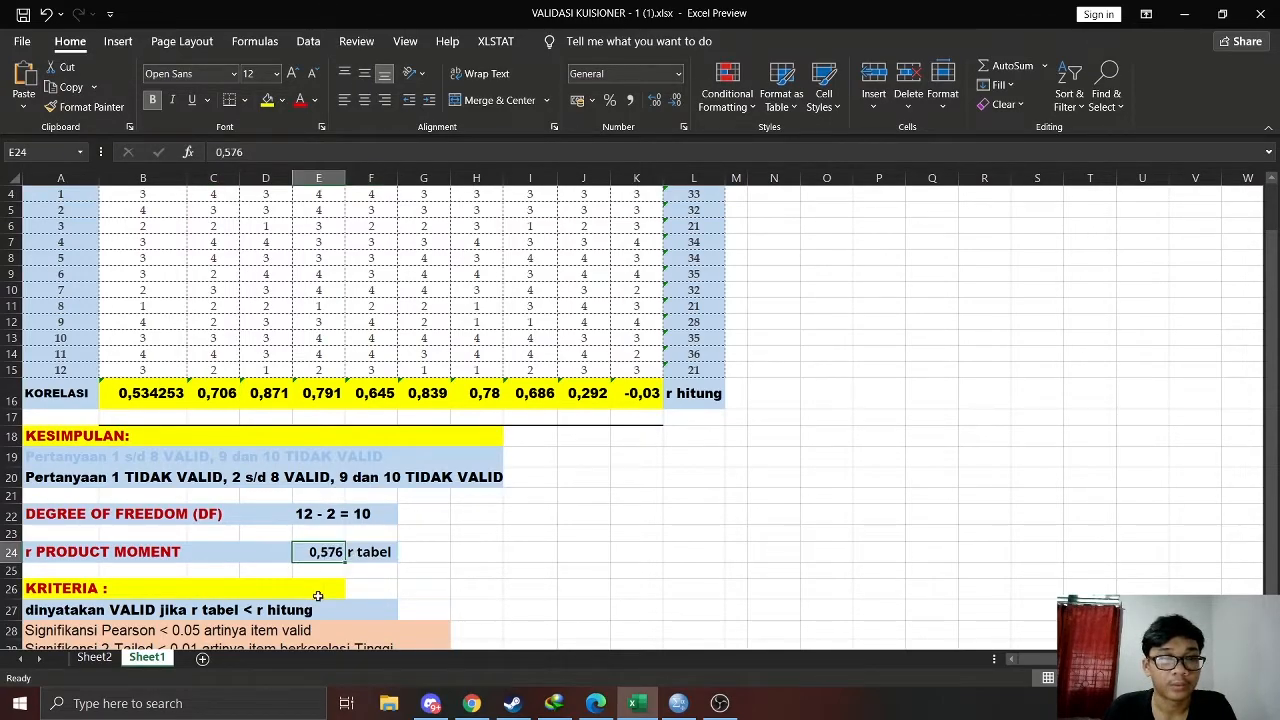
left_click(220, 397)
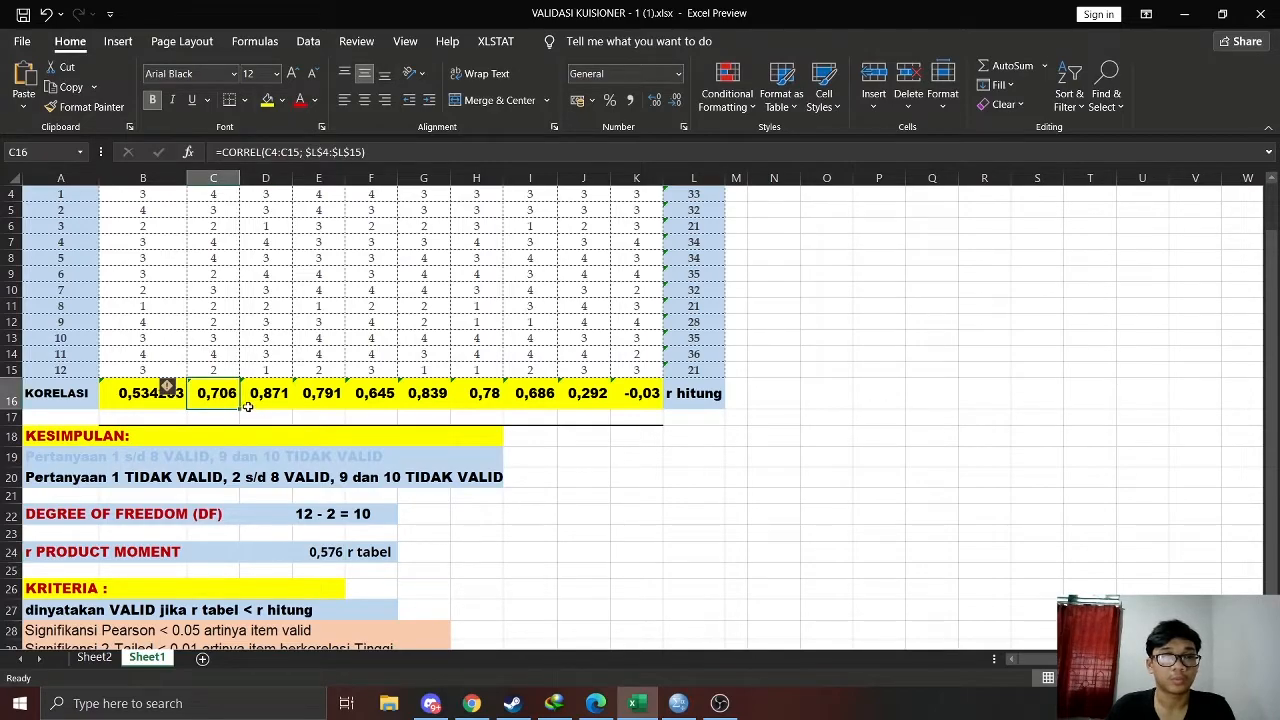
scroll(232, 412, "up", 1)
scroll(227, 390, "down", 1)
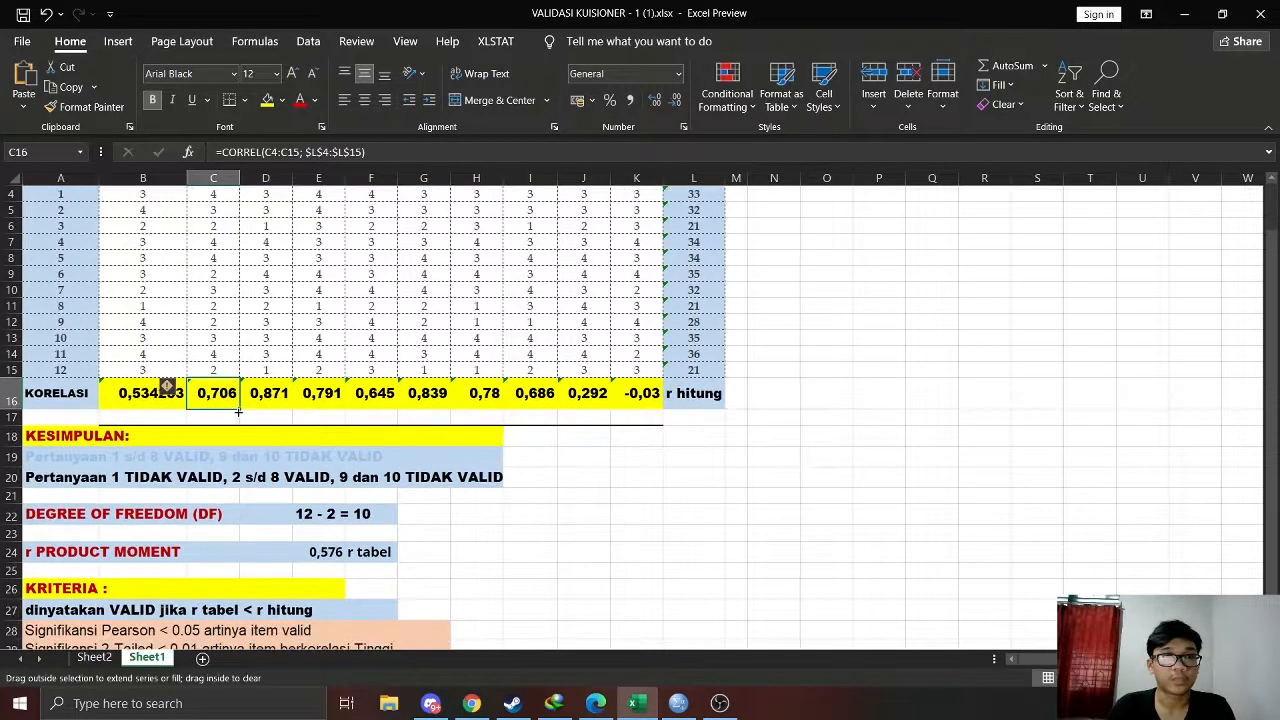
left_click(283, 100)
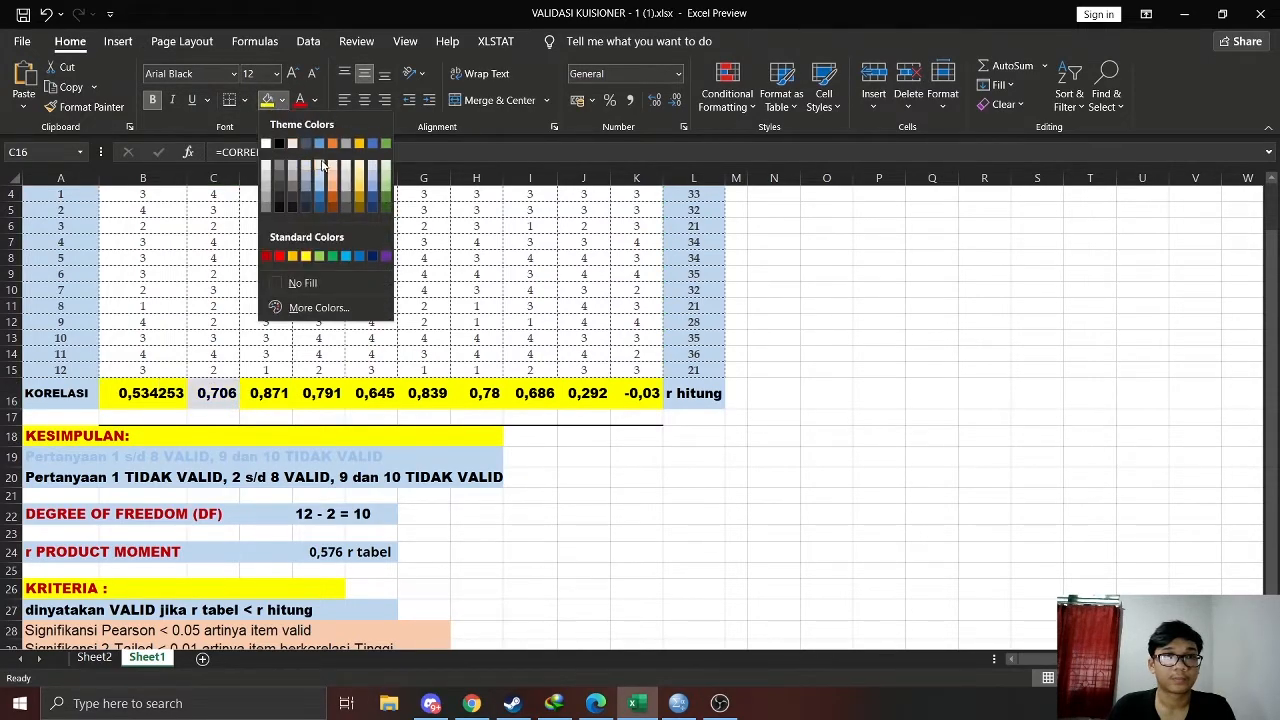
key("Escape")
left_click(353, 337)
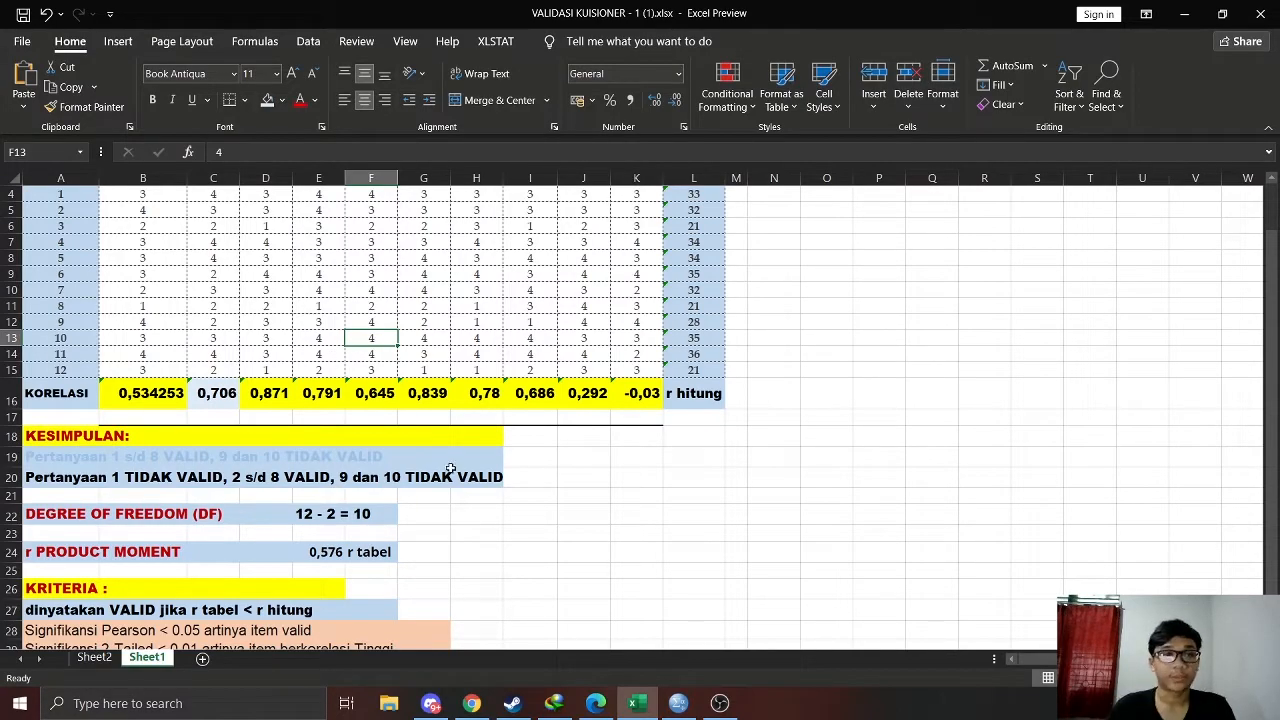
Apply the same light blue fill to the correlations of items 3 to 8 in D16:I16
left_click(272, 397)
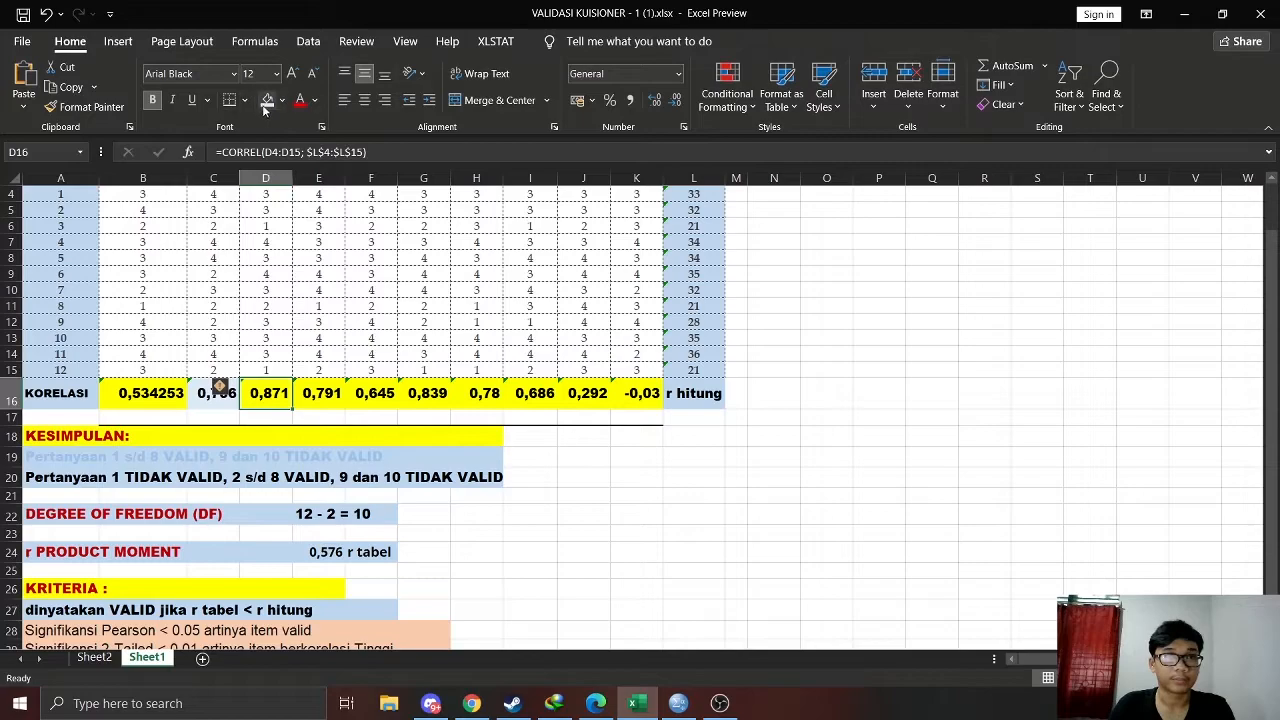
left_click(320, 393)
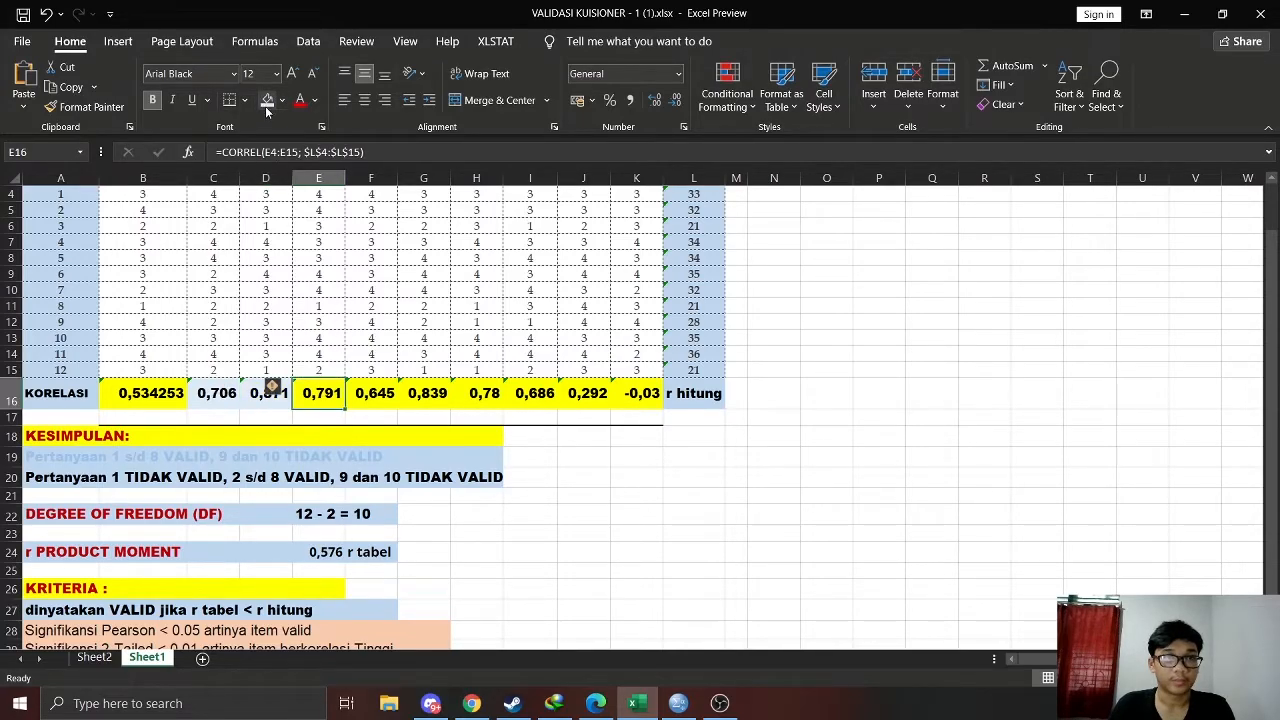
scroll(298, 200, "up", 1)
scroll(298, 200, "down", 1)
key("Right")
left_click(267, 100)
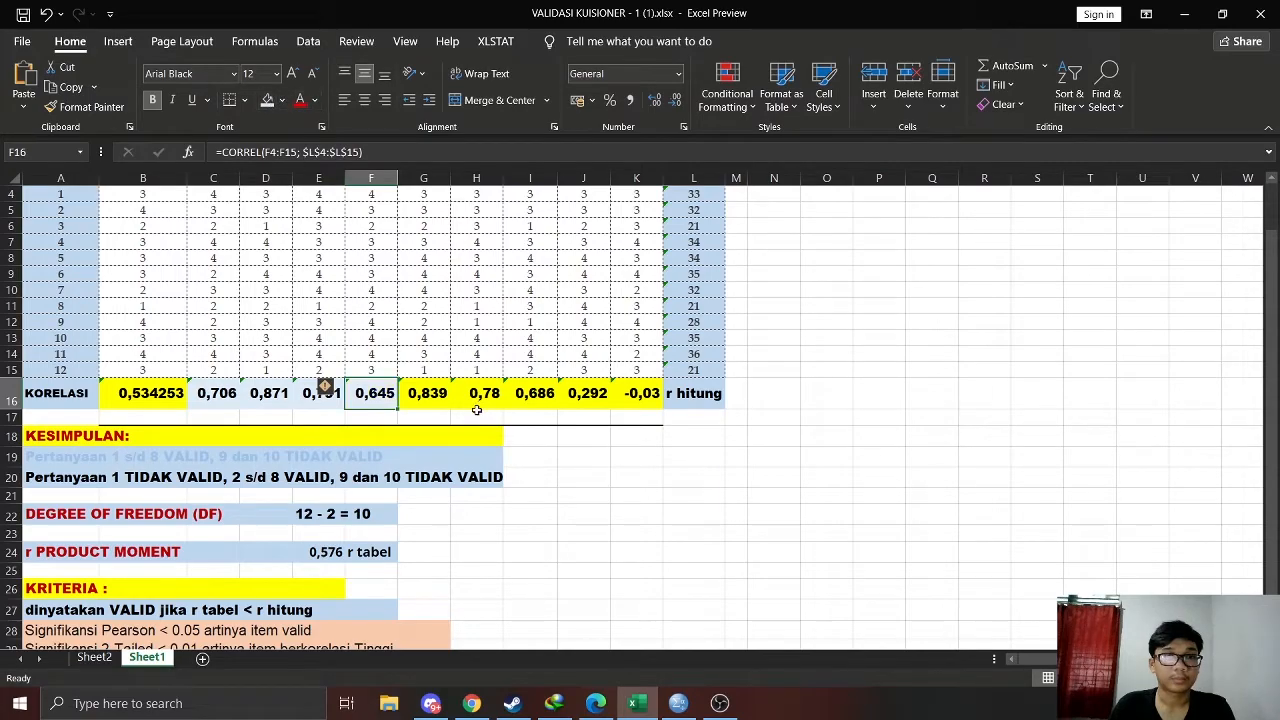
key("Right")
left_click(488, 396)
left_click(267, 100)
left_click(522, 398)
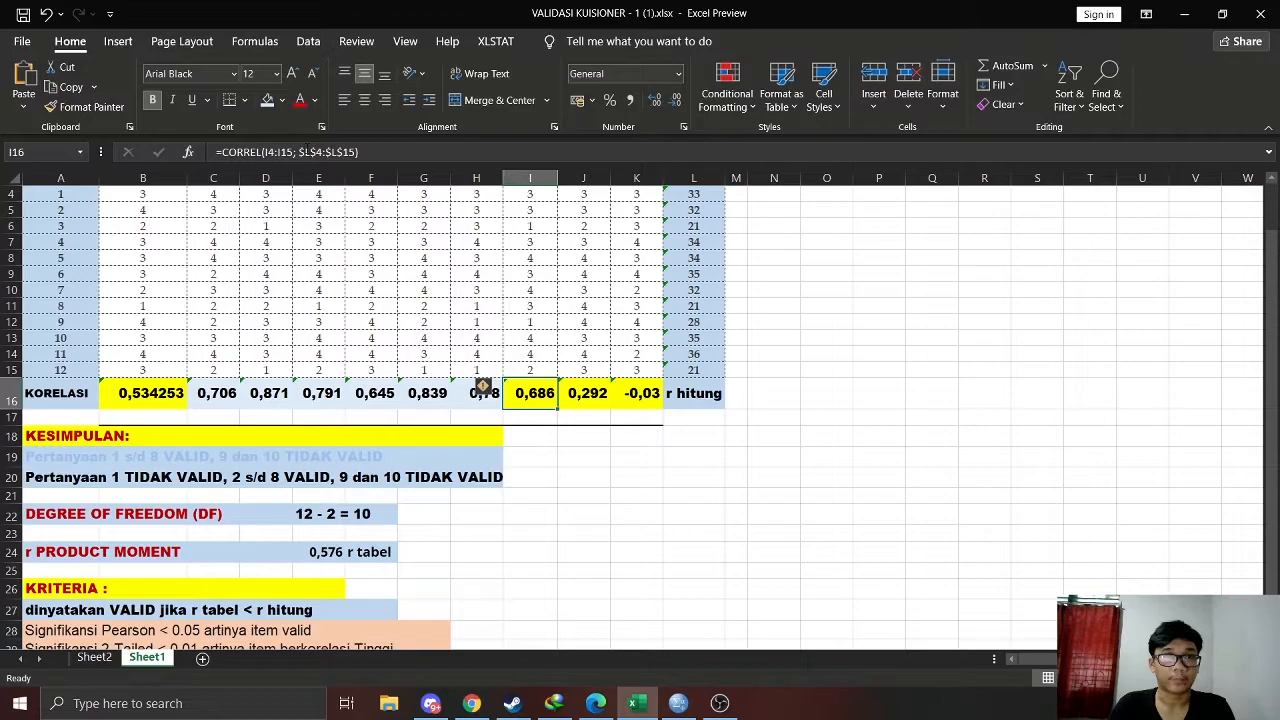
left_click(267, 100)
Compare the correlations of items 9 and 10 with r tabel in E24, and review the conclusion in row 20
left_click(594, 398)
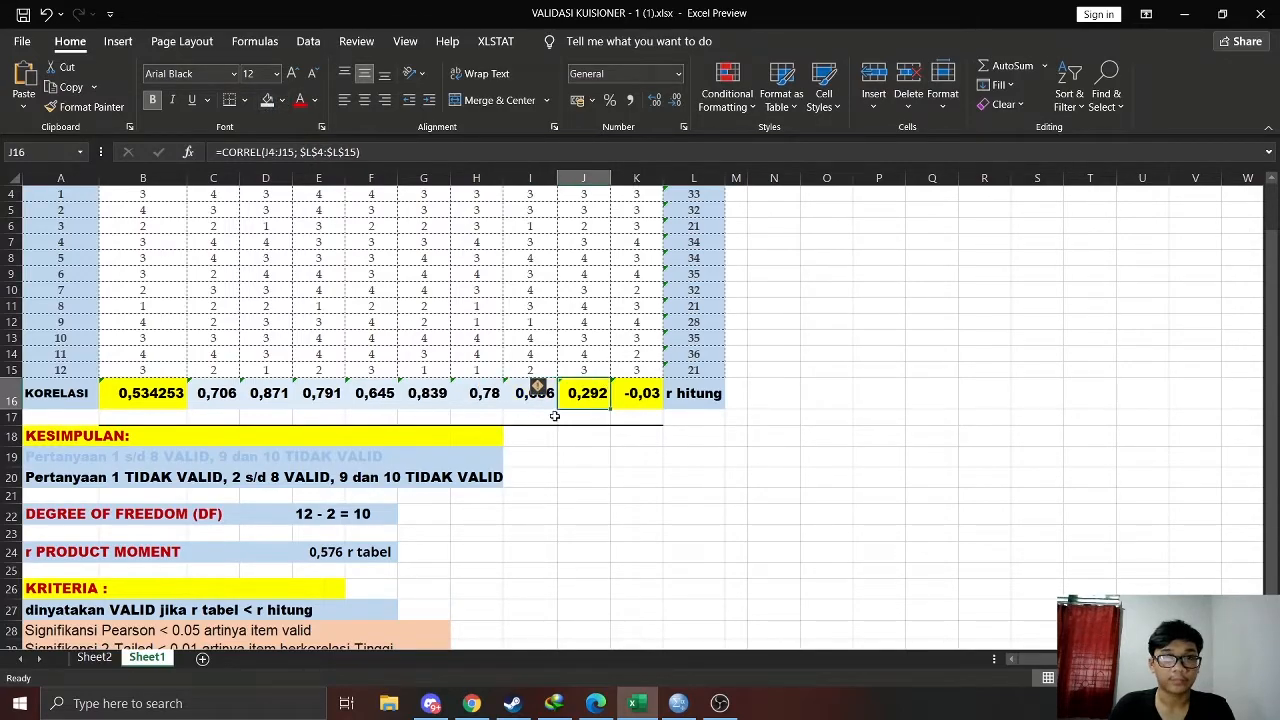
left_click(336, 558)
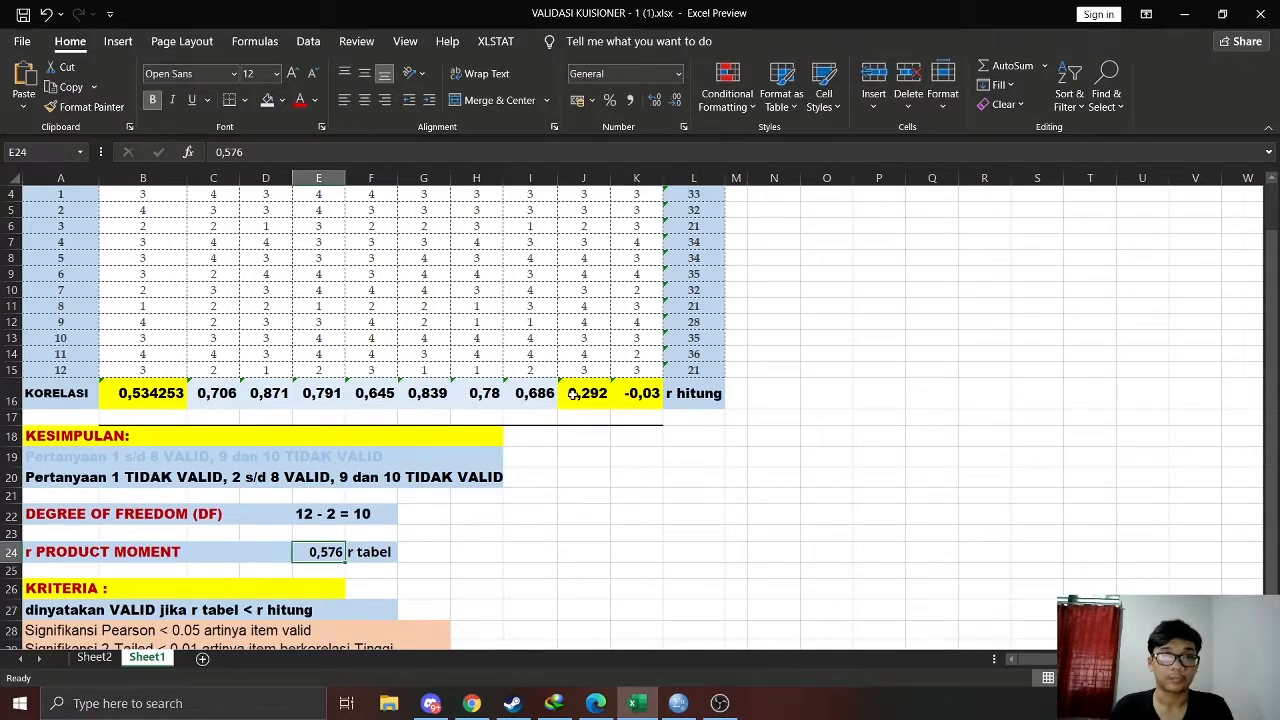
left_click(636, 393)
scroll(636, 420, "up", 1)
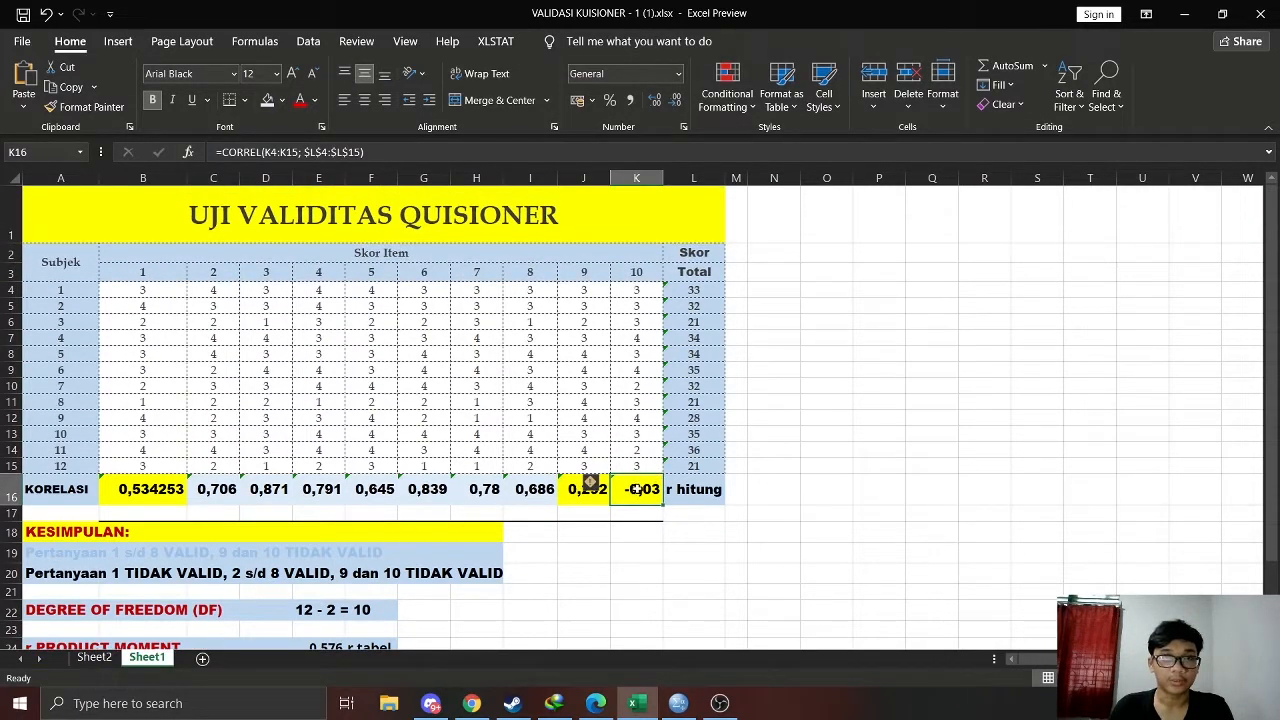
scroll(636, 489, "down", 1)
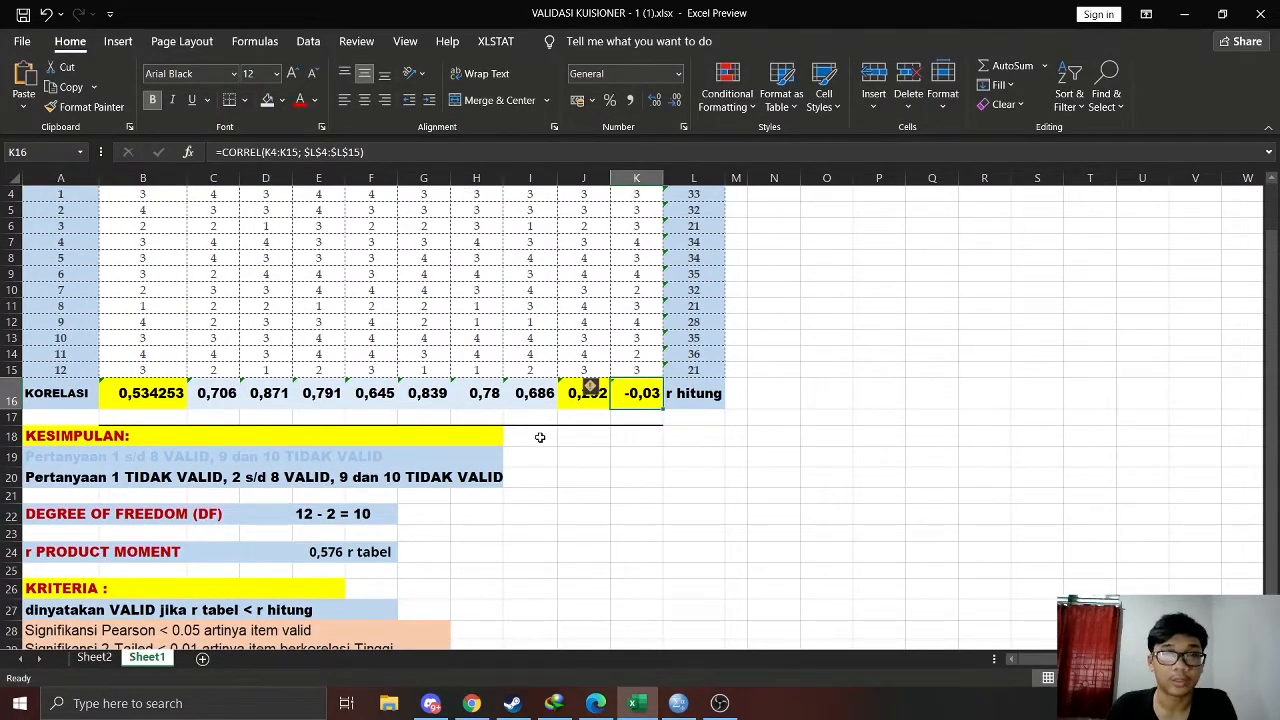
left_click(335, 552)
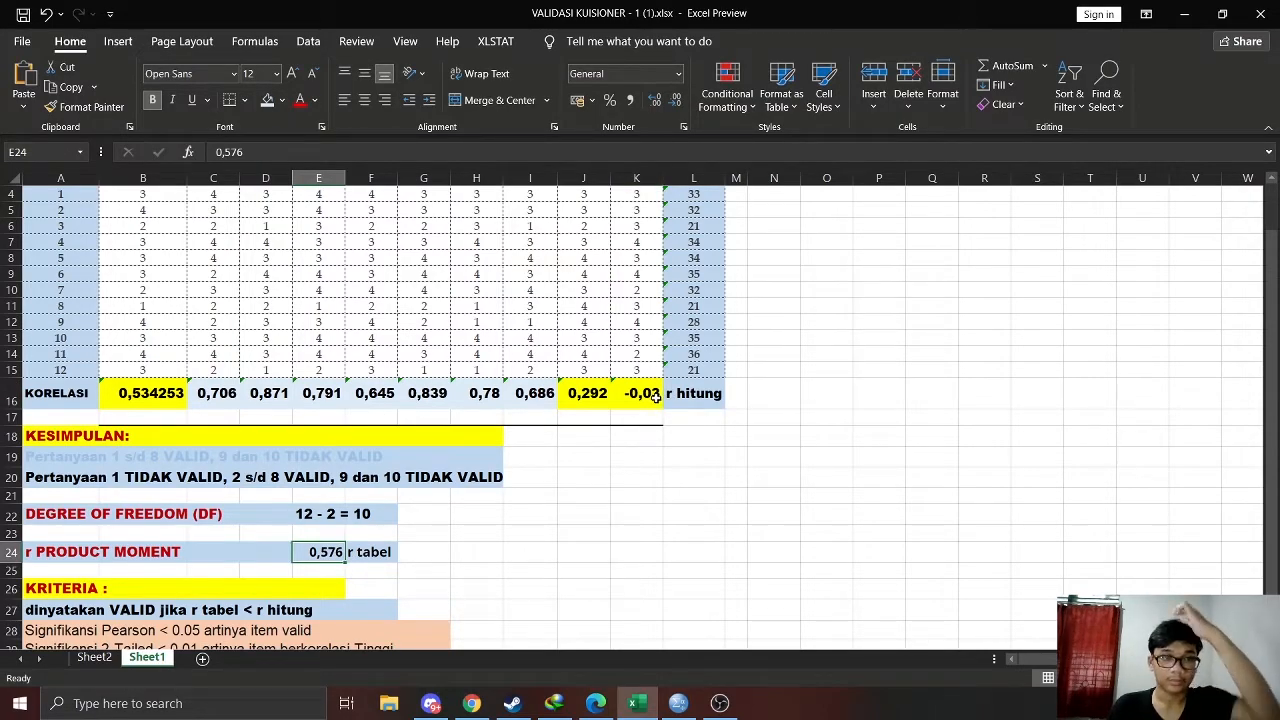
scroll(655, 397, "up", 1)
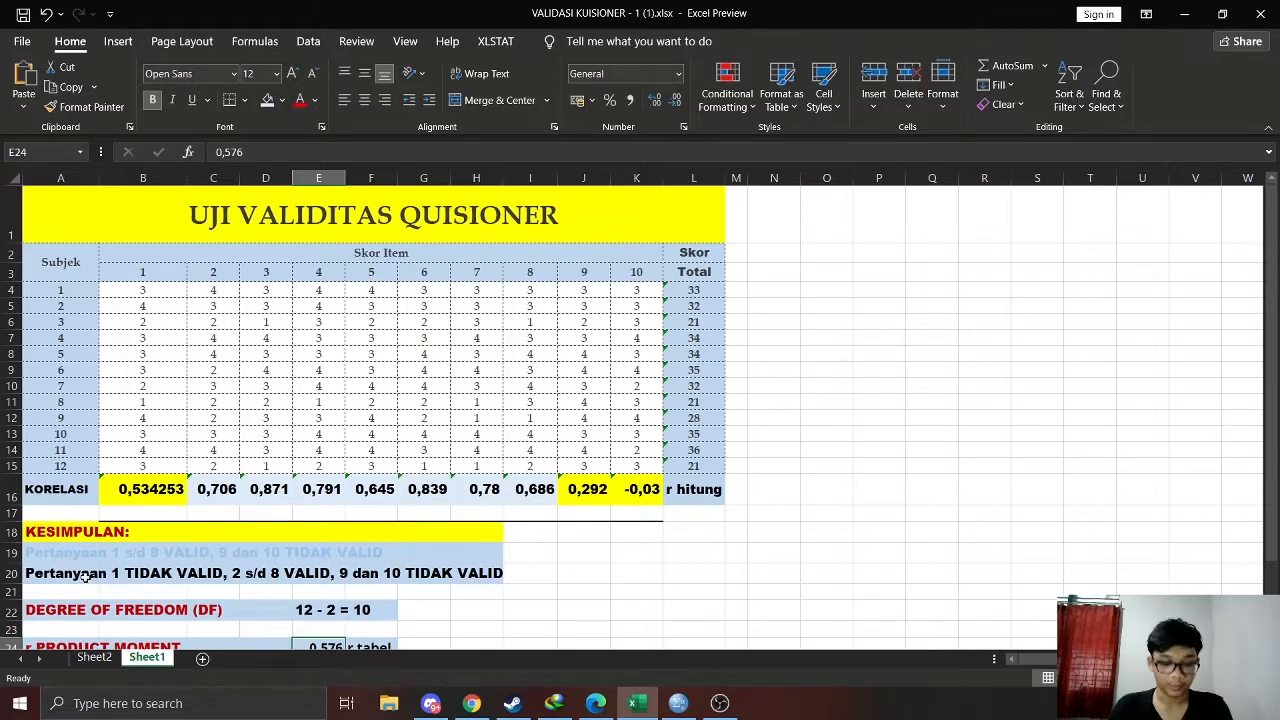
left_click(179, 578)
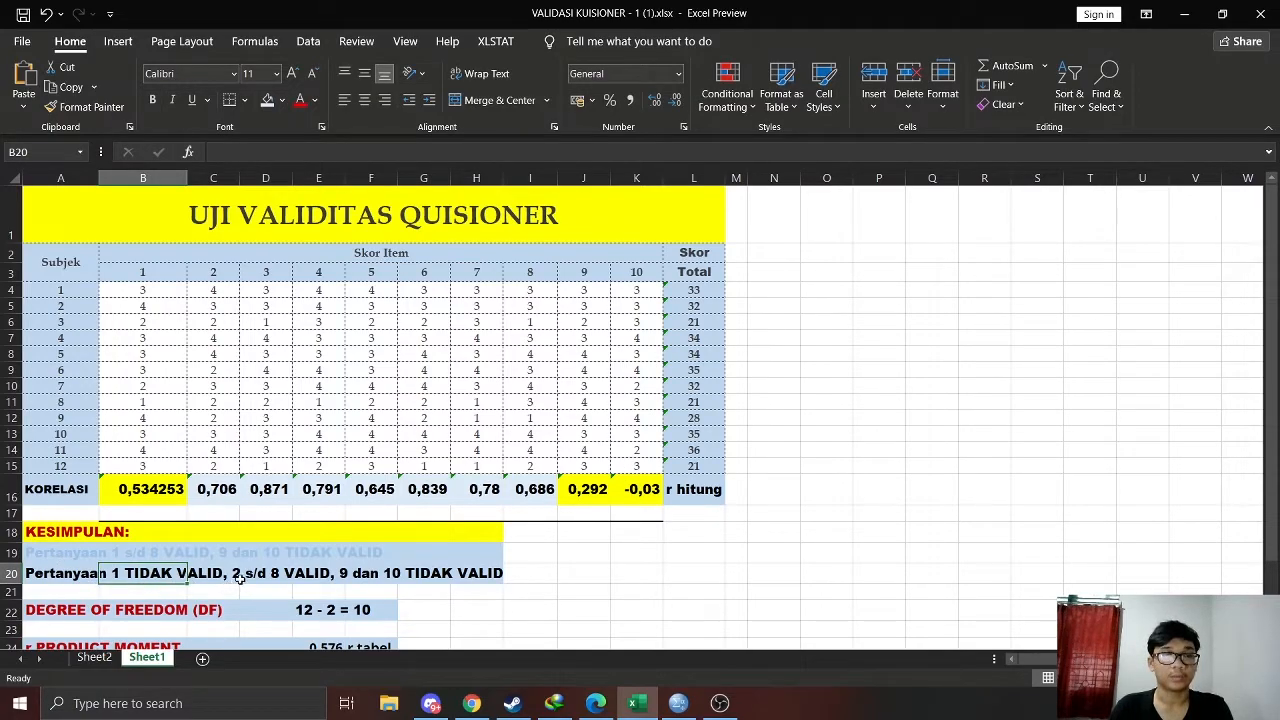
left_click(250, 578)
left_click(307, 577)
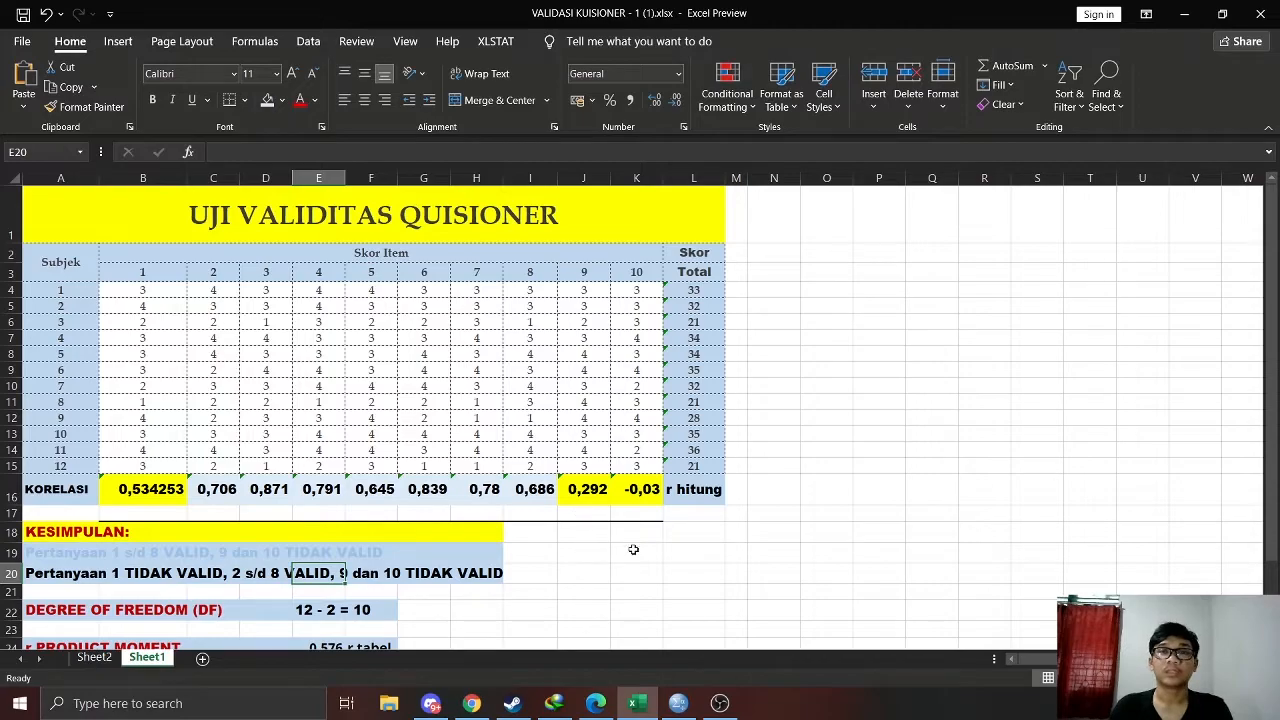
left_click(308, 41)
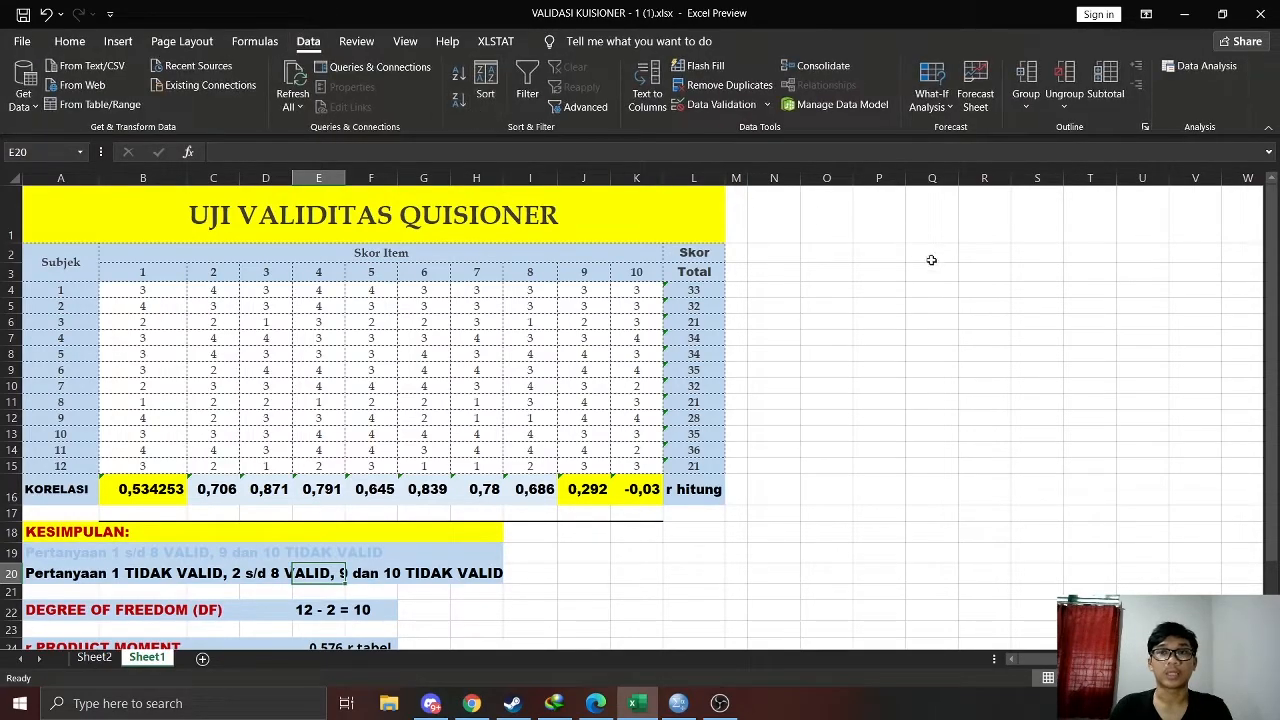
left_click(847, 328)
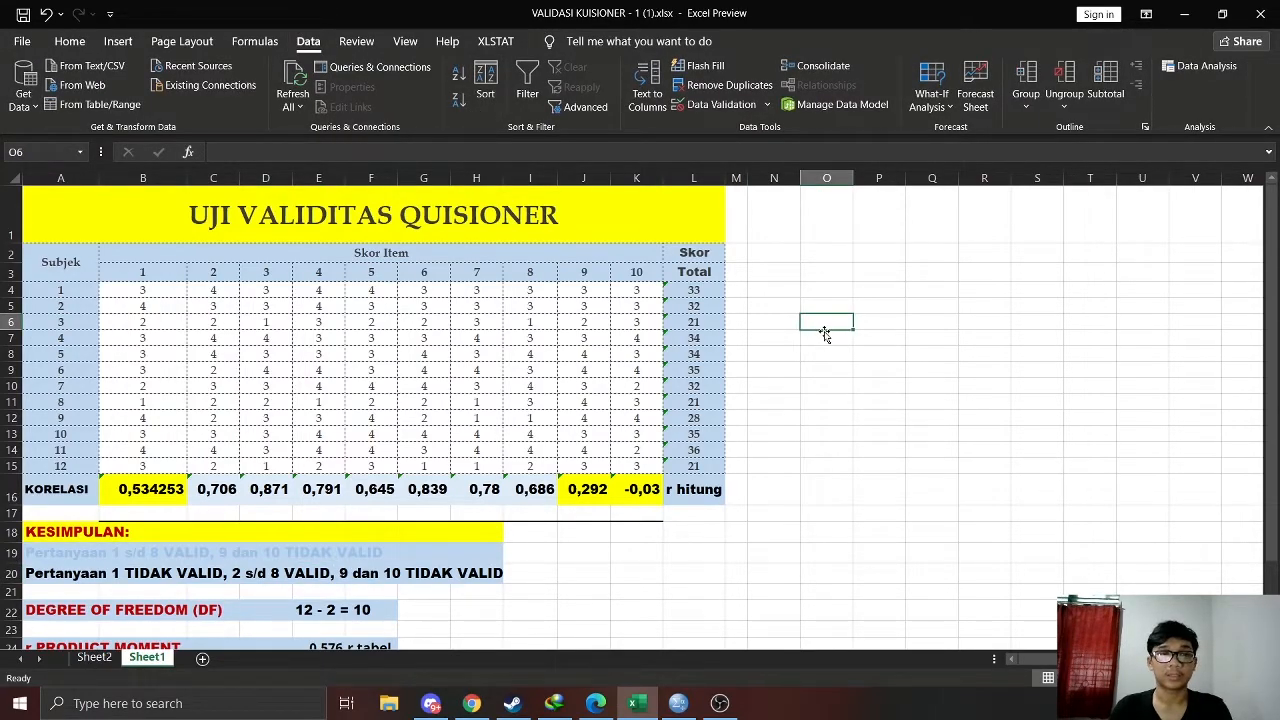
Run the Data Analysis Correlation tool on B4:L15, grouped by columns, with output to a new worksheet
left_click(1203, 66)
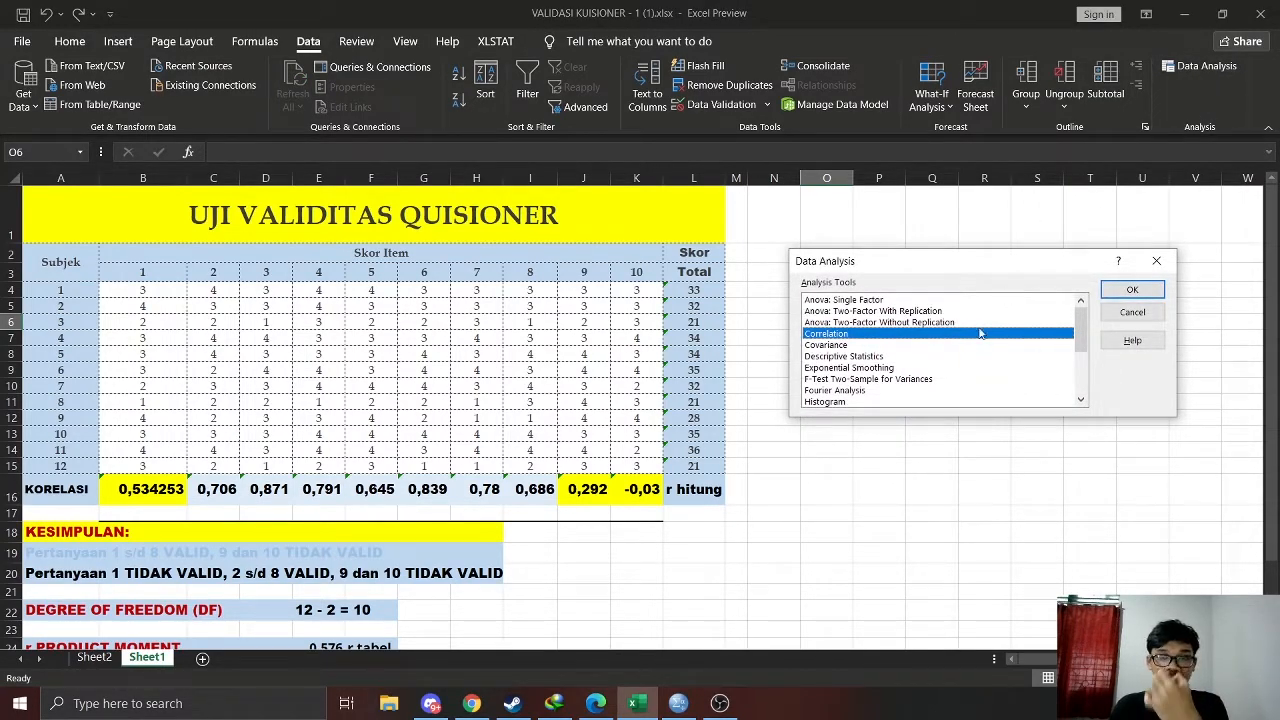
left_click(1121, 291)
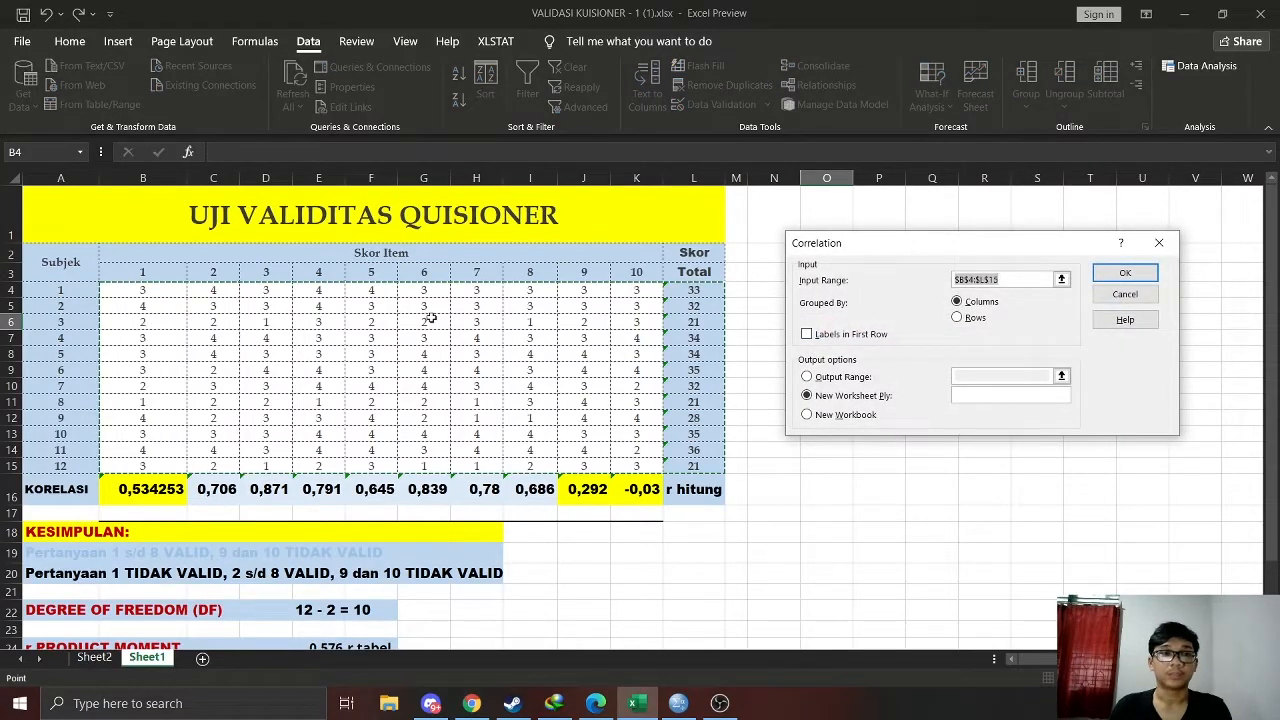
key("BackSpace")
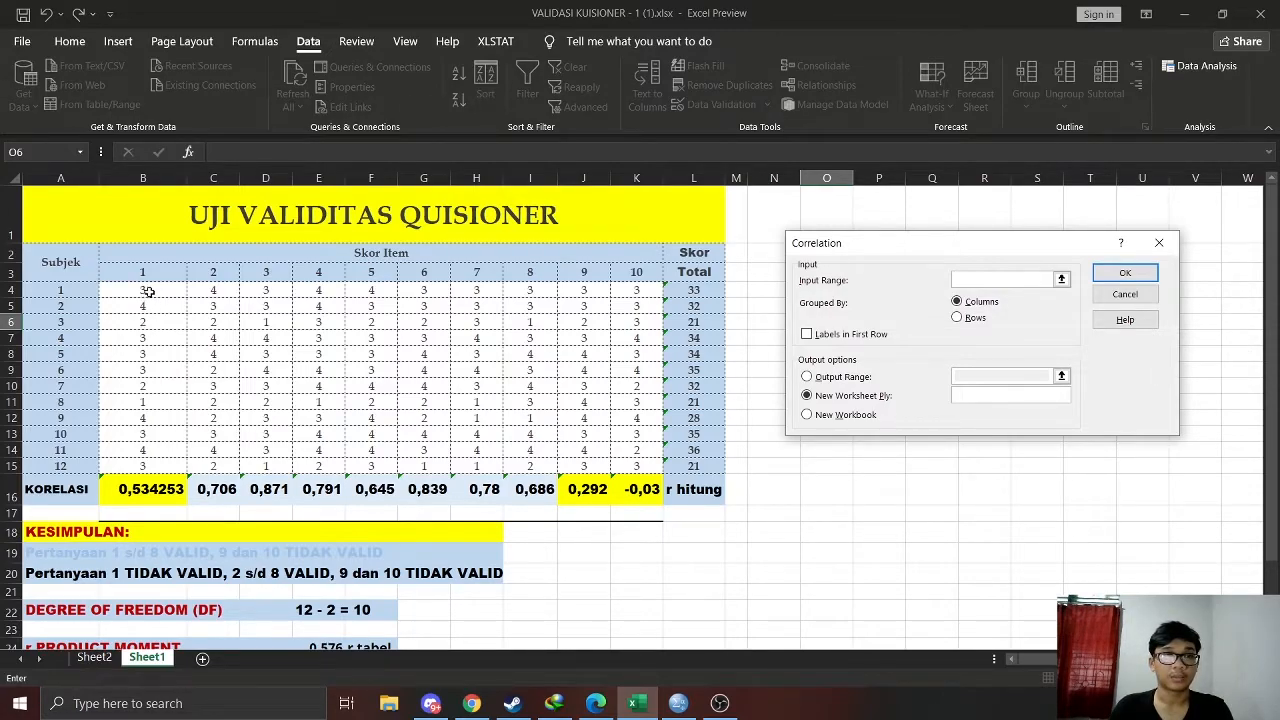
left_click_drag(148, 291, 690, 466)
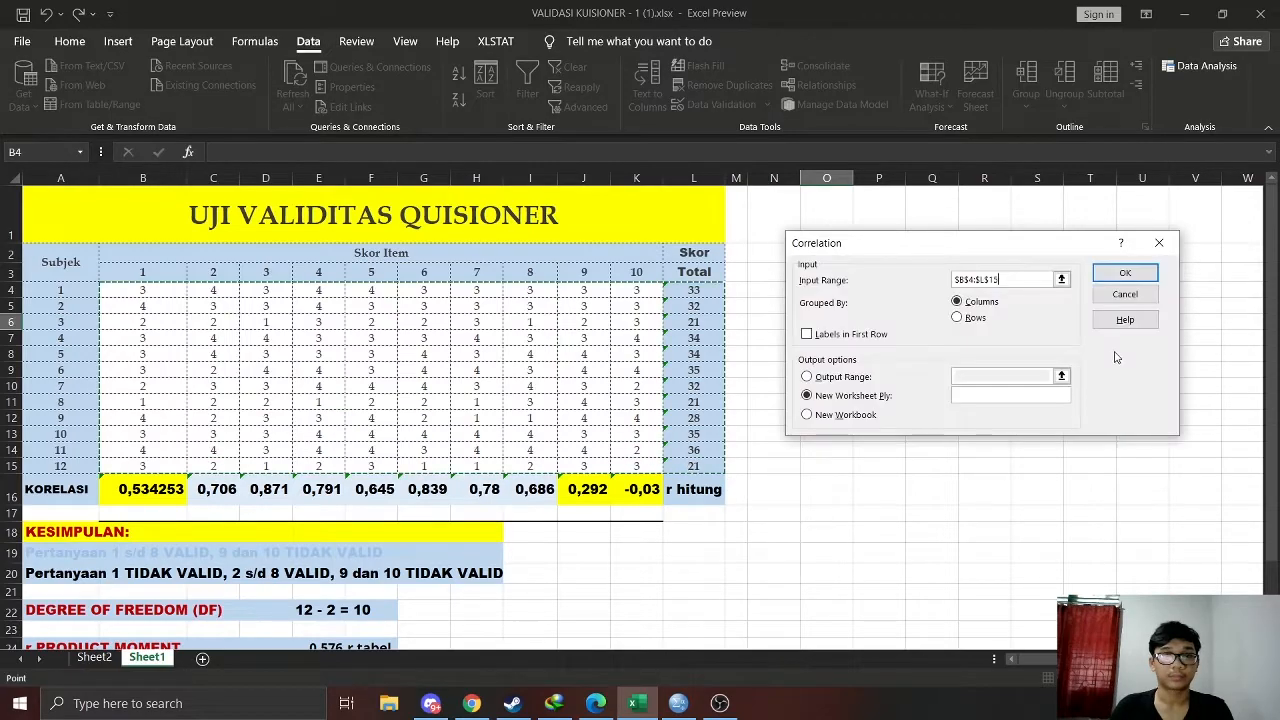
left_click(1110, 274)
left_click(263, 322)
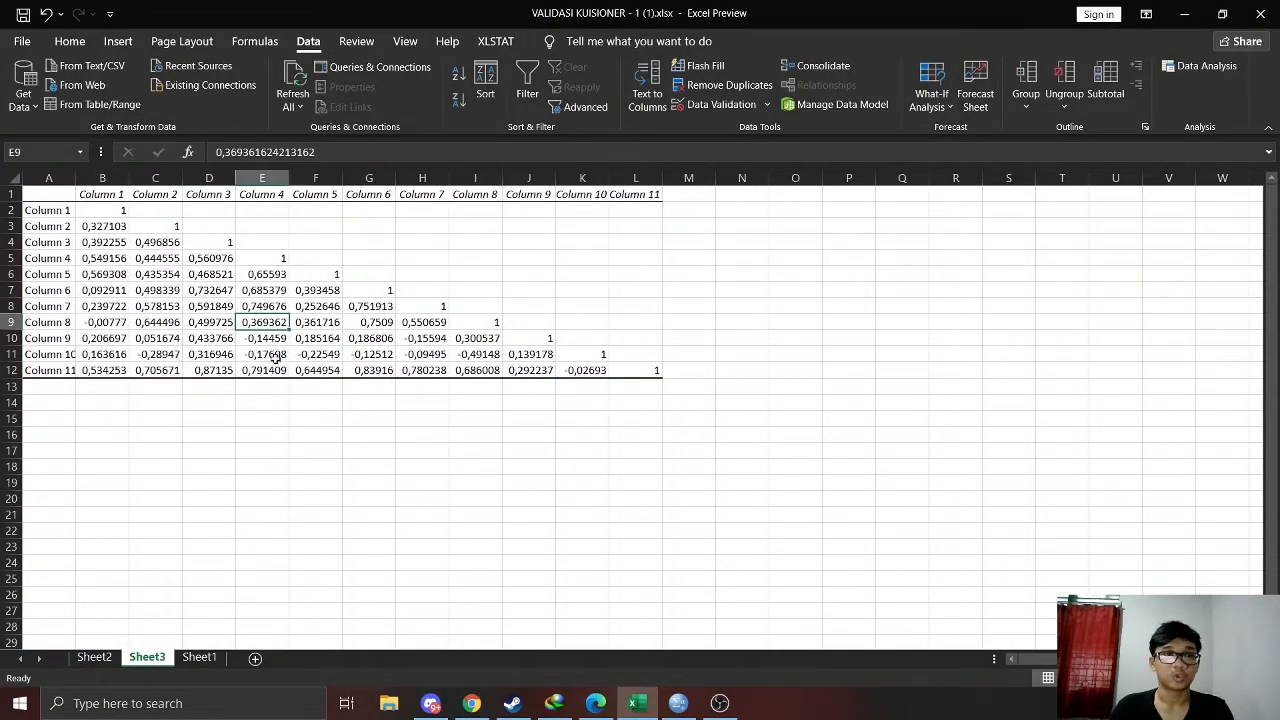
Copy the Column 11 correlations in B12:K12 of the new sheet and paste them into Sheet1 starting at B17
left_click(90, 371)
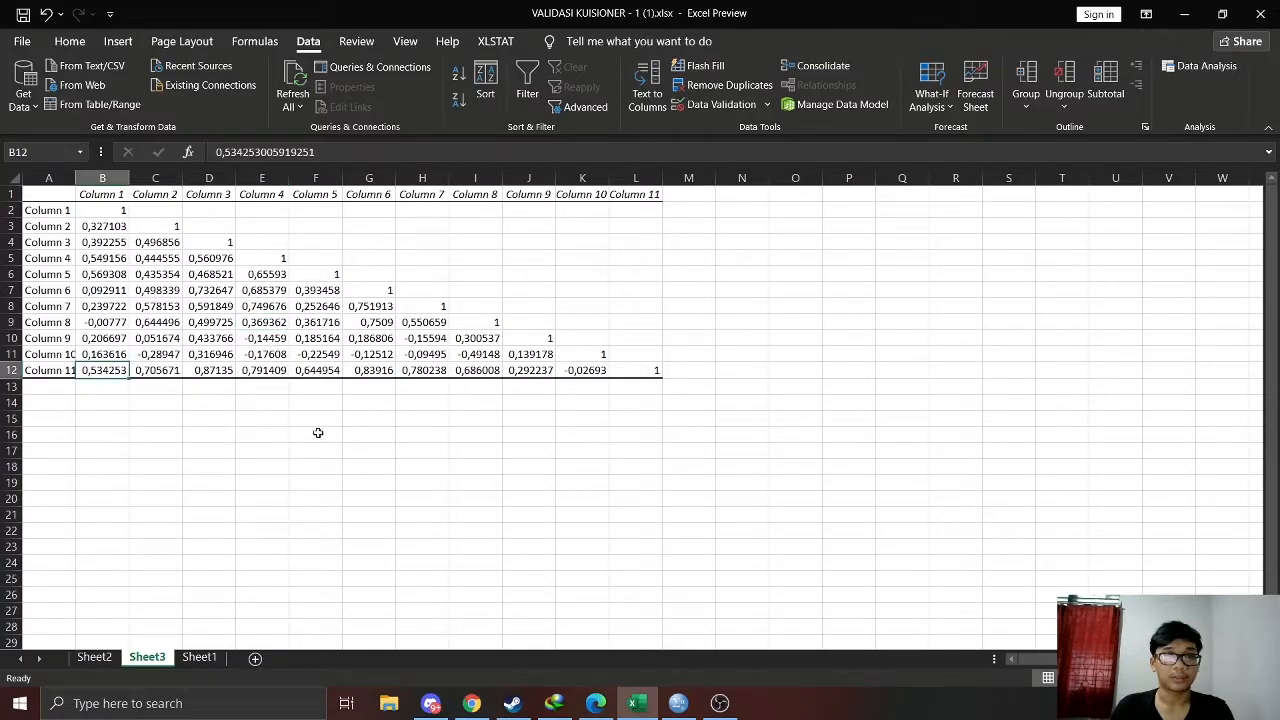
left_click(315, 434)
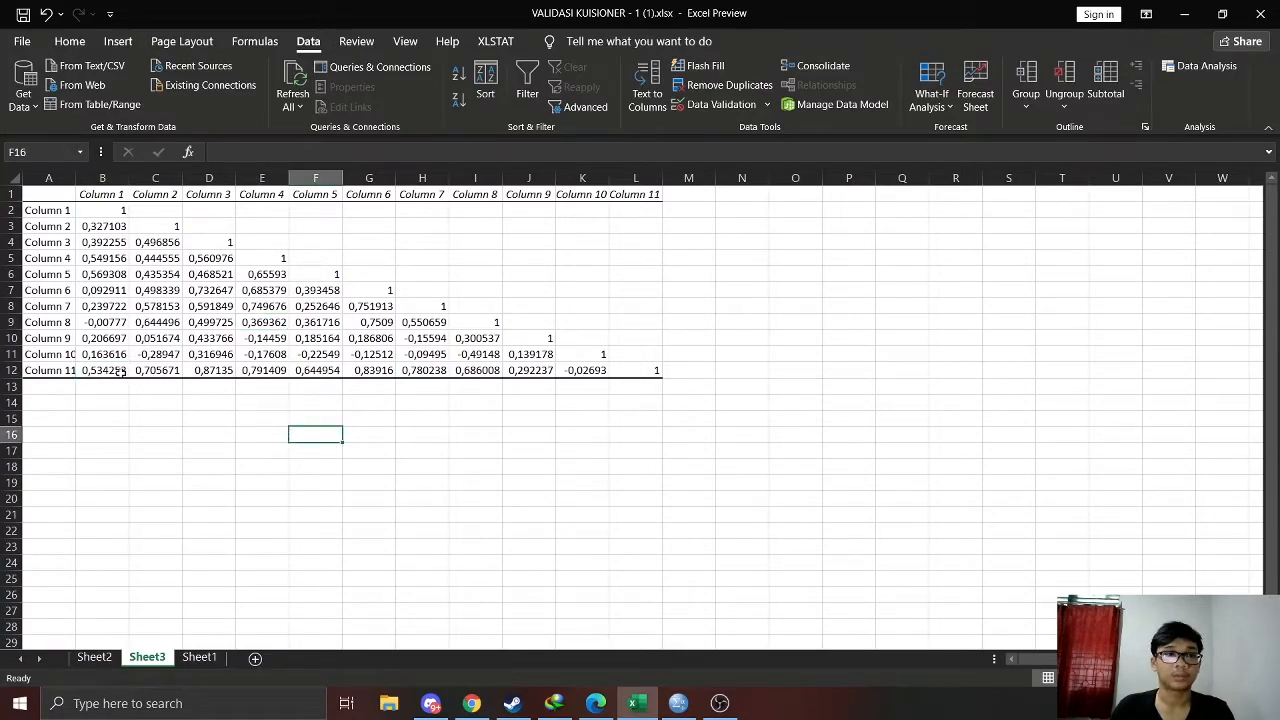
left_click_drag(116, 371, 591, 371)
key("ctrl+c")
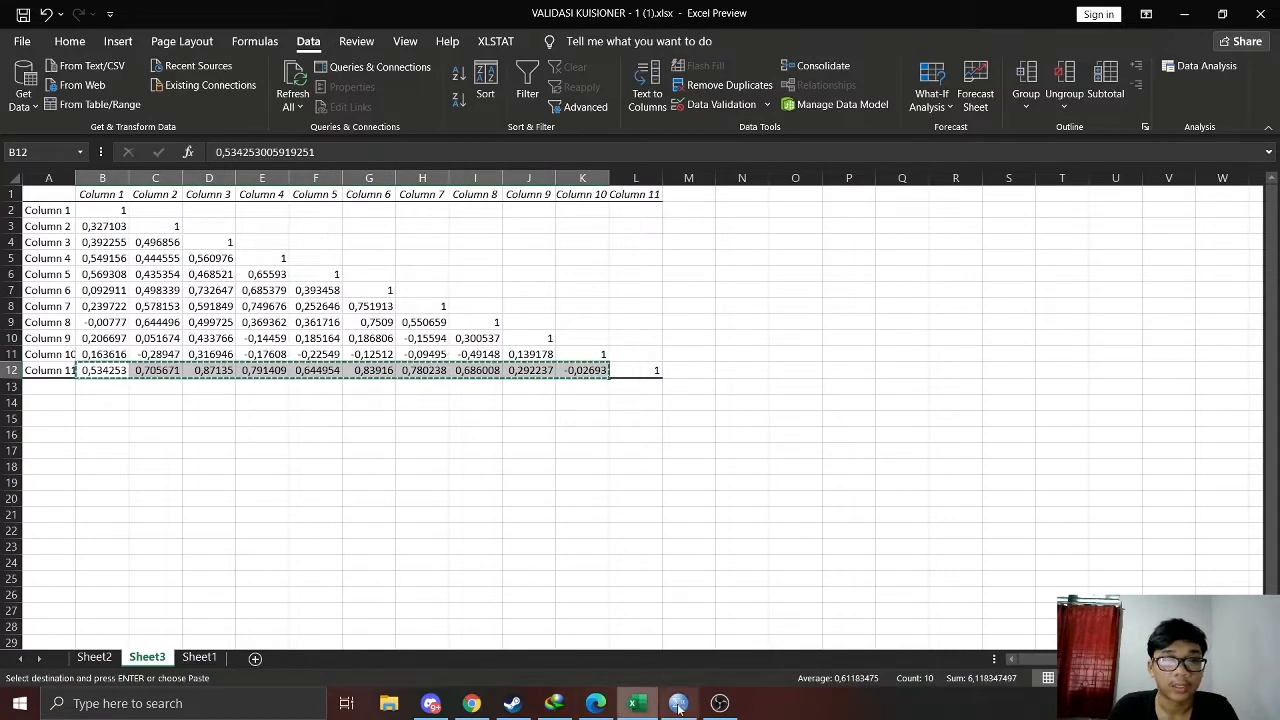
left_click(200, 657)
left_click(158, 512)
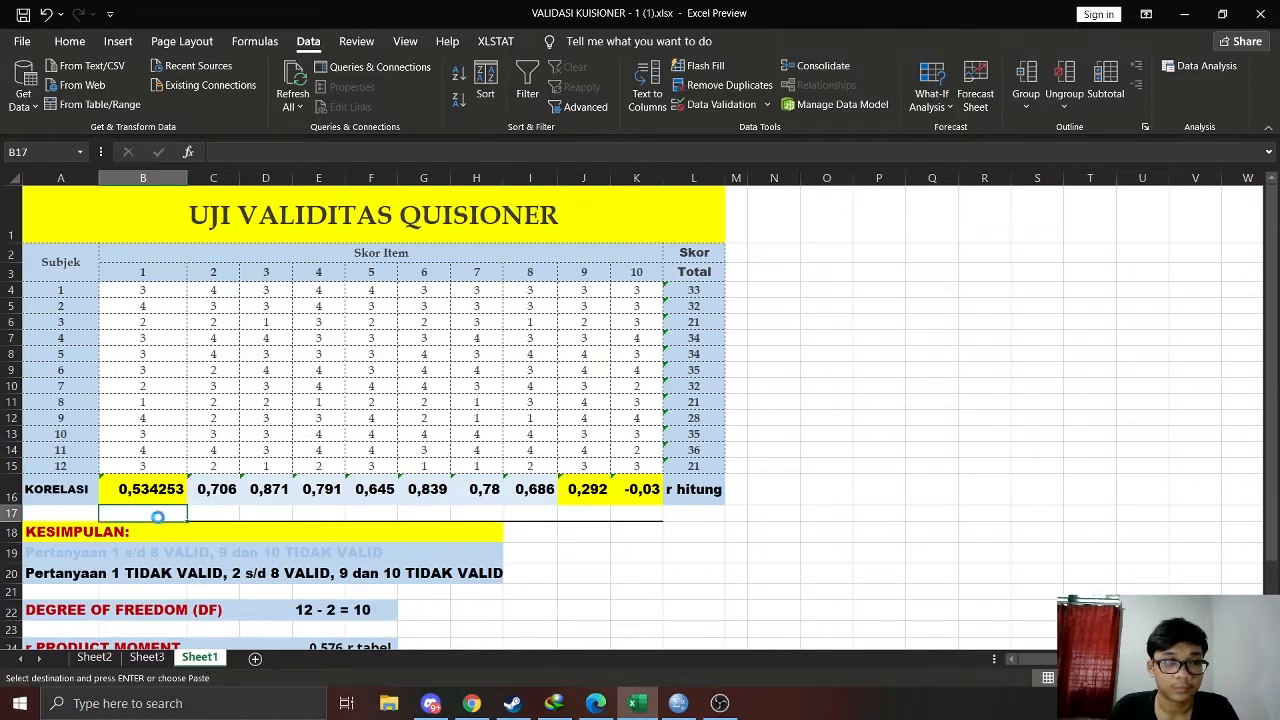
key("ctrl+v")
left_click(583, 552)
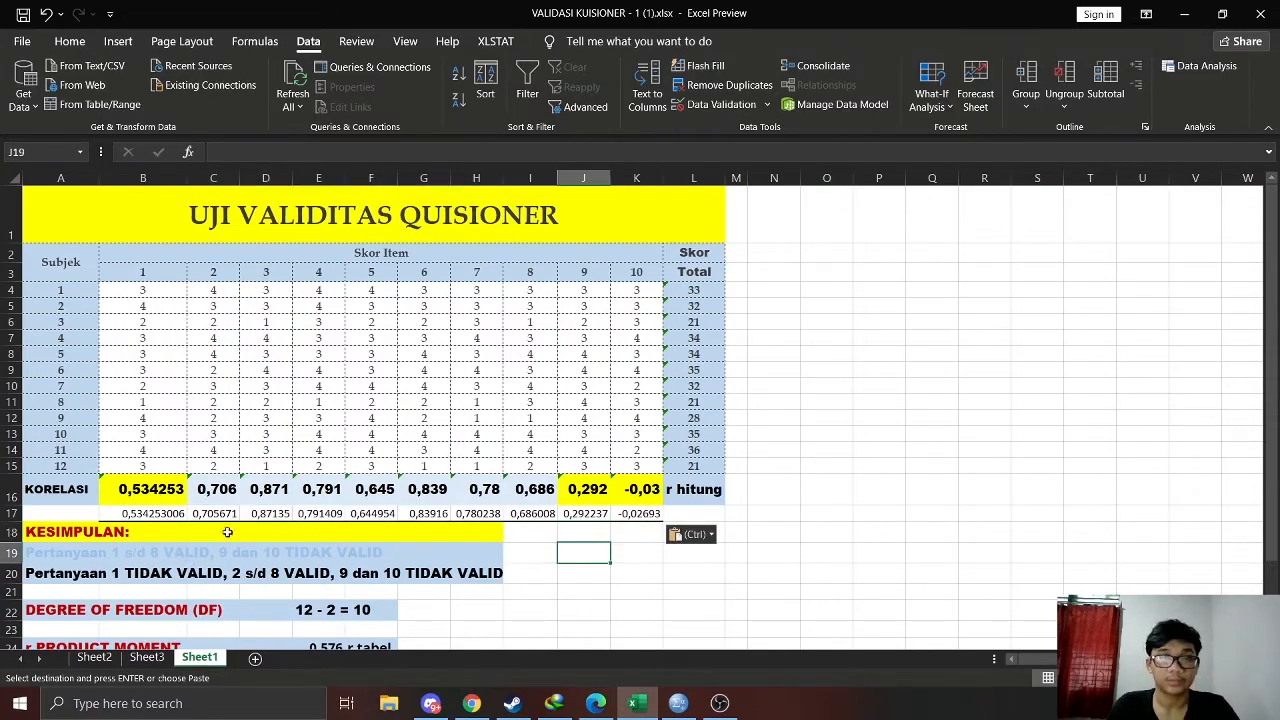
Apply a light blue fill to the pasted correlations of items 2 to 8 in C17:I17
scroll(324, 524, "down", 1)
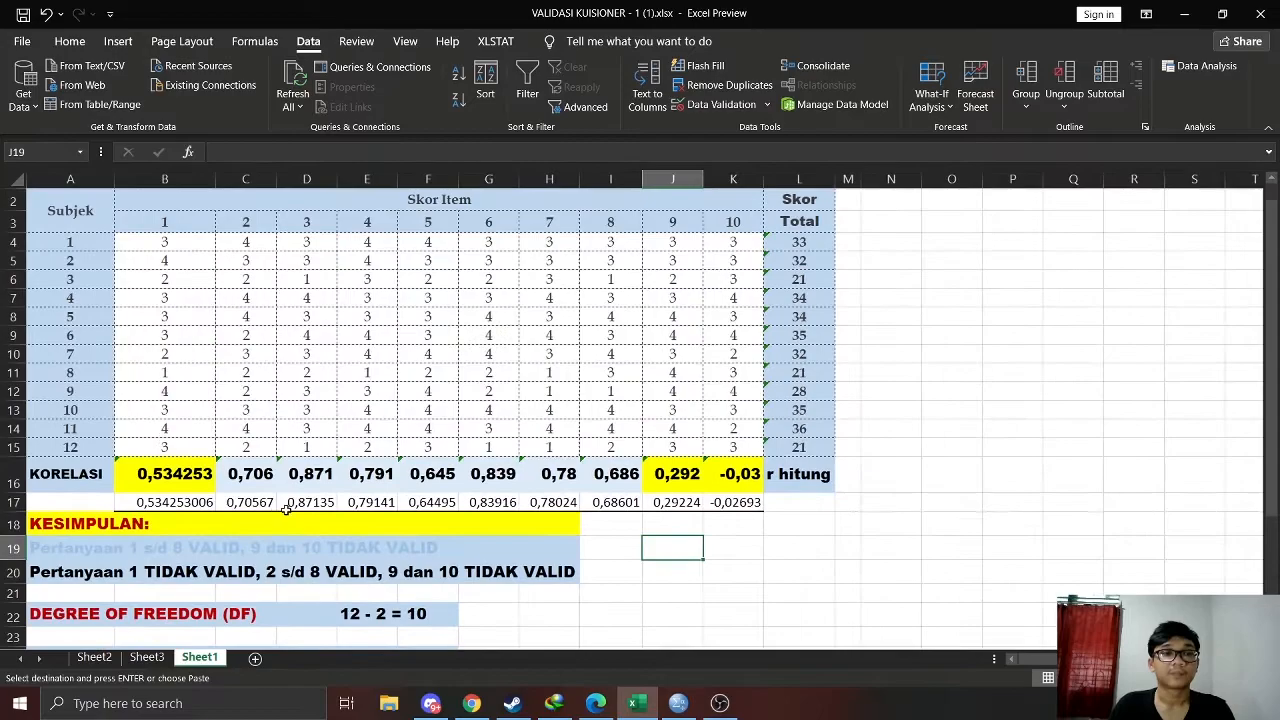
scroll(560, 463, "down", 1)
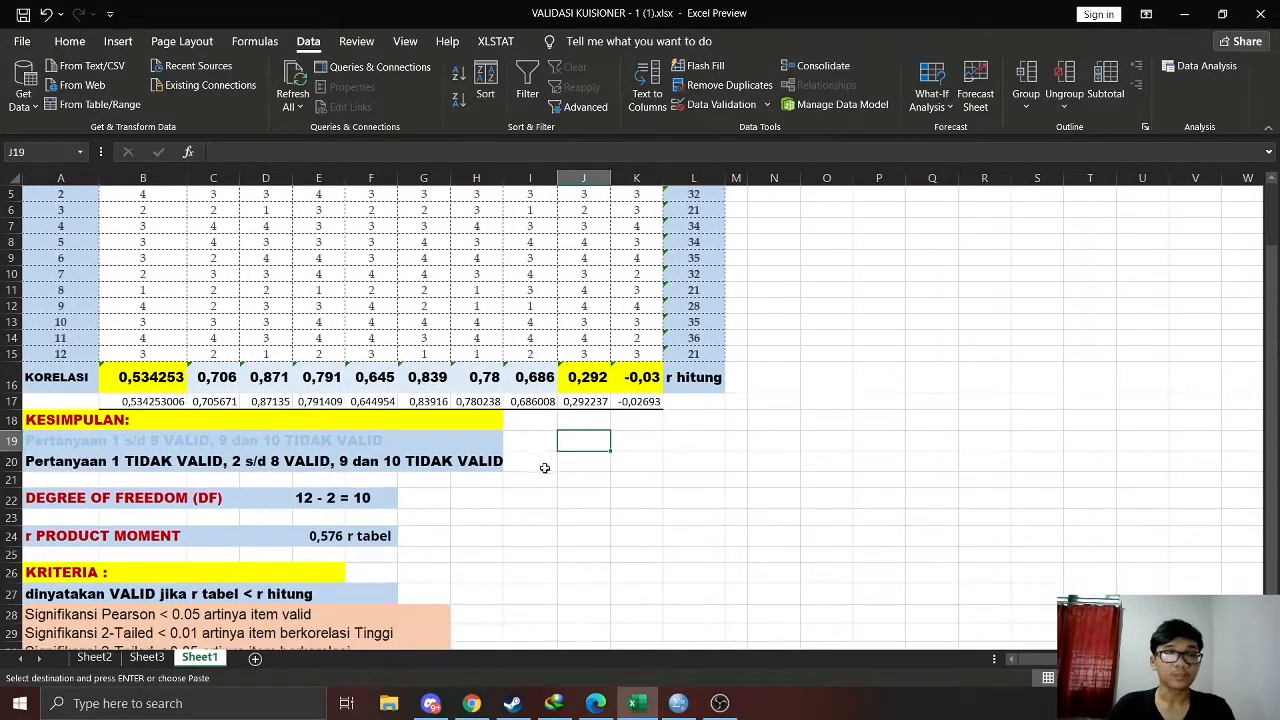
scroll(529, 475, "up", 1)
scroll(510, 465, "down", 1)
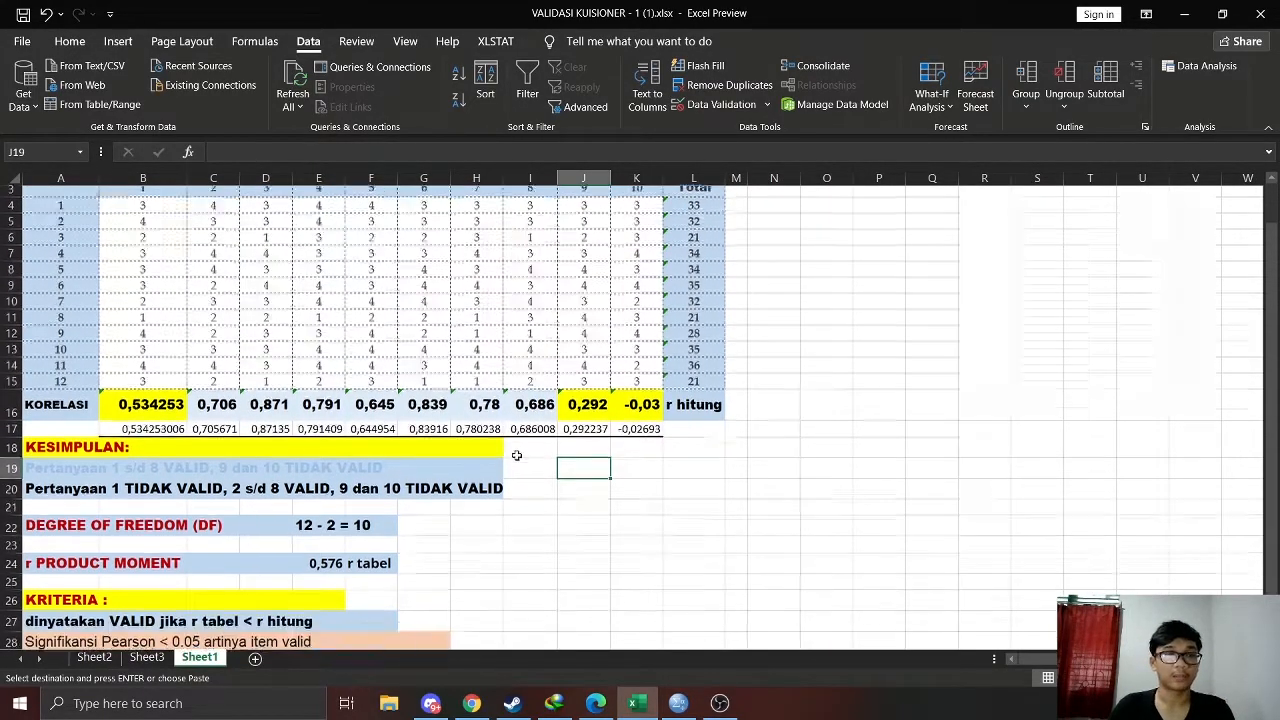
scroll(586, 457, "up", 1)
left_click_drag(226, 456, 548, 462)
left_click(80, 42)
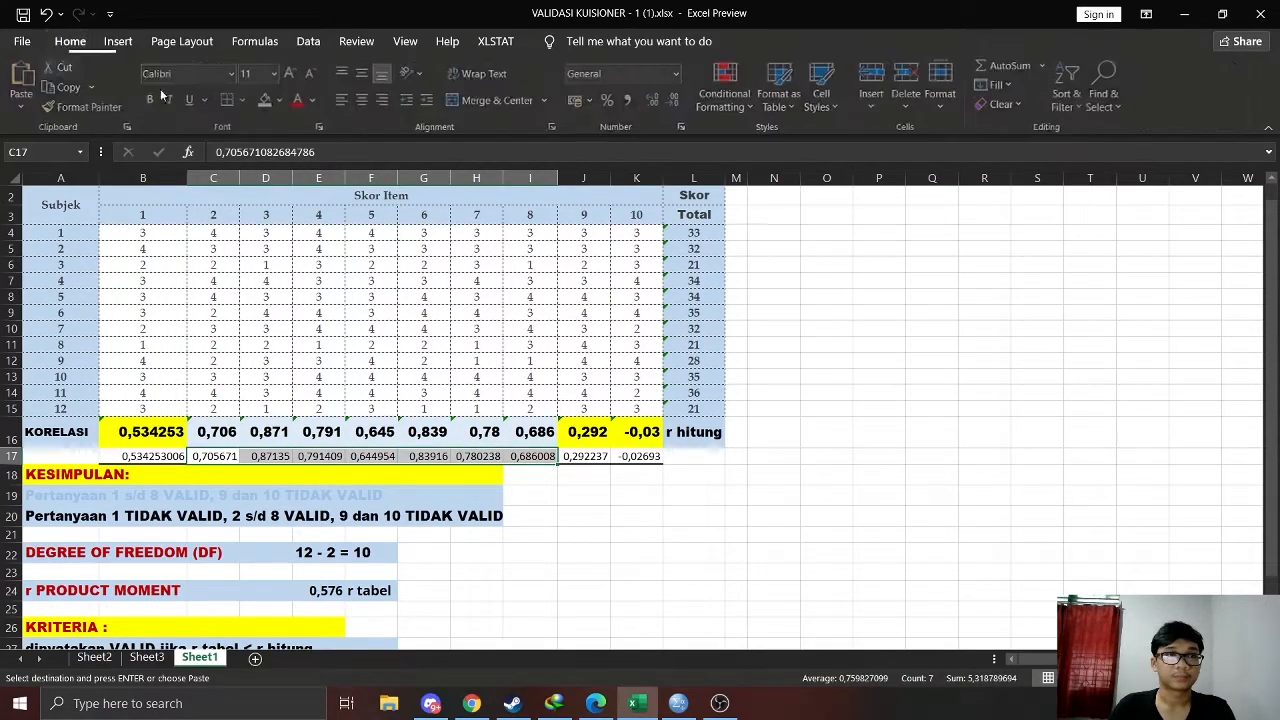
left_click(267, 101)
left_click(738, 438)
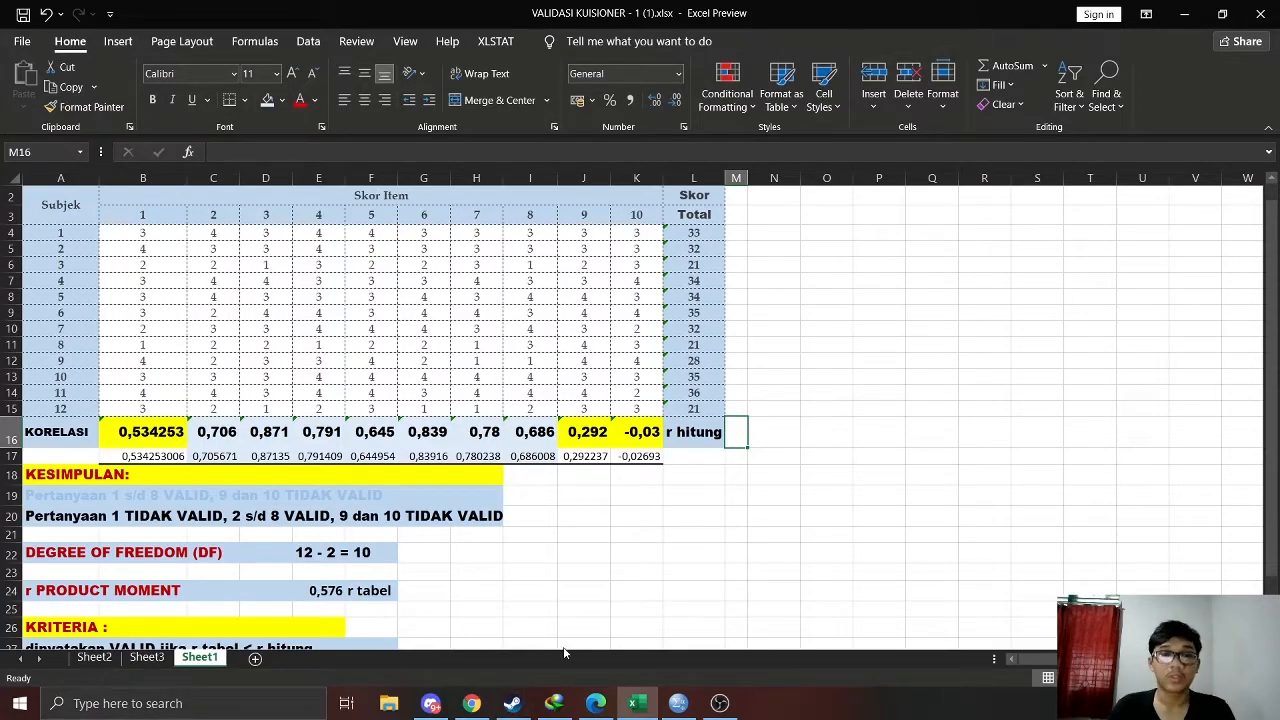
left_click(686, 706)
left_click_drag(493, 212, 735, 222)
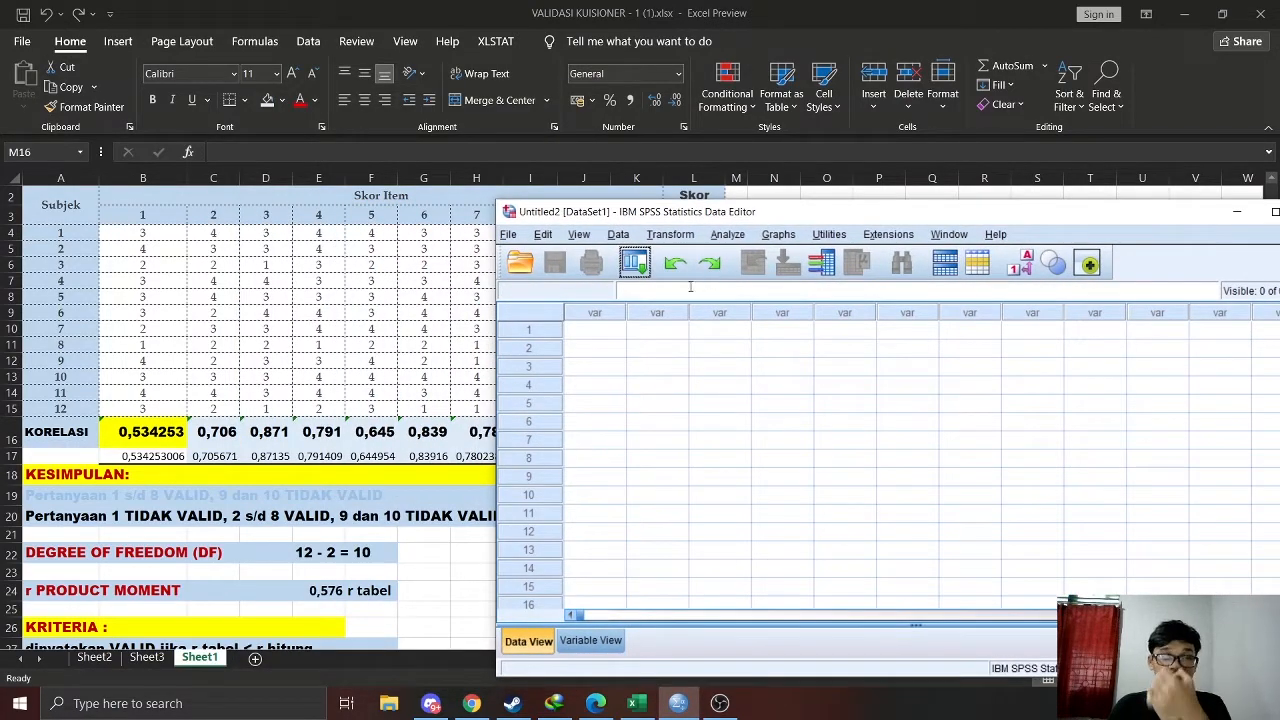
left_click(655, 28)
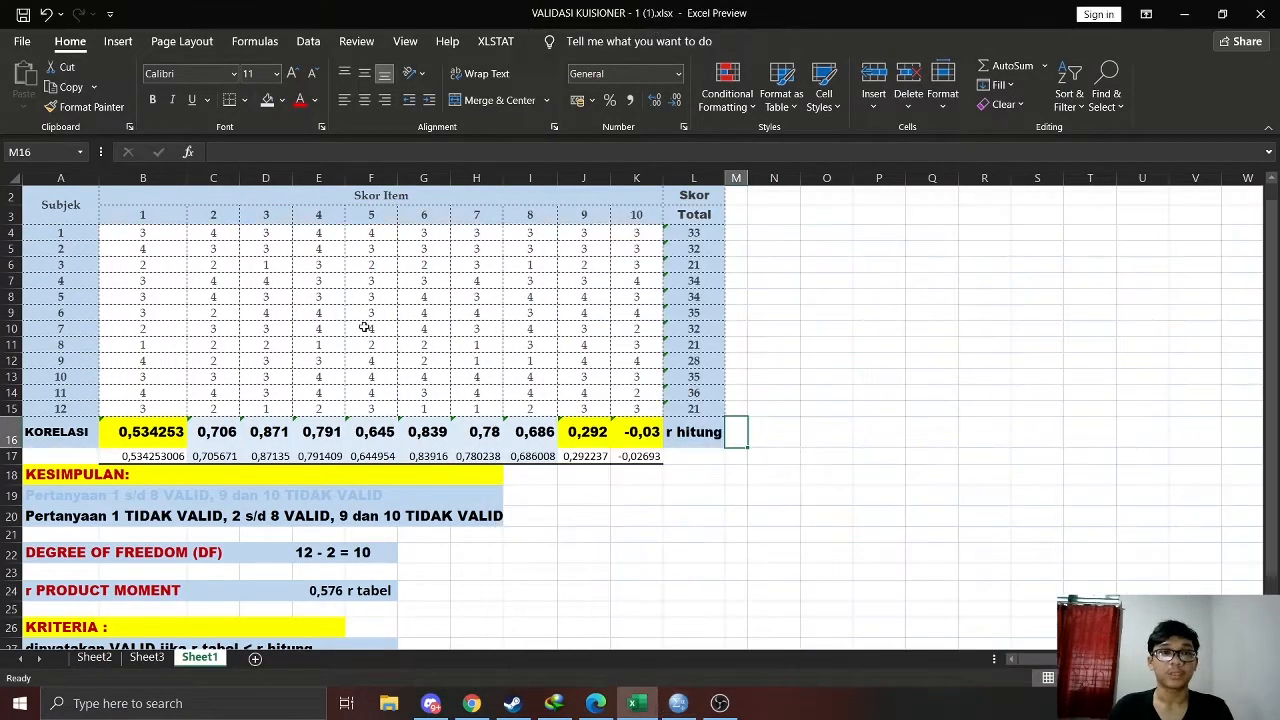
Copy the item scores and totals in B4:L15 and paste them into the SPSS Data Editor from the first cell
scroll(243, 350, "up", 1)
left_click_drag(142, 289, 684, 466)
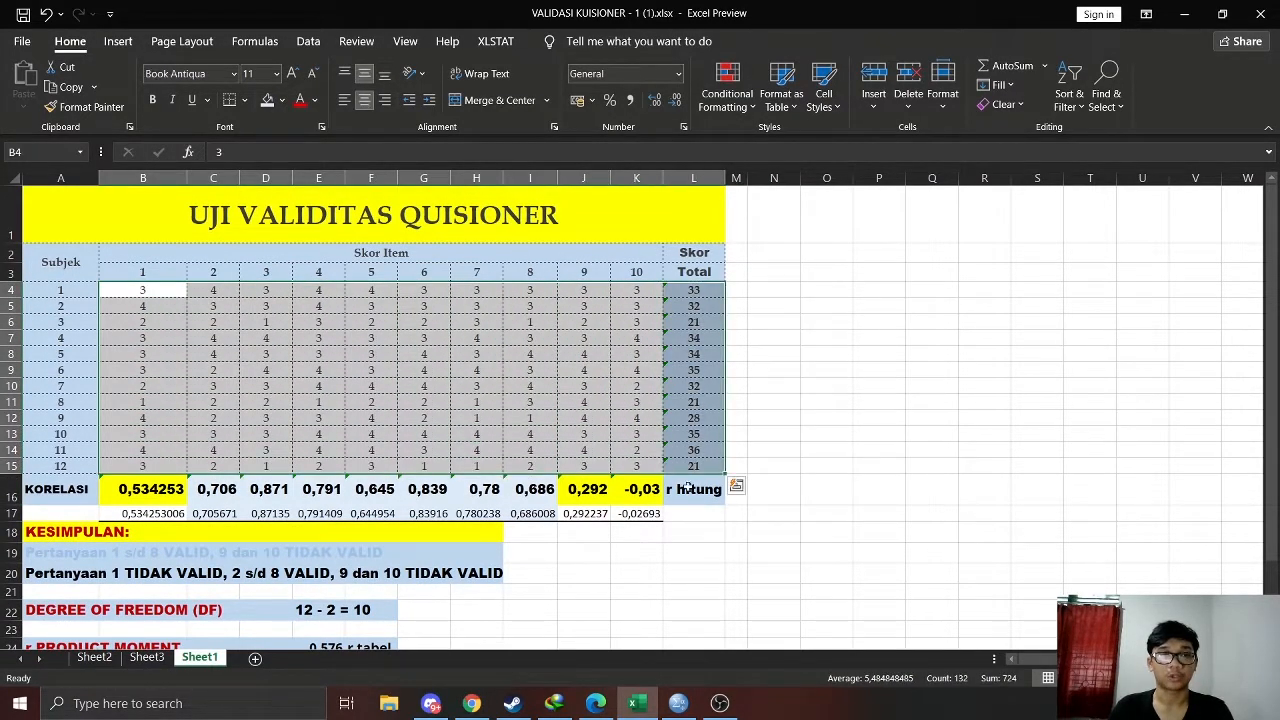
key("ctrl+c")
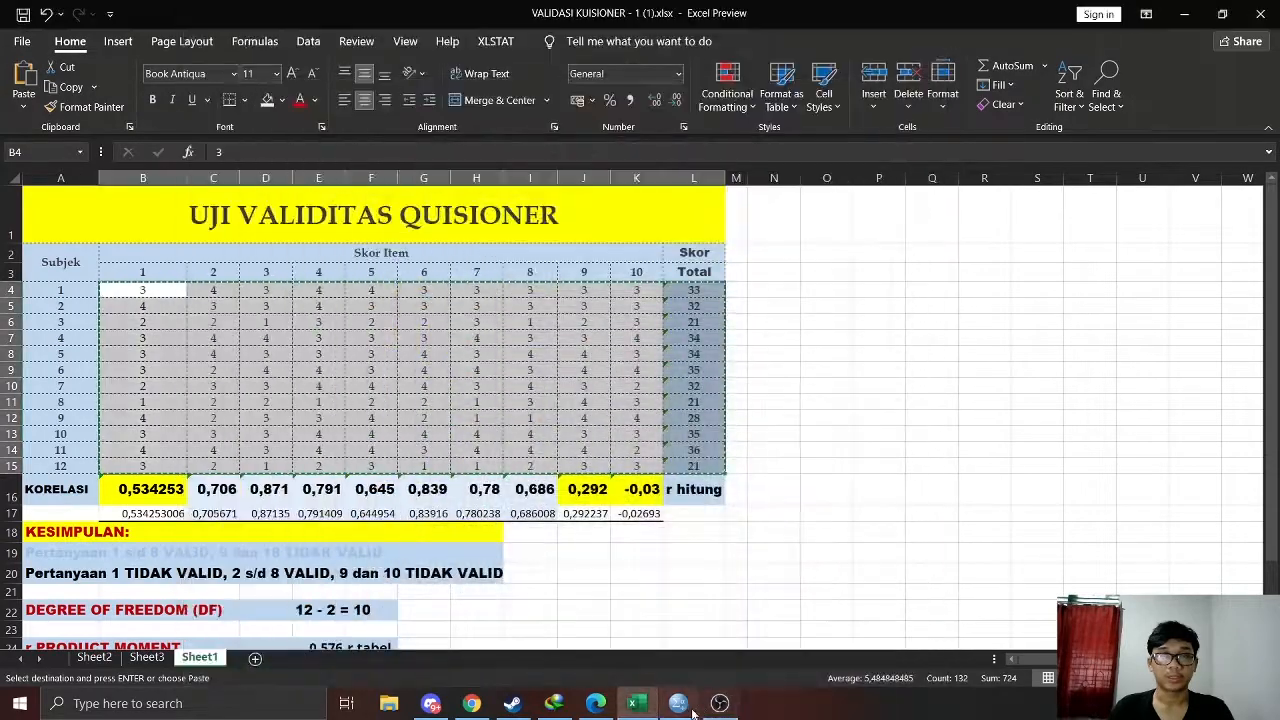
left_click(693, 710)
left_click_drag(807, 226, 750, 116)
type("V")
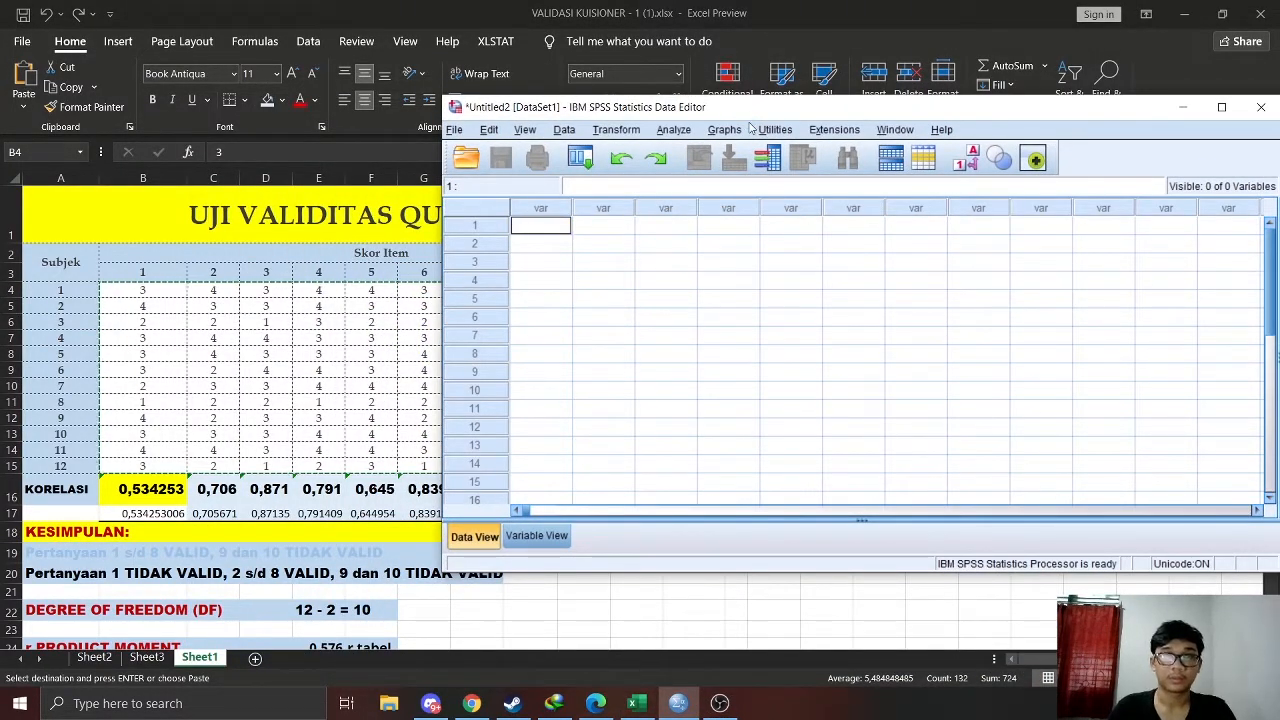
key("ctrl+v")
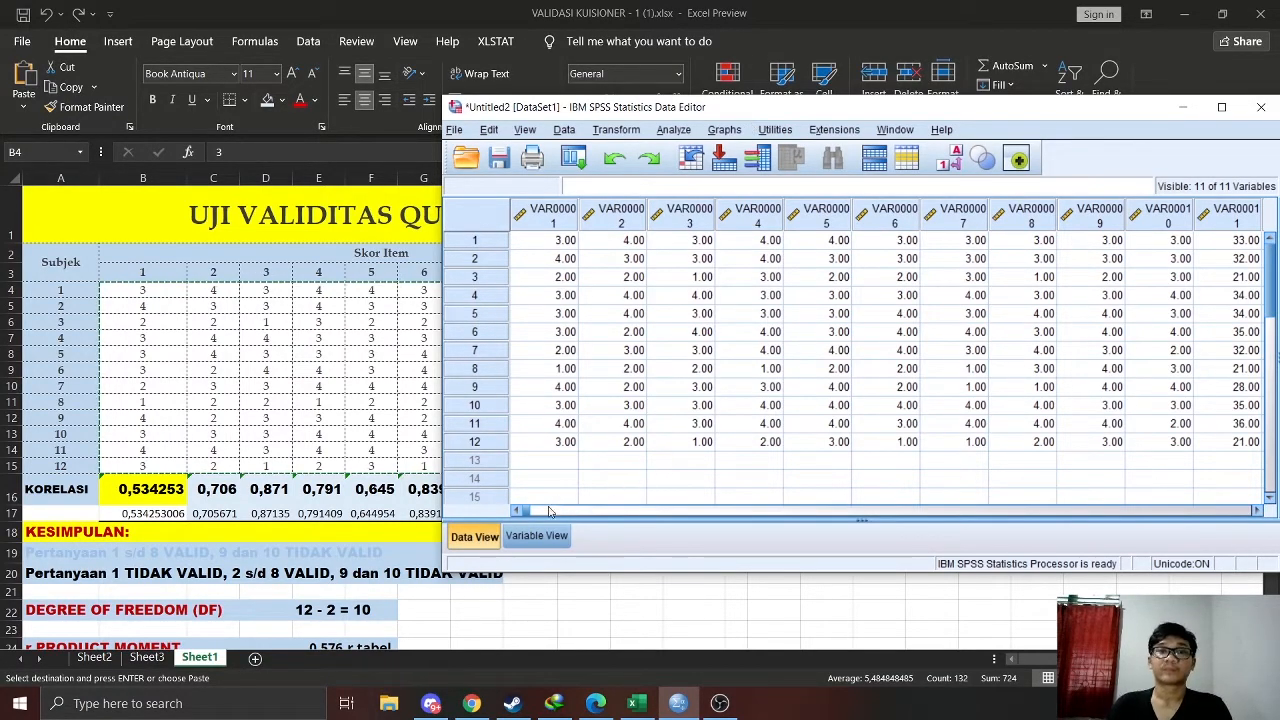
left_click(688, 511)
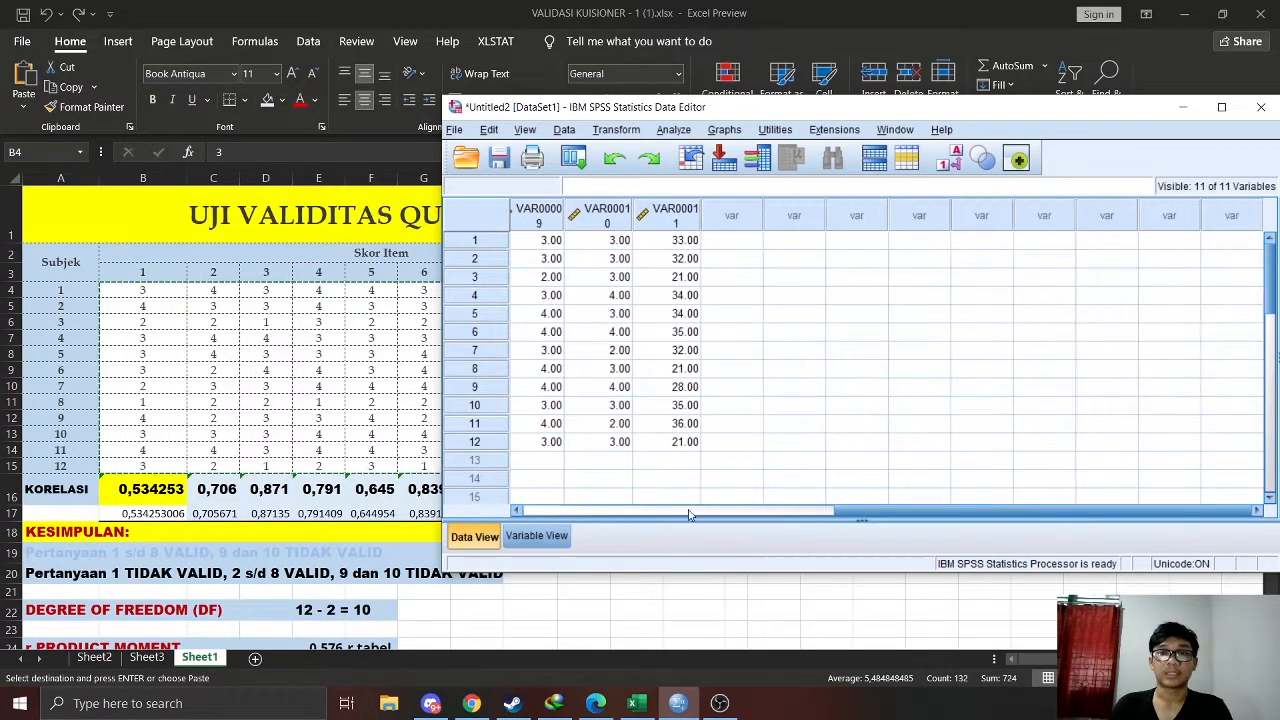
left_click(748, 513)
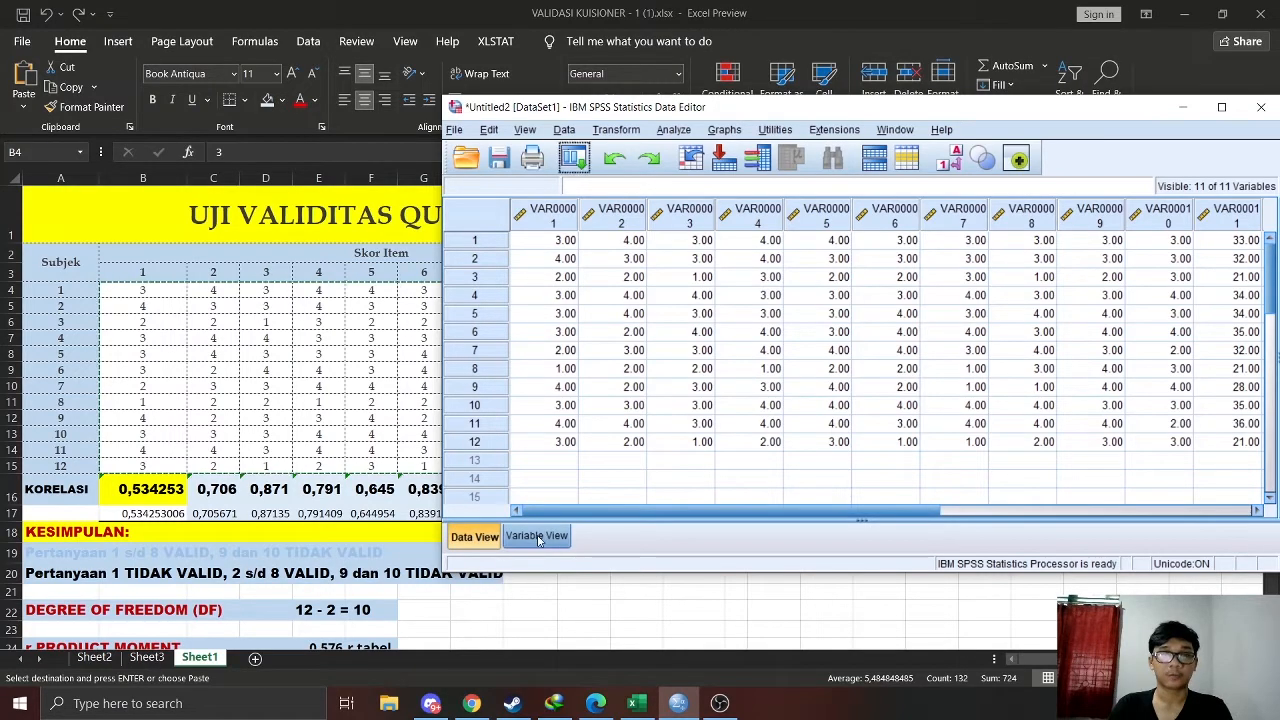
Rename the first three variables as X1, X2 and X3 in the variable definitions
left_click(538, 537)
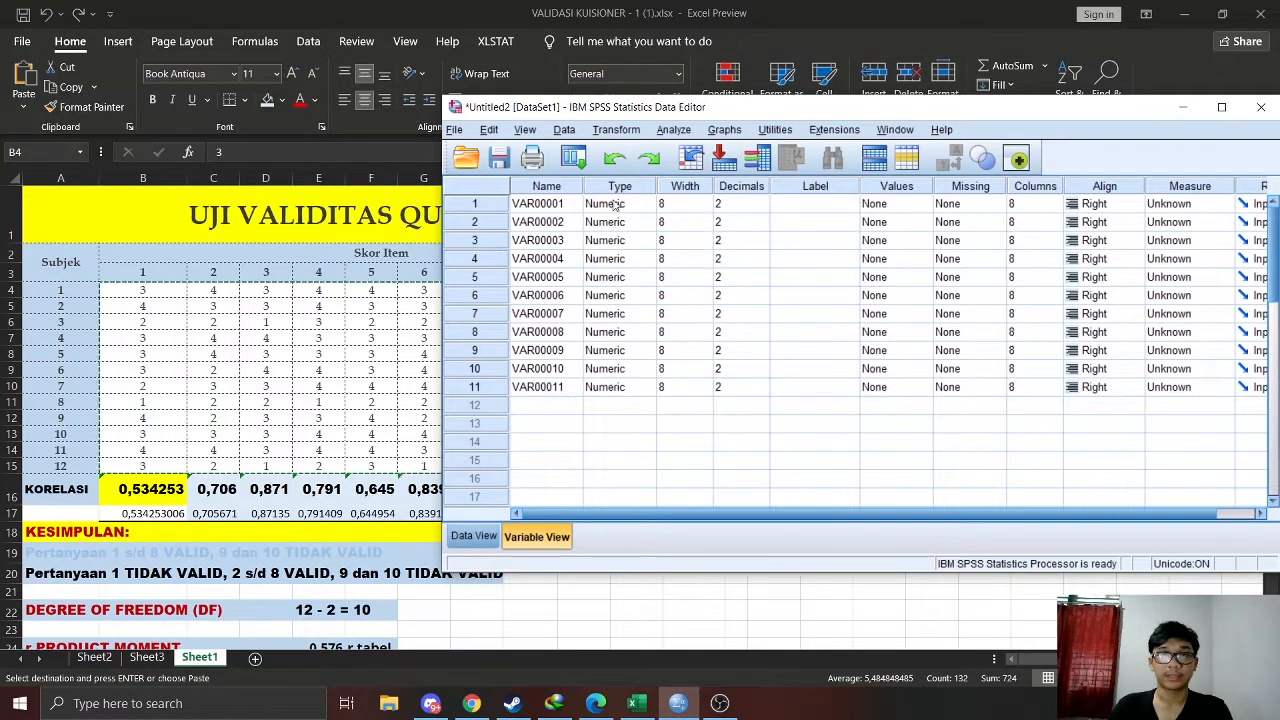
left_click(549, 205)
double_click(566, 205)
type("x")
key("Return")
type("X2")
key("Return")
type("2")
key("Return")
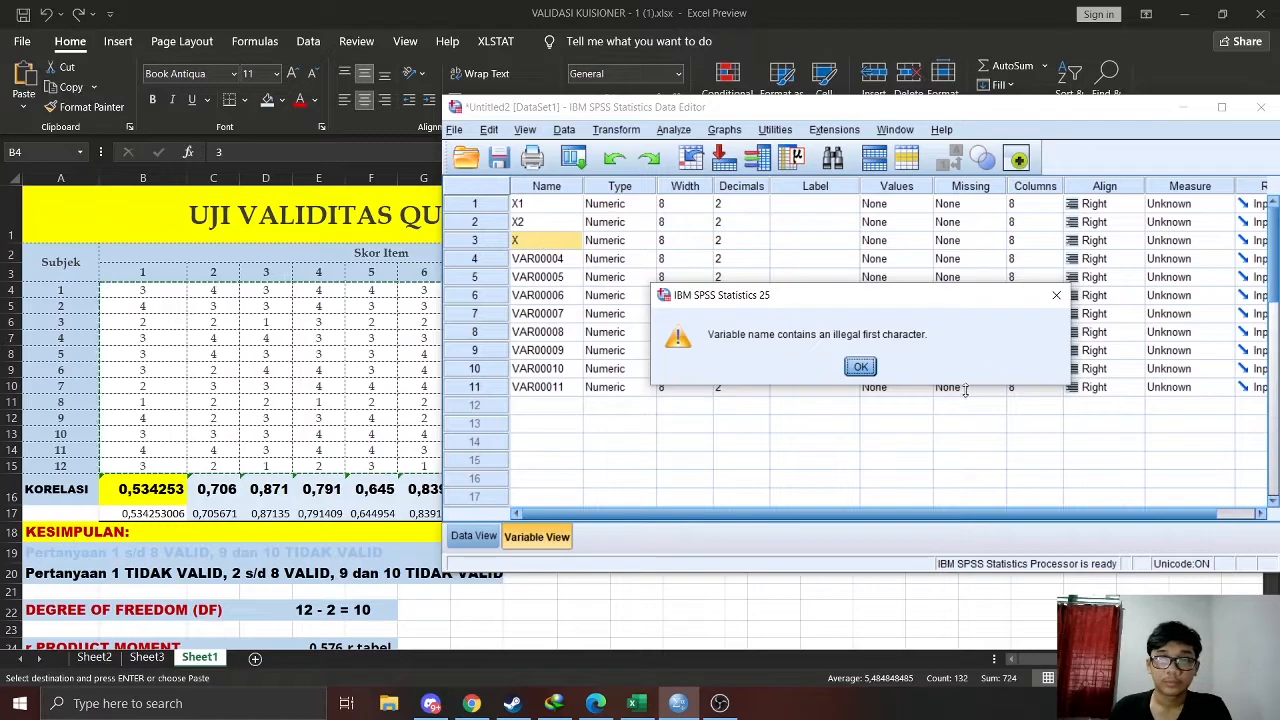
left_click(860, 366)
type("3")
key("Return")
Rename variables 4 to 10 as X4 to X10 and the eleventh variable as TOTAL
type("X4")
key("Return")
type("X5")
key("Return")
type("X6")
key("Return")
type("X7")
key("Return")
type("X8")
key("Return")
type("X9")
key("Return")
type("X10")
key("Return")
type("TOTAL")
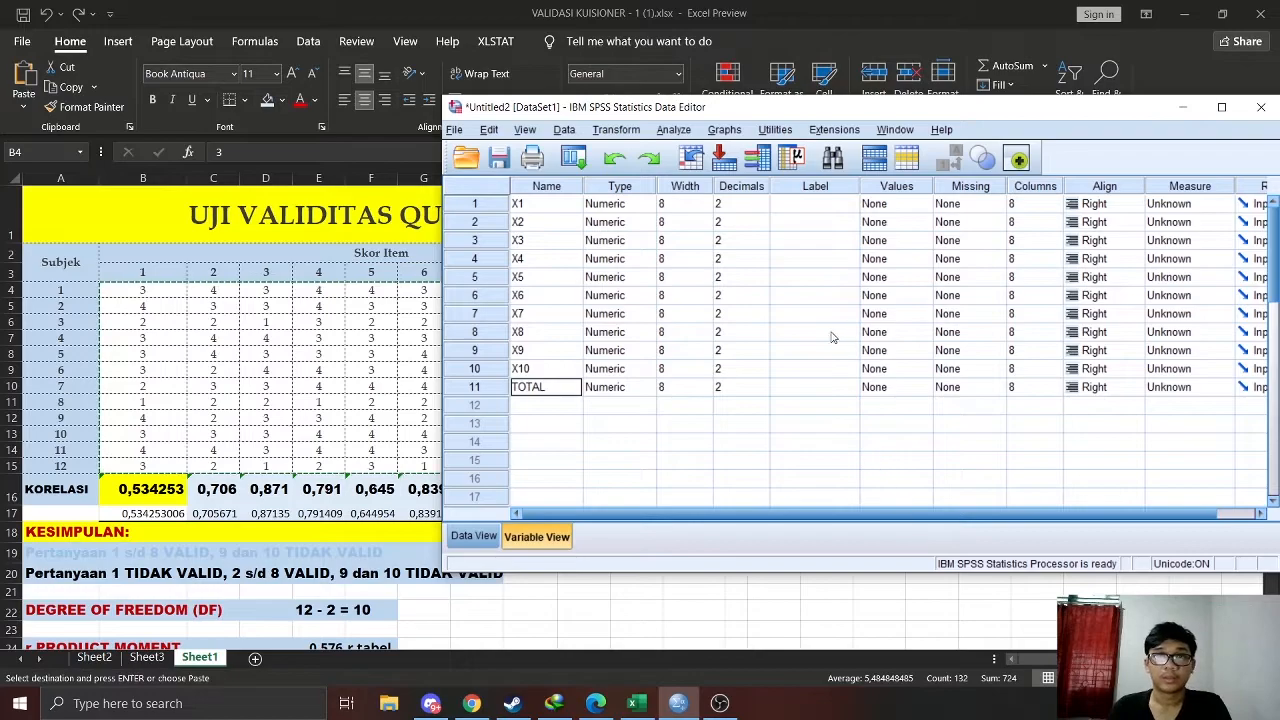
Set the decimals of all eleven variables, X1 to X10 and TOTAL, to 0
left_click(740, 195)
left_click(738, 204)
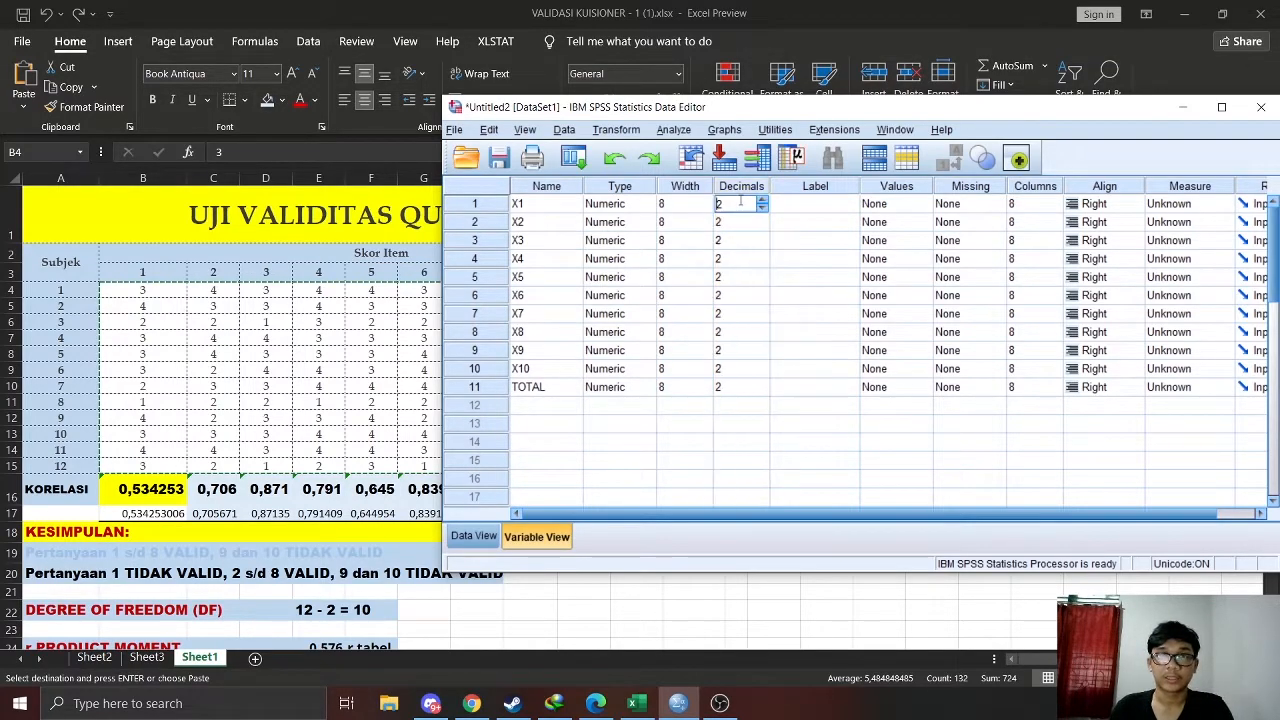
key("0")
key("Return")
key("0")
key("Return")
key("0")
key("Return")
key("0")
key("Return")
key("0")
key("Return")
key("0")
key("Return")
key("0")
key("Return")
key("0")
key("Return")
key("0")
key("Return")
key("0")
key("Return")
key("0")
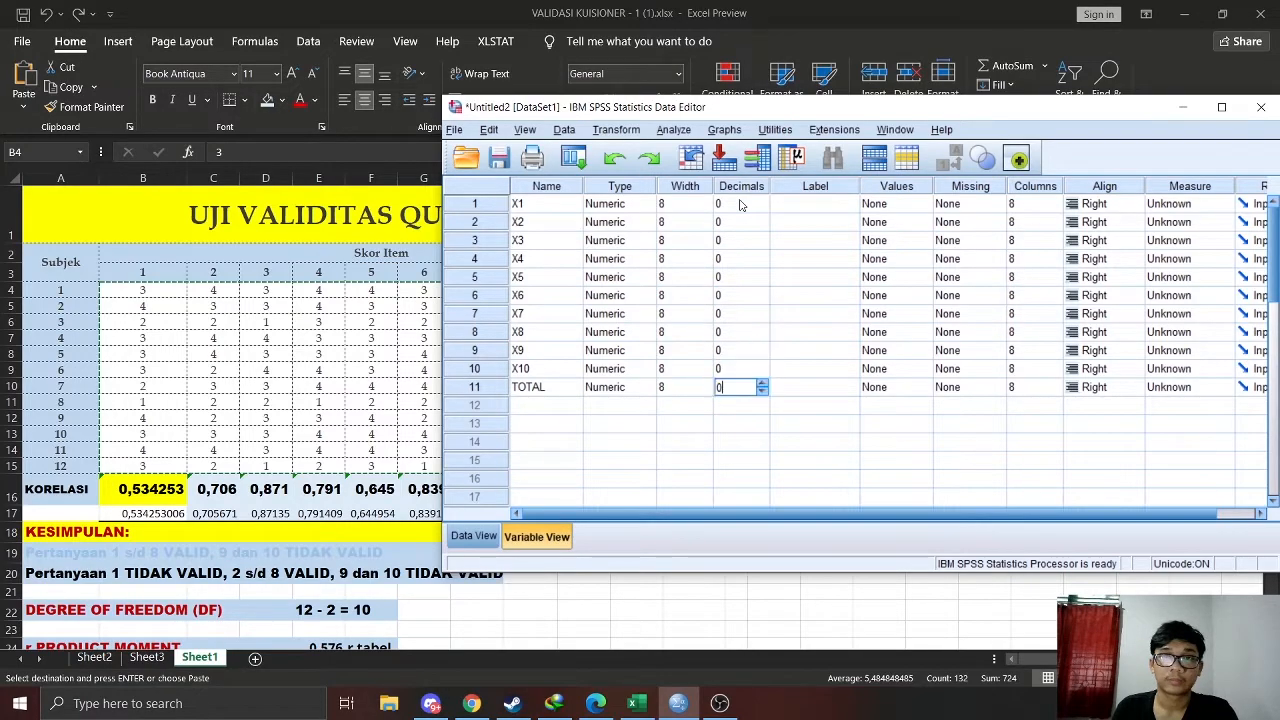
Set the width of all eleven variables, X1 to X10 and TOTAL, to 2
left_click(695, 204)
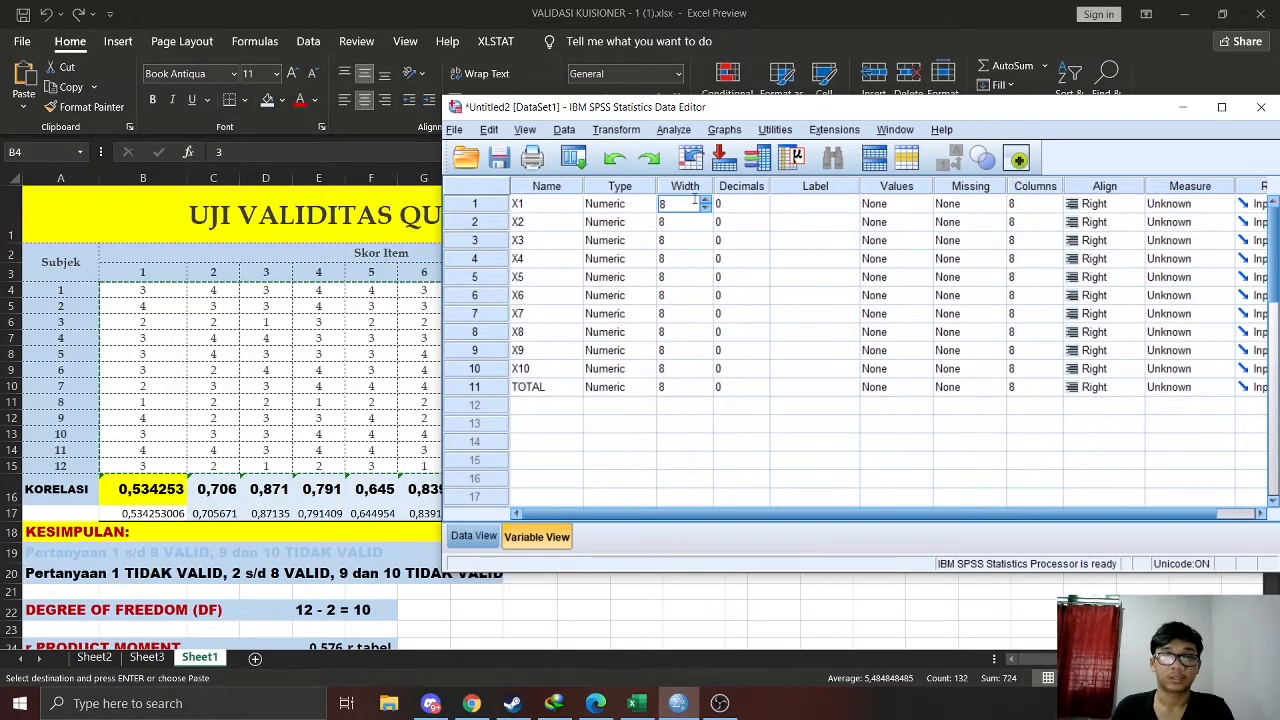
key("Return")
key("2")
key("Return")
key("2")
key("Return")
key("2")
key("Return")
key("2")
key("Return")
key("2")
key("Return")
key("2")
key("Return")
key("2")
key("Return")
key("2")
key("Return")
key("2")
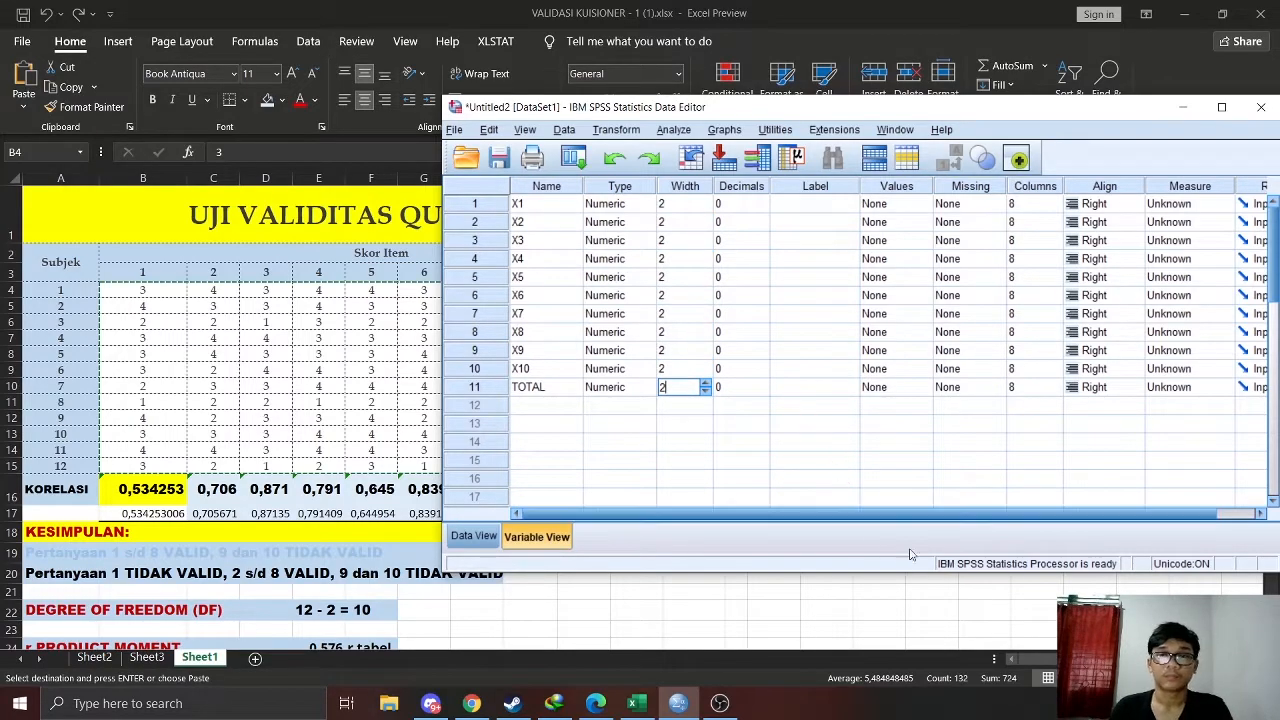
Set the measurement level of all eleven variables to Scale
scroll(1099, 423, "right", 1)
left_click_drag(1040, 115, 905, 118)
left_click(1020, 207)
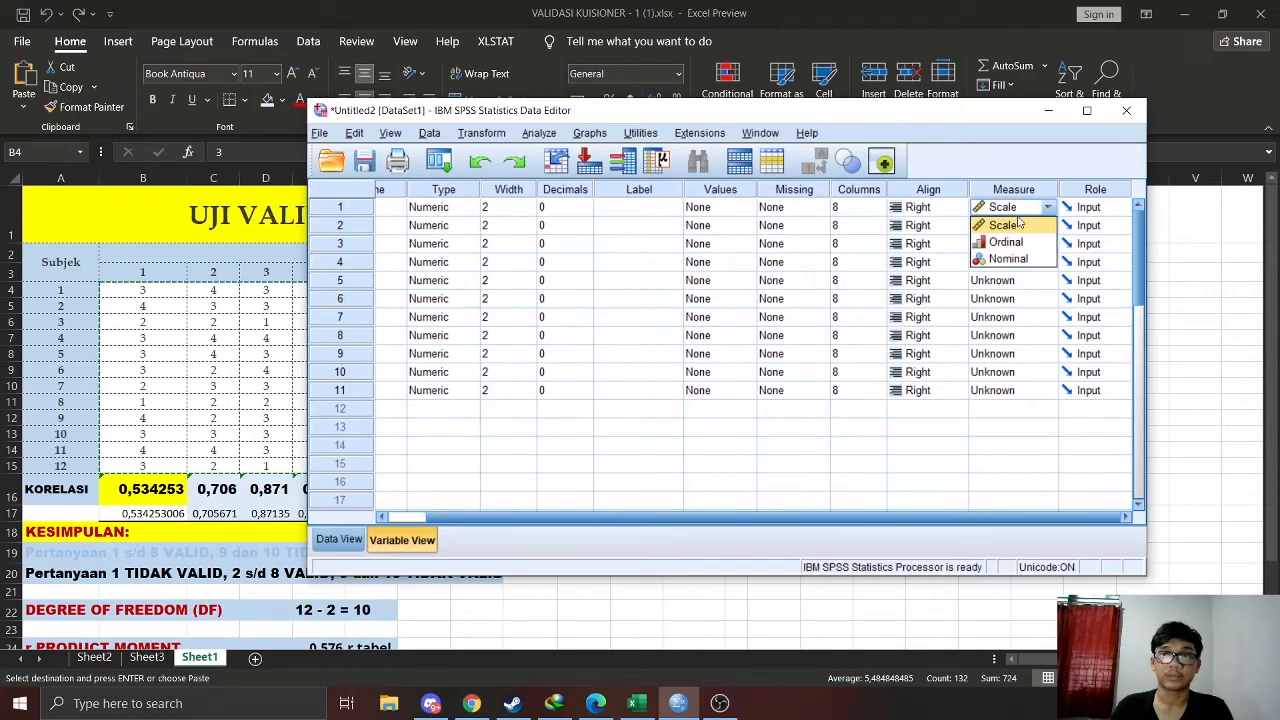
left_click(1019, 225)
key("Return")
key("Return")
key("Return")
key("Return")
key("Return")
key("Return")
key("Return")
key("Return")
key("Return")
key("Return")
key("Return")
key("Return")
key("Return")
key("Return")
key("Return")
key("Return")
key("Return")
key("Return")
key("Return")
key("Return")
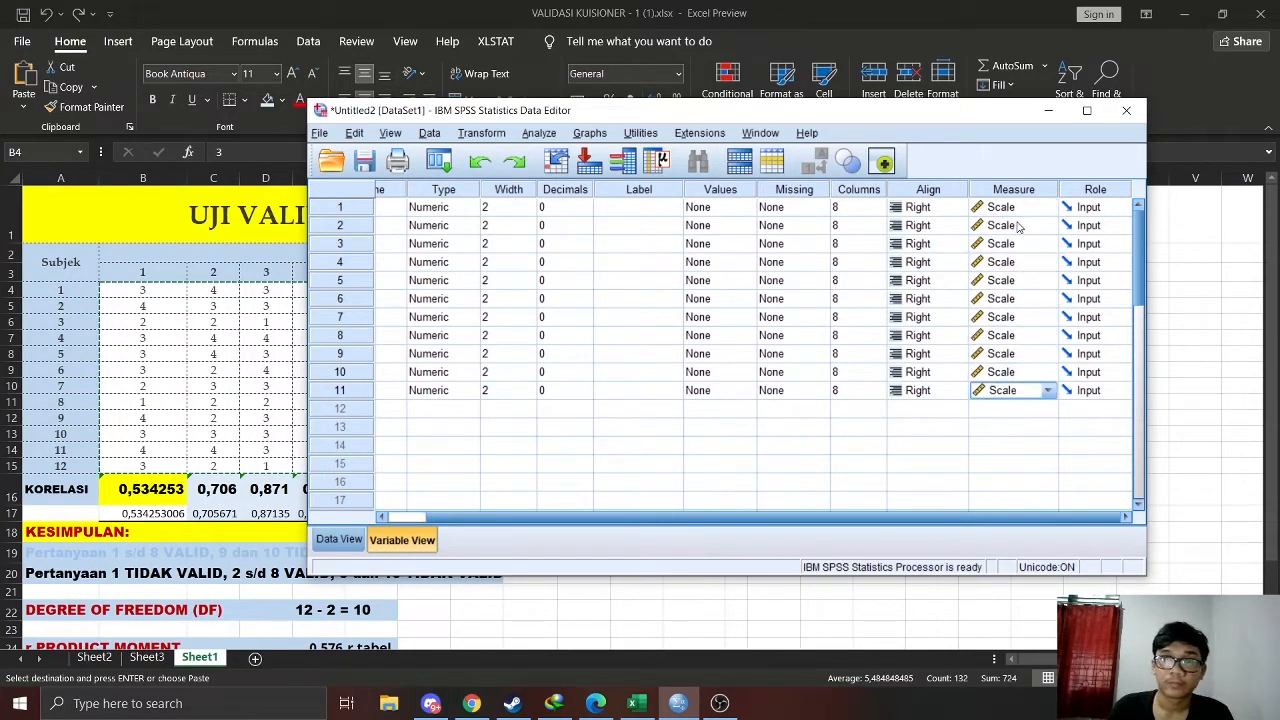
Set up a bivariate correlation analysis that includes all eleven variables, X1 to X10 and TOTAL
left_click_drag(683, 516, 554, 530)
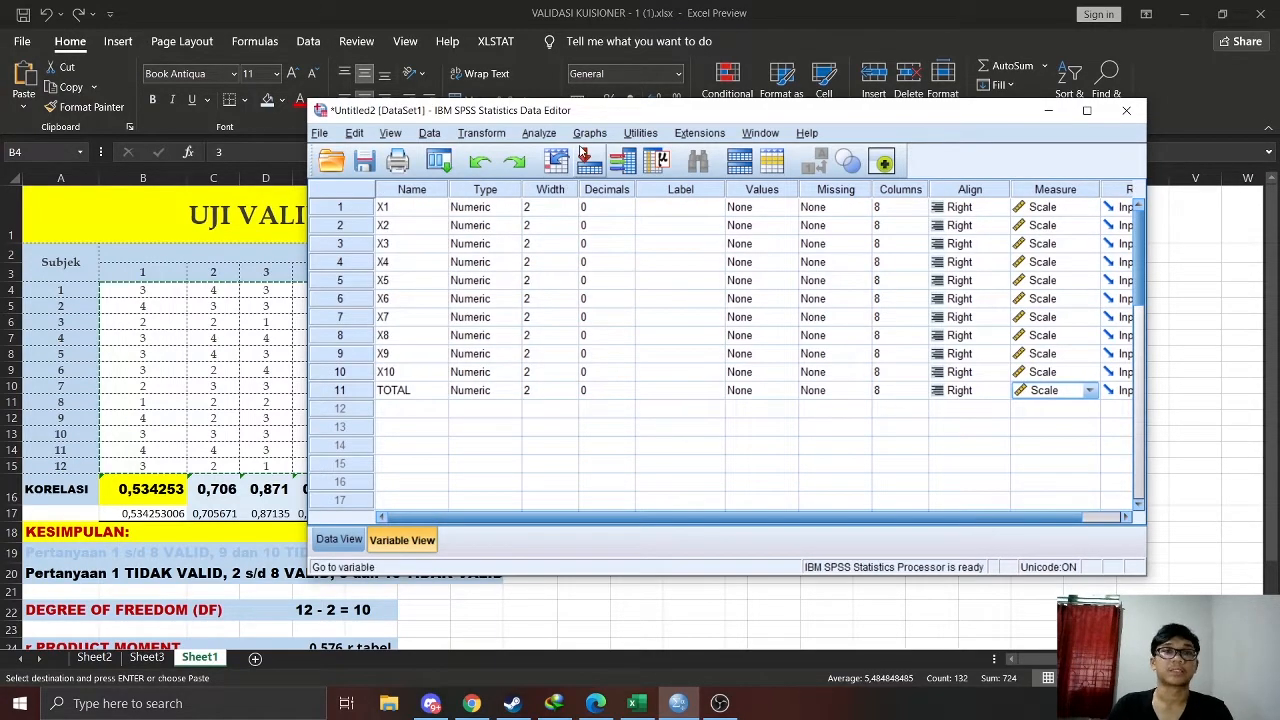
left_click_drag(567, 112, 615, 105)
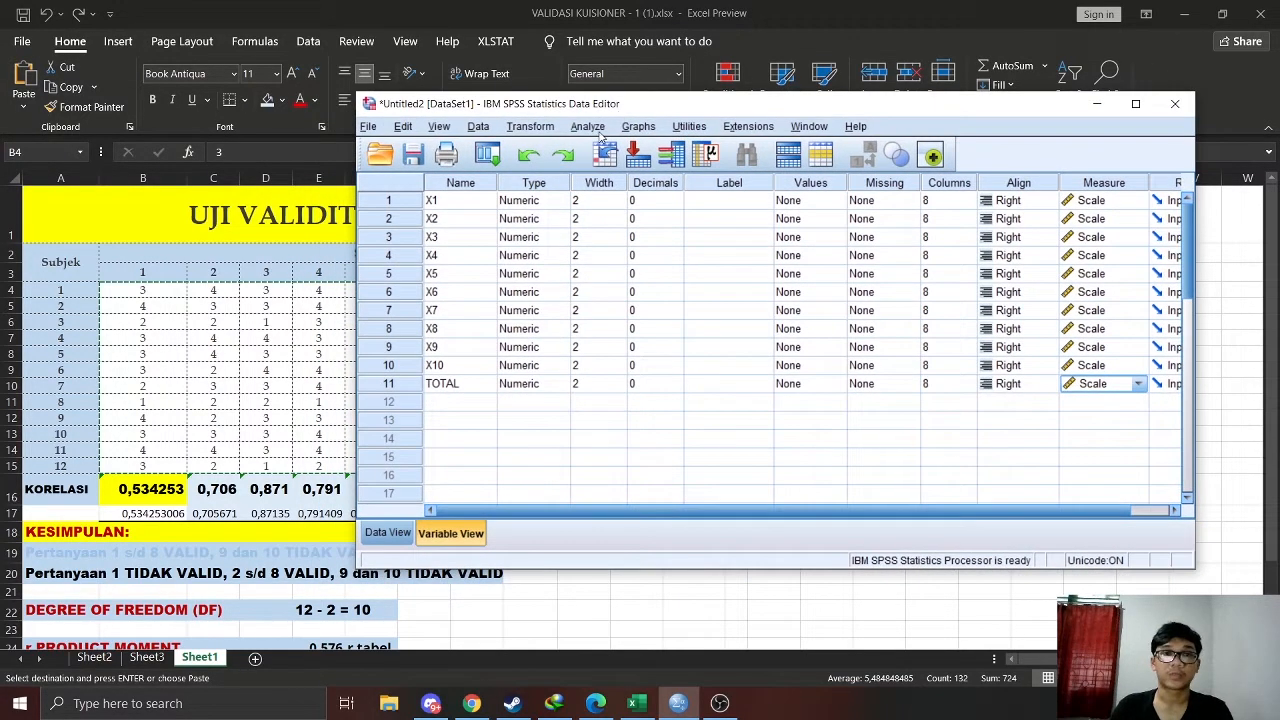
left_click(592, 128)
mouse_move(676, 301)
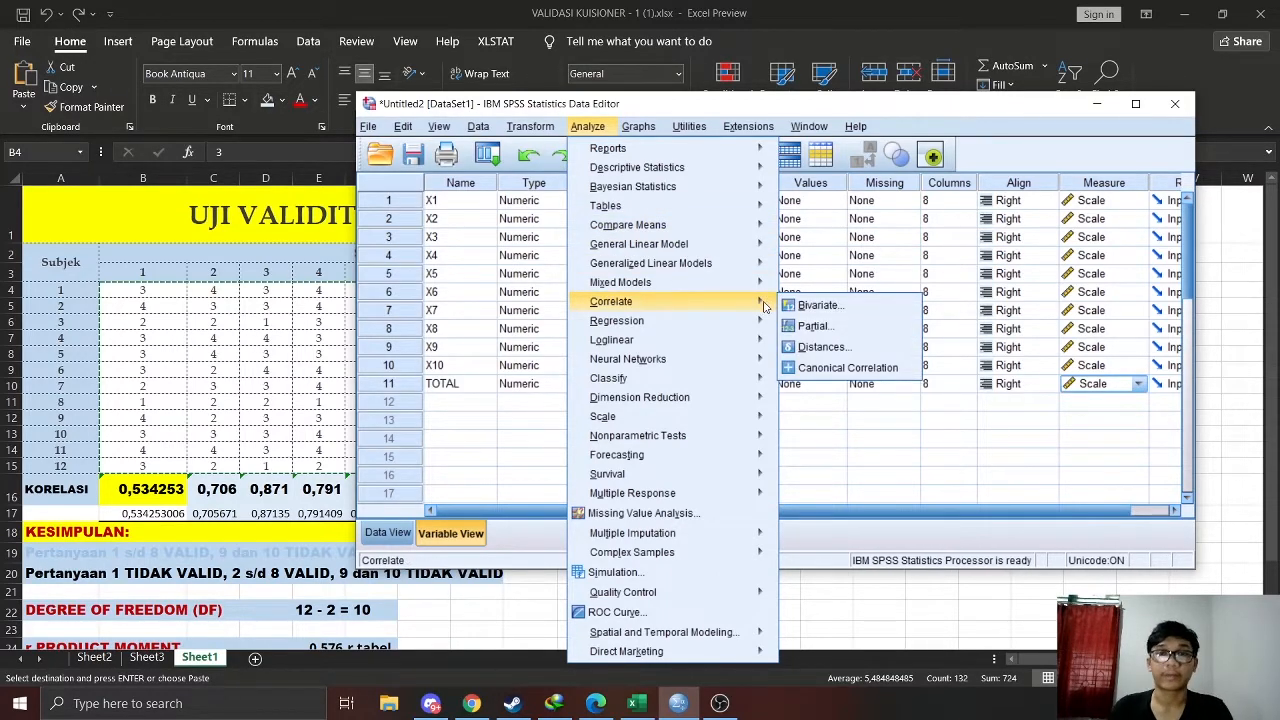
left_click(817, 305)
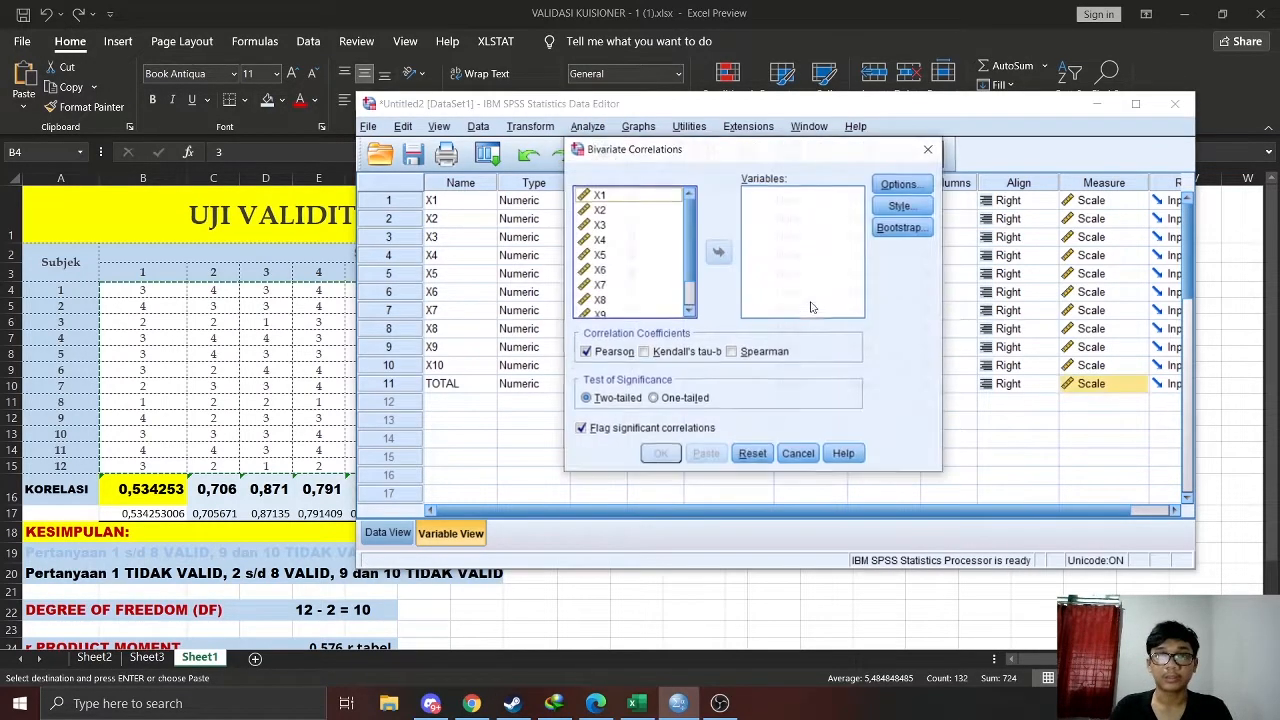
left_click(628, 196)
scroll(631, 265, "down", 2)
left_click(636, 311, "shift")
scroll(643, 250, "up", 2)
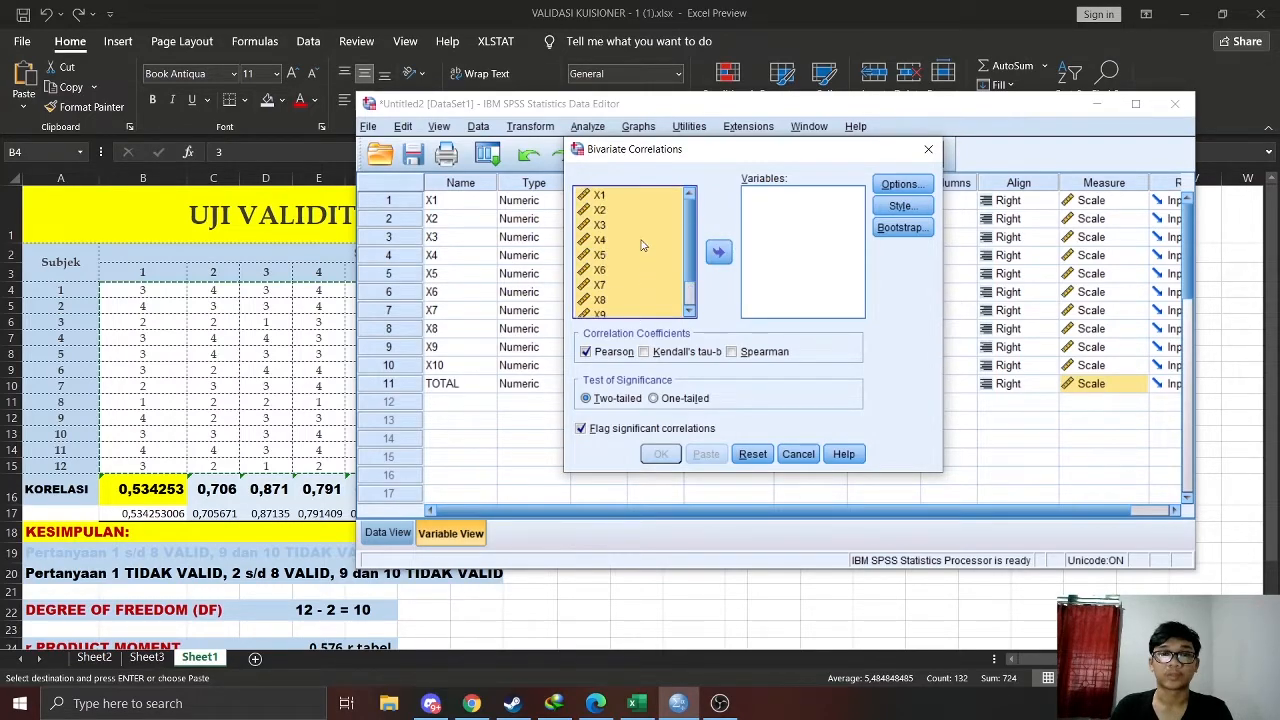
left_click(720, 253)
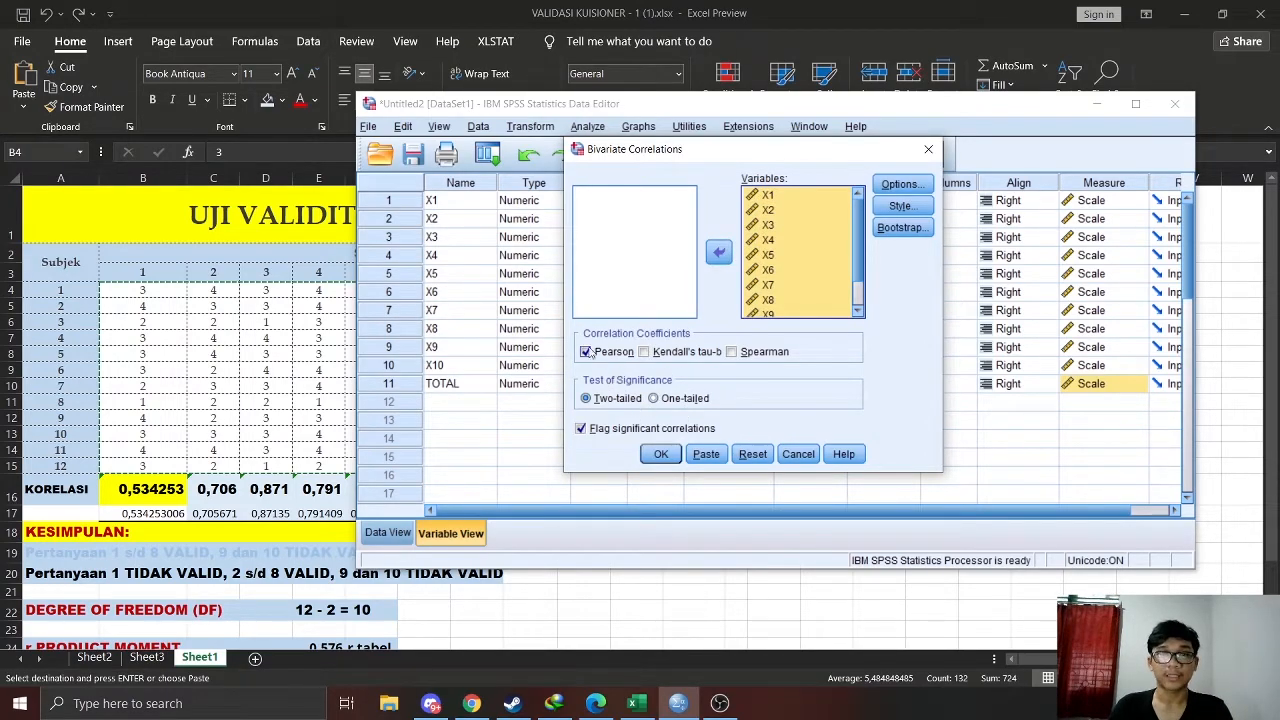
Accept the options with cases excluded pairwise and run the two-tailed Pearson correlation with significant correlations flagged
left_click(900, 184)
left_click_drag(770, 225, 711, 260)
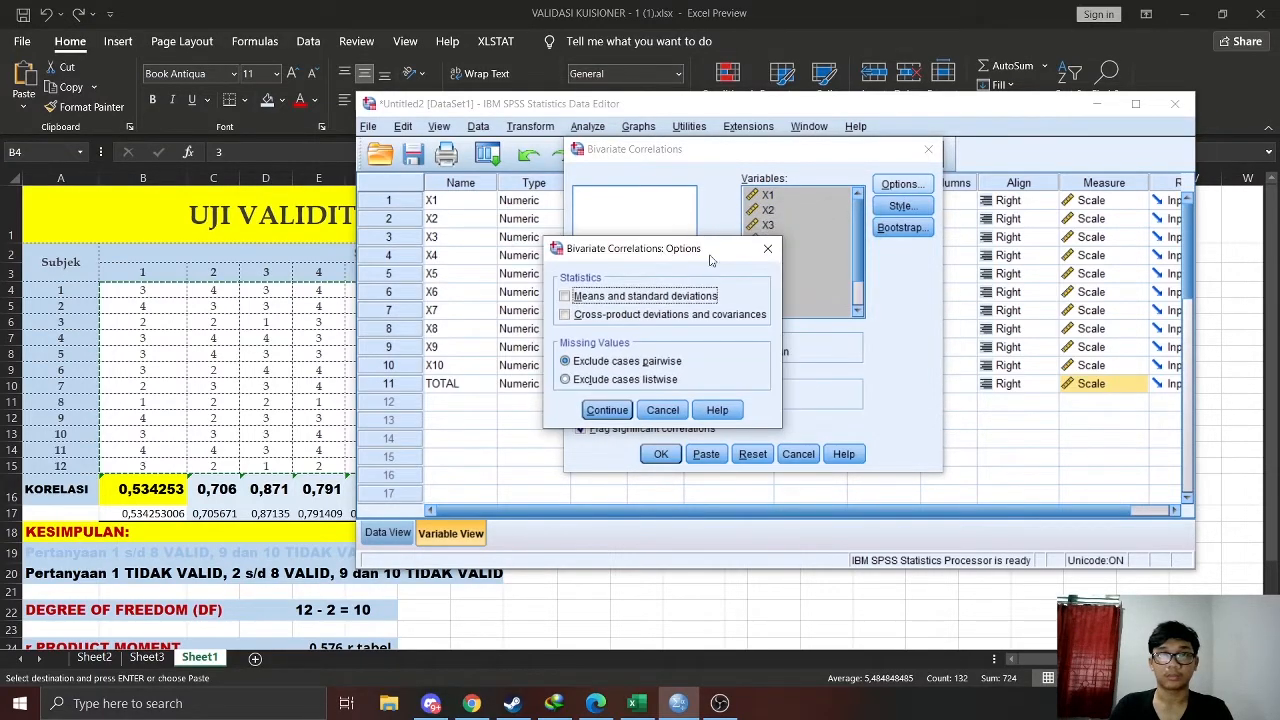
left_click(624, 412)
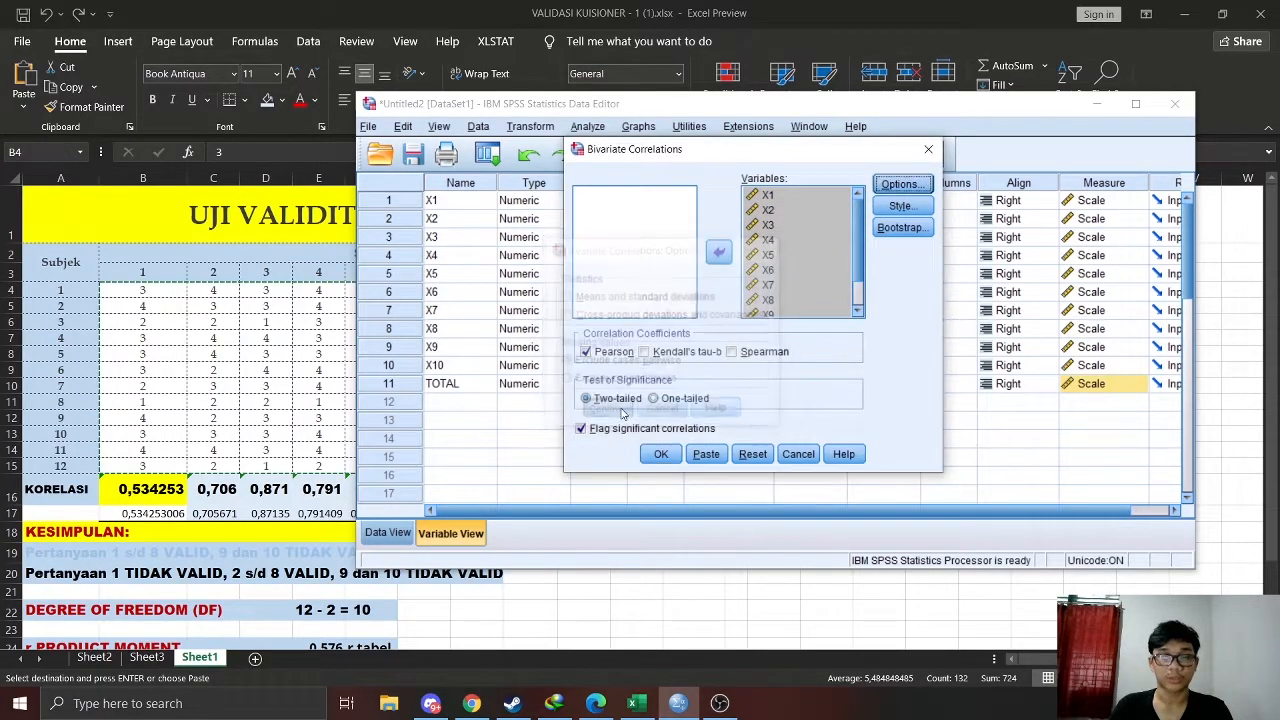
left_click(664, 456)
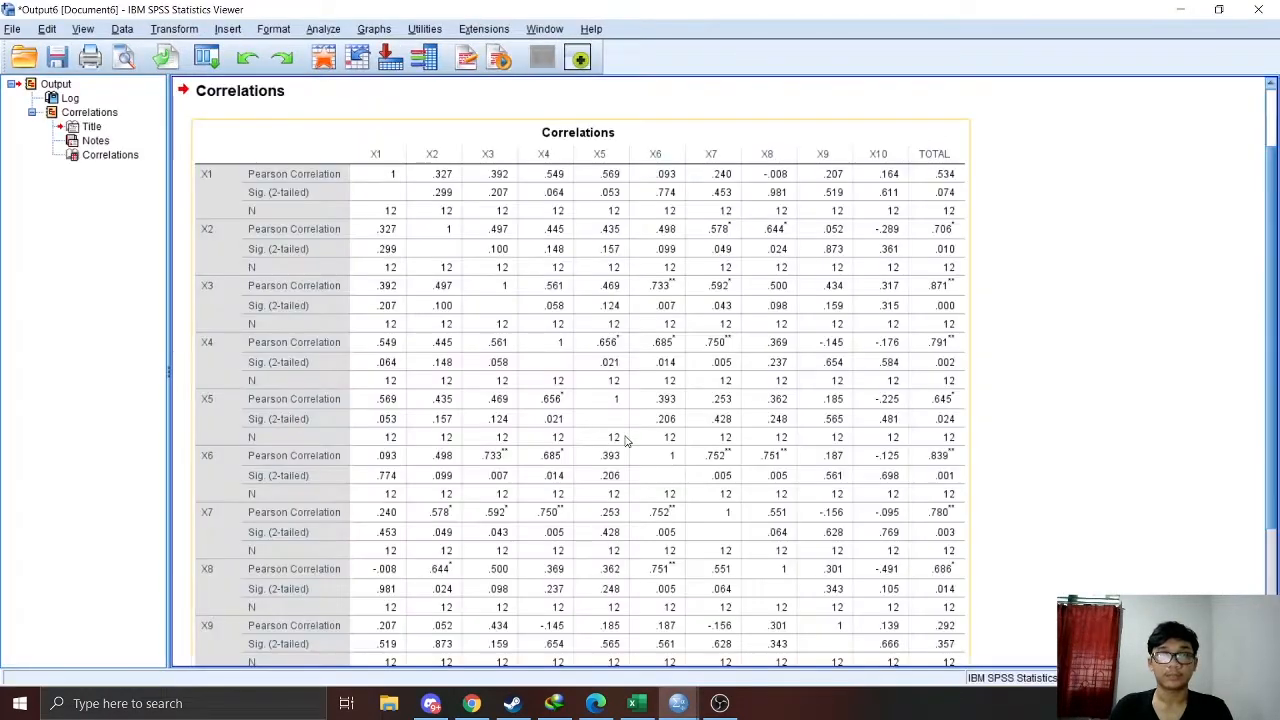
Review the Correlations table in the output down to the TOTAL row and copy the whole table
scroll(600, 398, "down", 4)
scroll(618, 380, "up", 6)
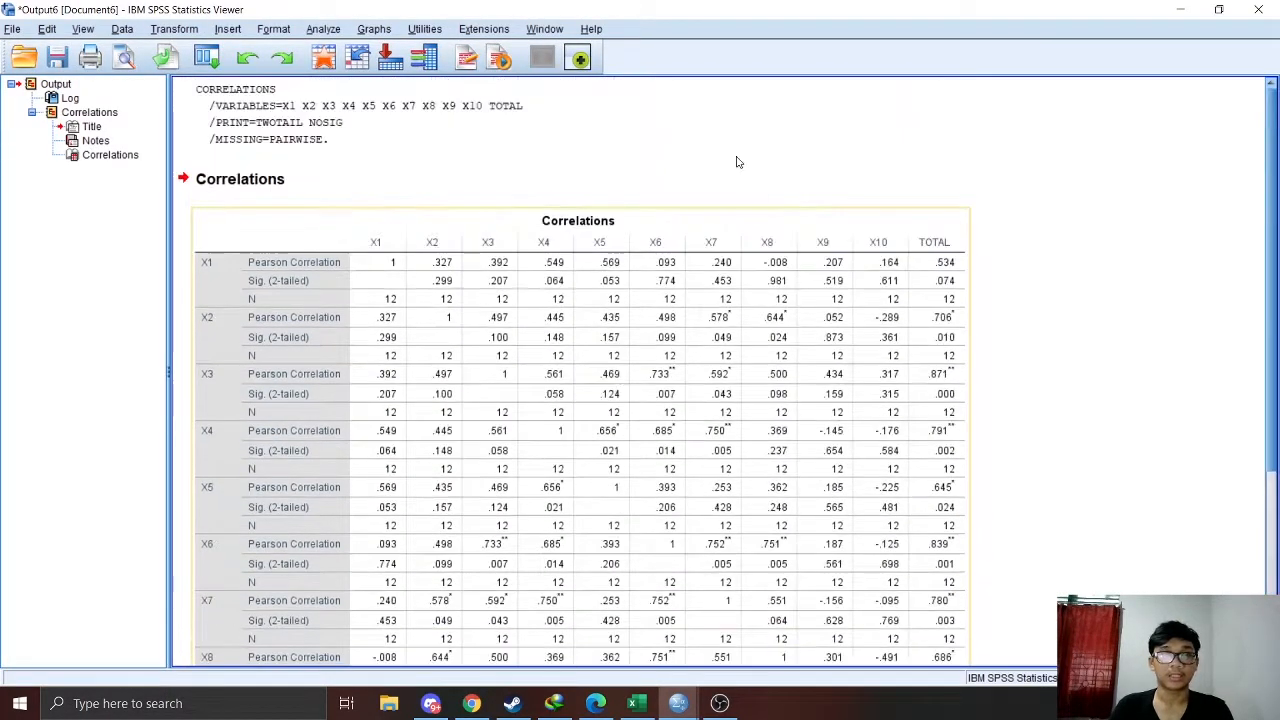
scroll(398, 458, "down", 6)
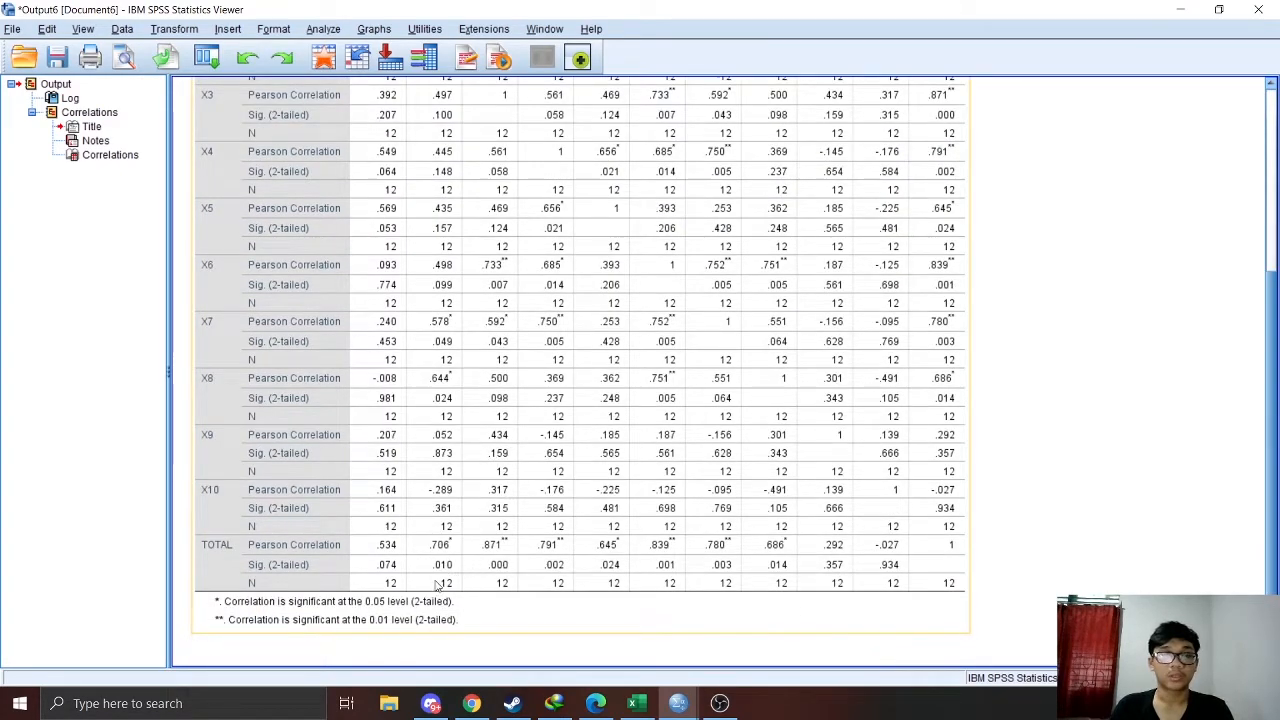
scroll(358, 590, "up", 3)
scroll(358, 590, "down", 3)
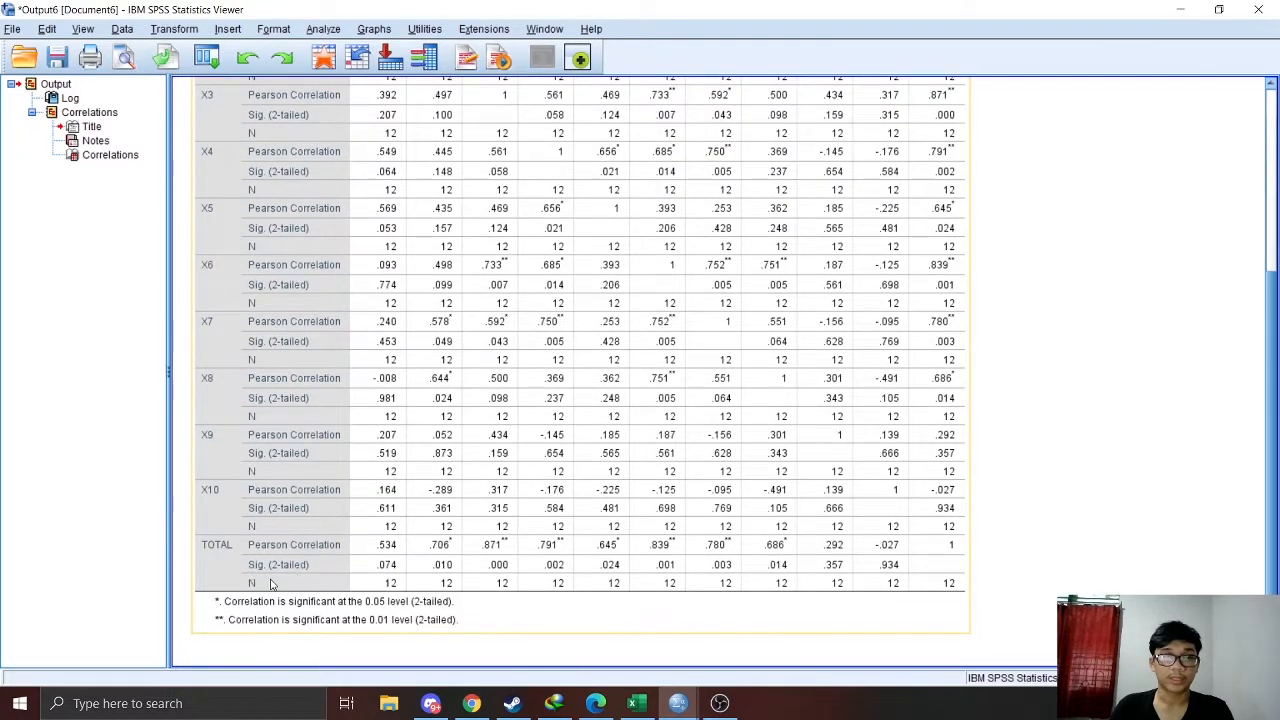
left_click(378, 560)
scroll(378, 560, "up", 3)
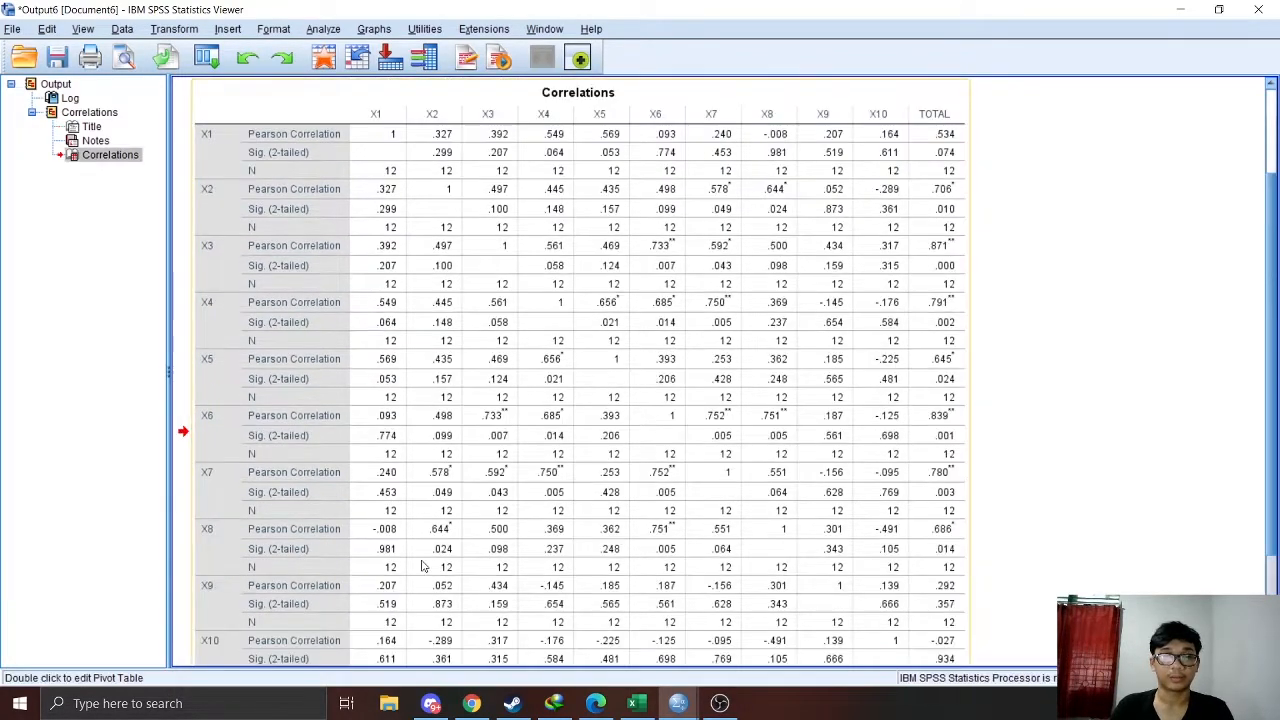
scroll(376, 397, "down", 3)
right_click(399, 396)
left_click(450, 427)
Open Word, create a blank document and paste the copied Correlations table into it
left_click(130, 703)
type("Word")
key("Return")
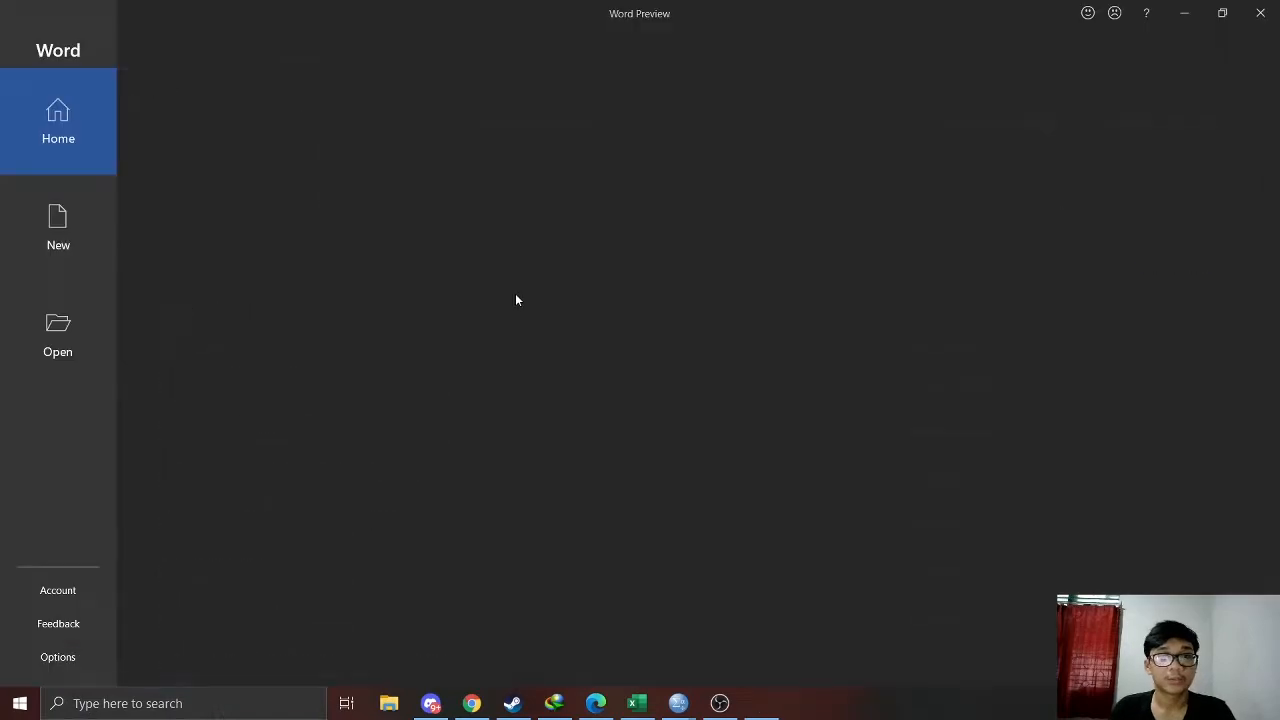
left_click(265, 203)
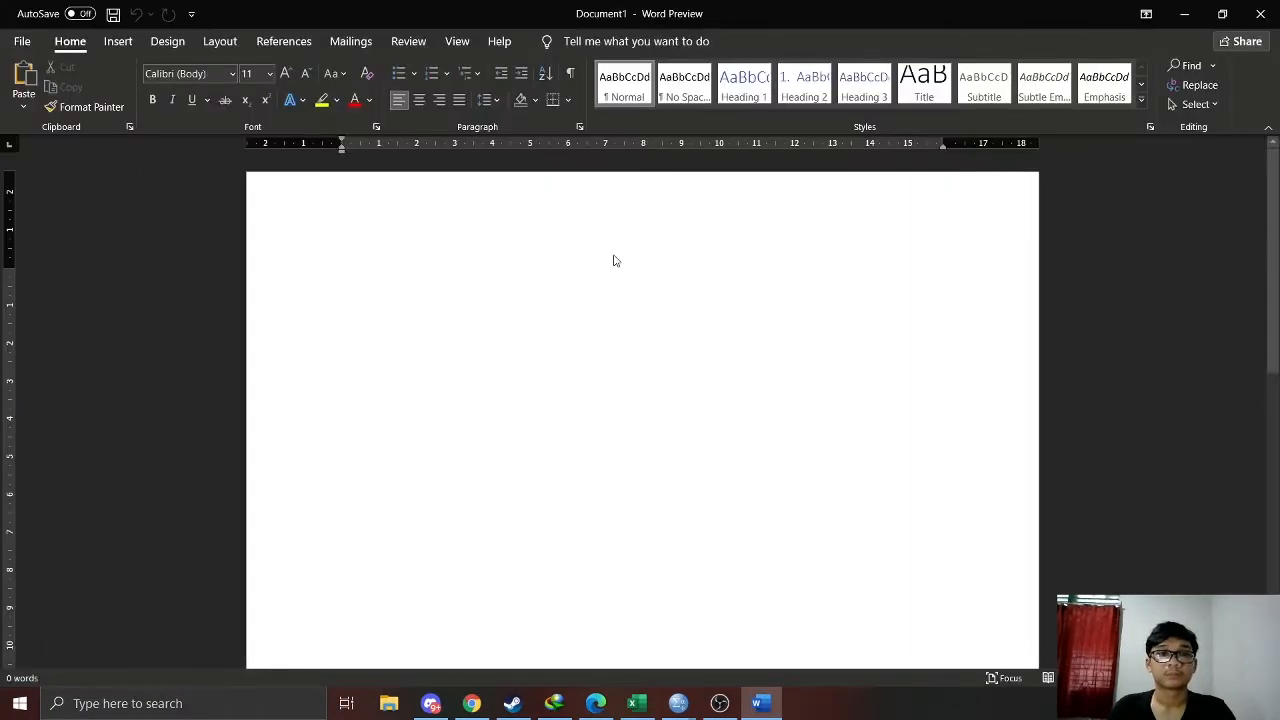
key("ctrl+v")
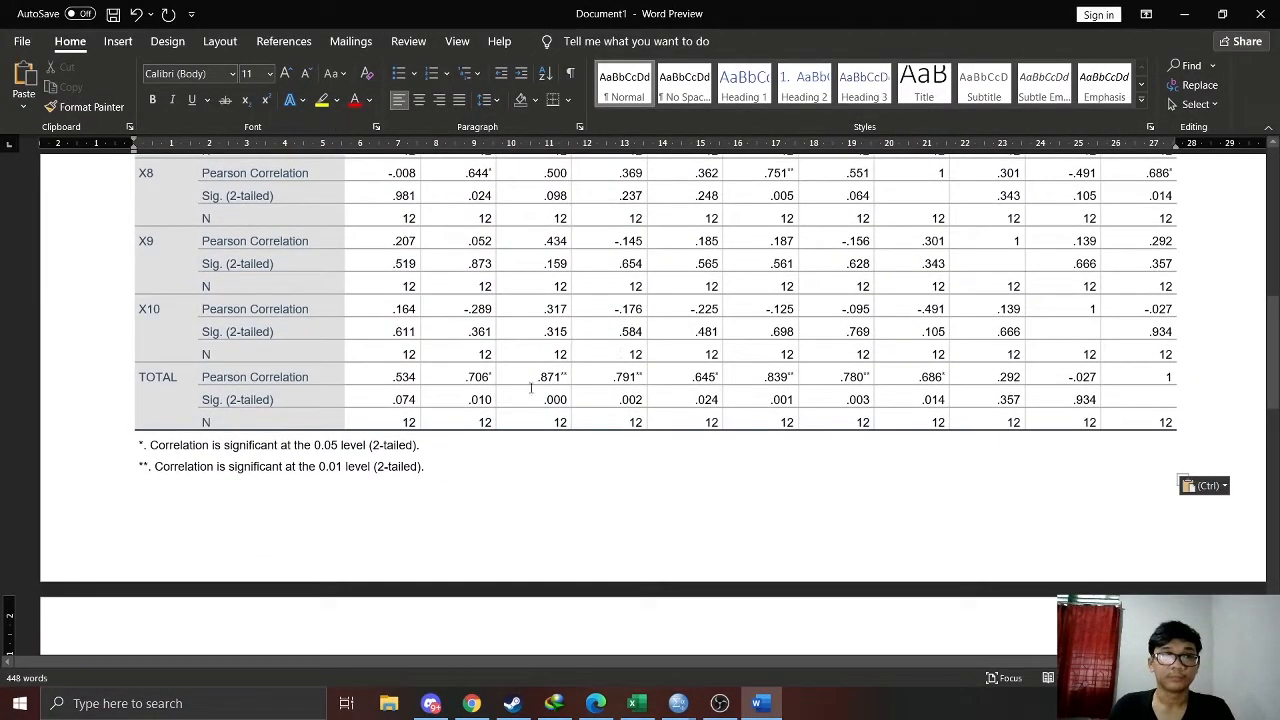
Examine the Sig. (2-tailed) values in the TOTAL row of the pasted table
left_click_drag(389, 400, 1085, 400)
scroll(640, 490, "up", 2)
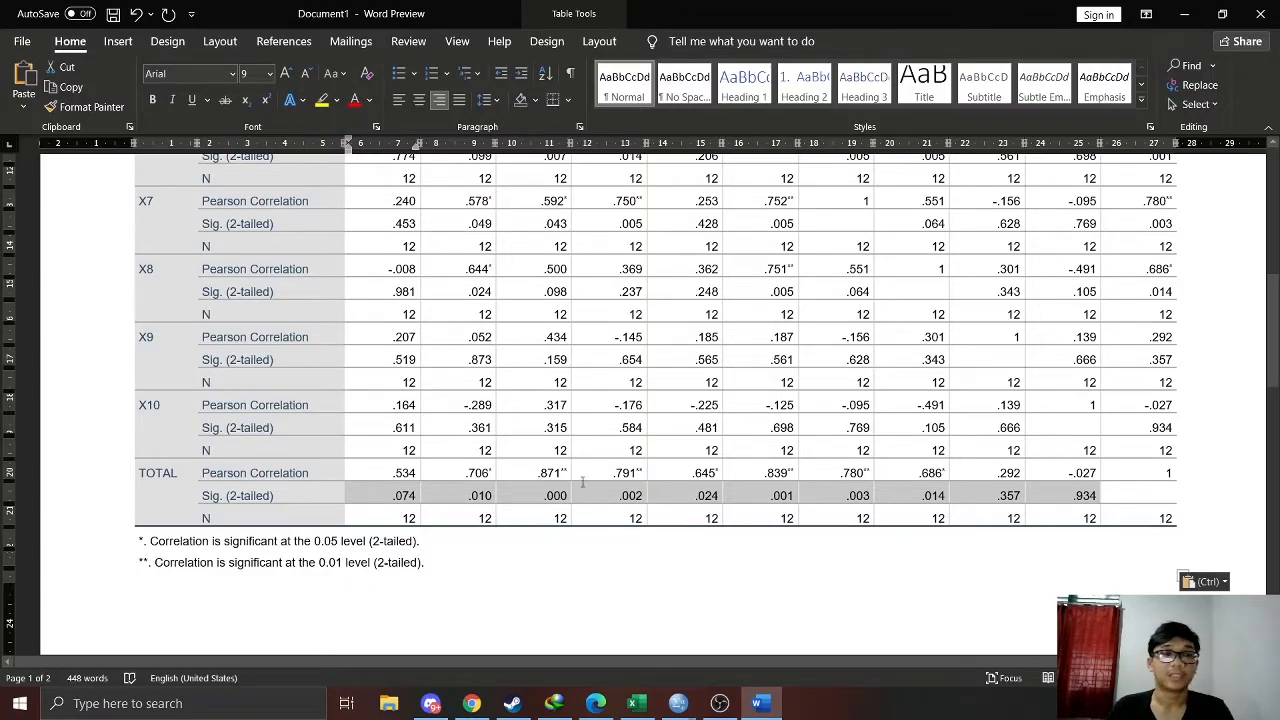
left_click(584, 476)
Switch to the Excel workbook and review the Pearson and 2-Tailed significance criteria in rows 28 to 30
left_click(637, 704)
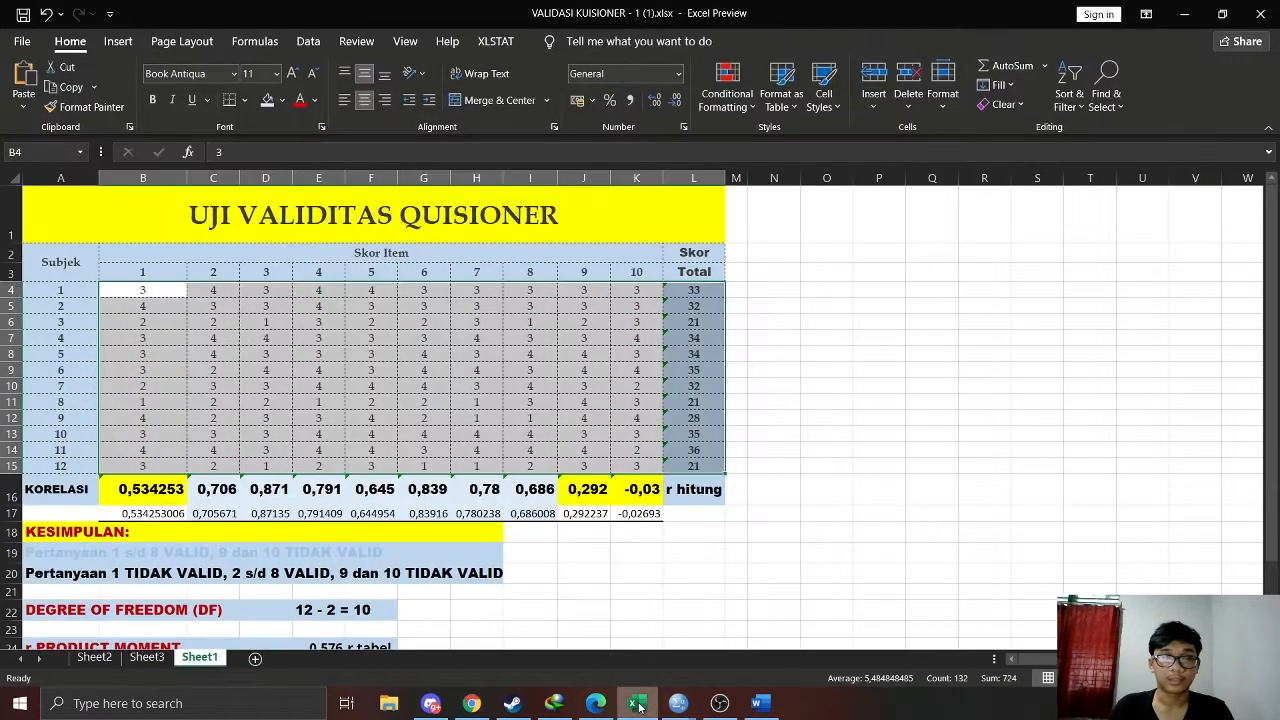
scroll(449, 497, "down", 5)
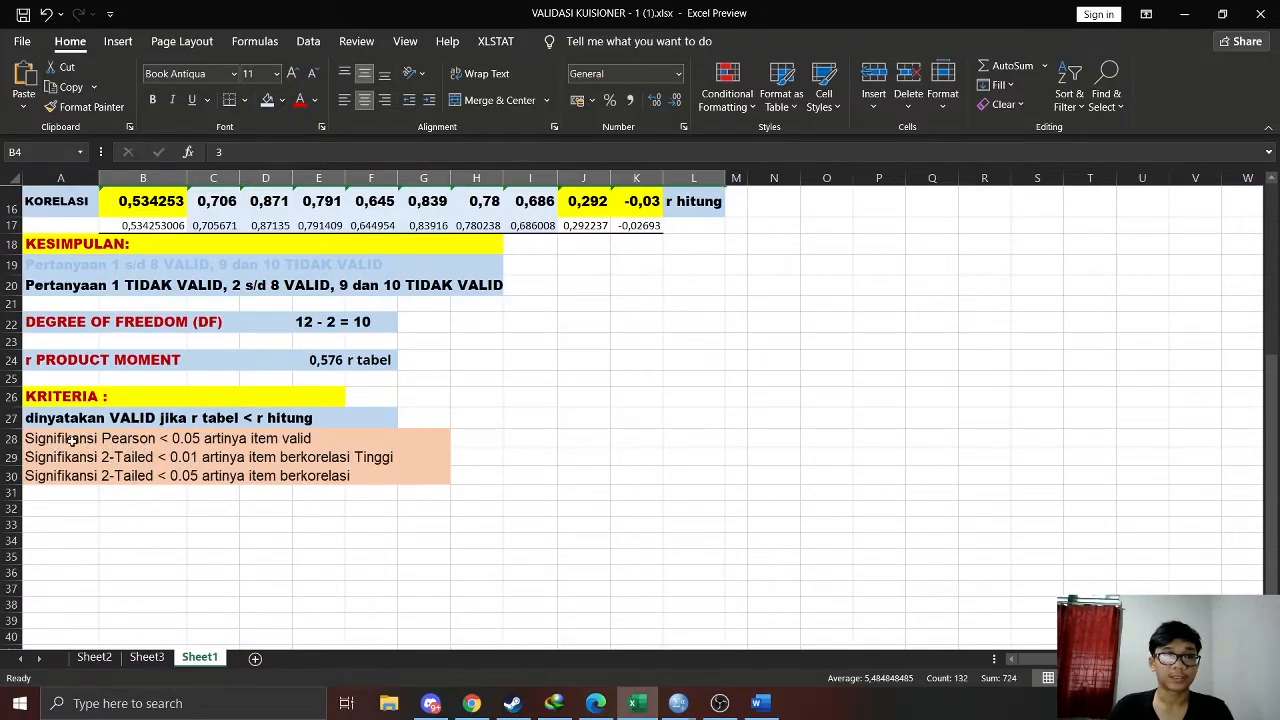
left_click(116, 443)
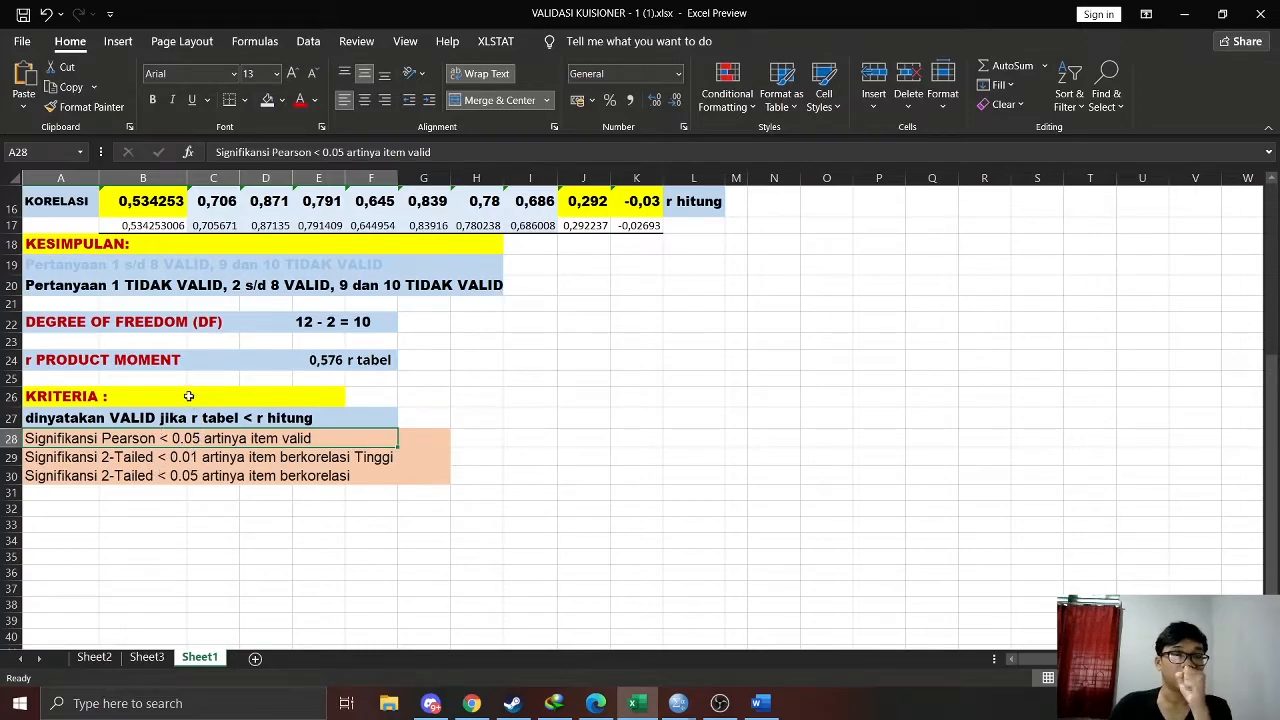
left_click(108, 472)
left_click(106, 458)
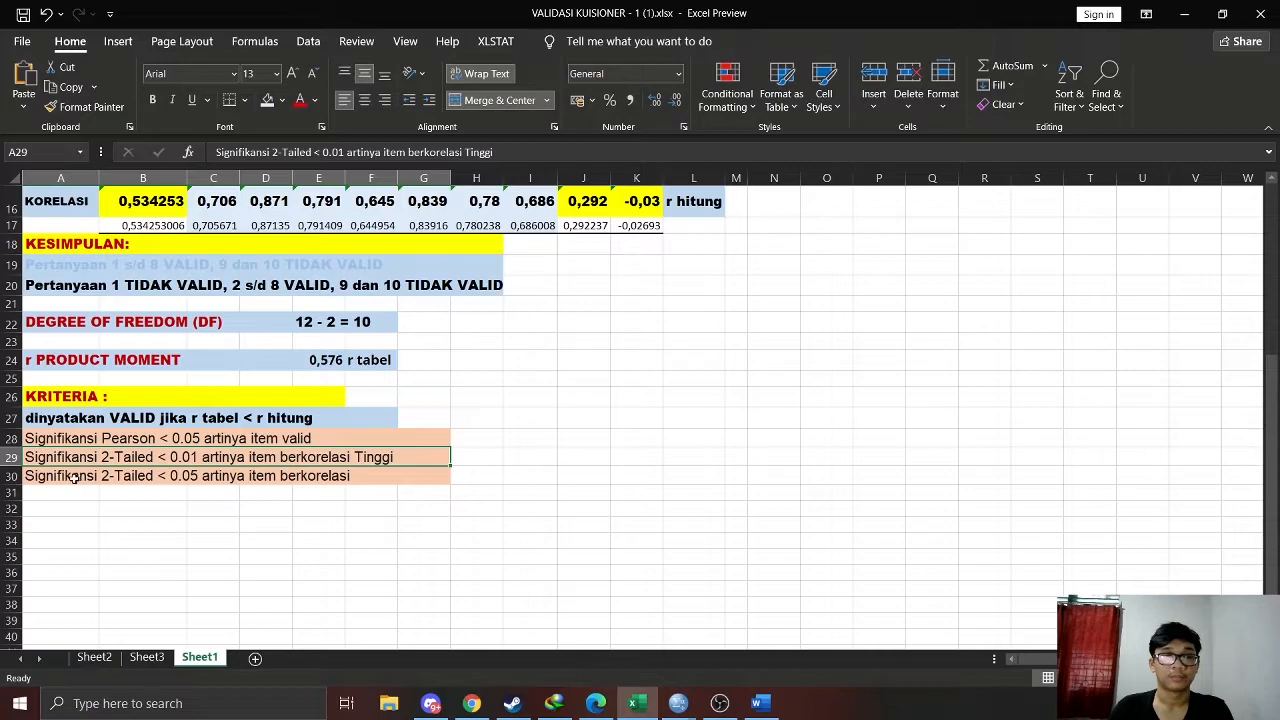
left_click(130, 477)
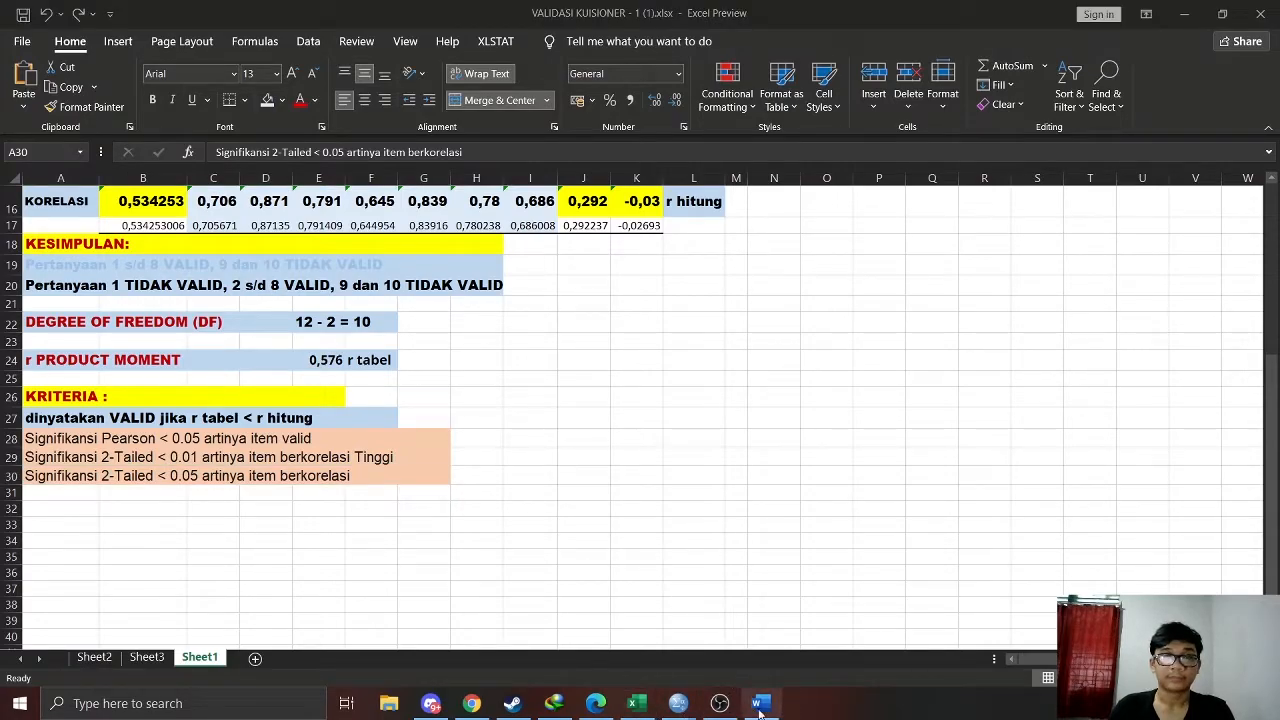
Switch back to Word and inspect item X1's significance and Pearson correlation in the TOTAL row
left_click(760, 704)
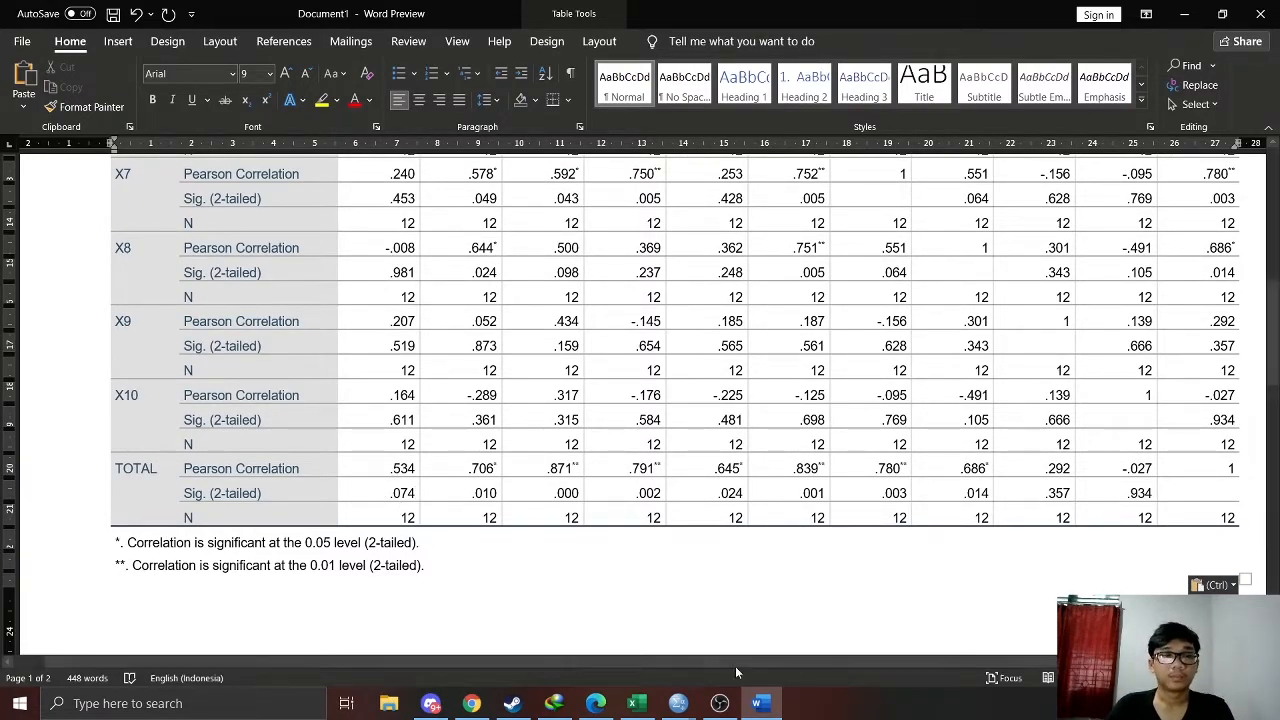
left_click(762, 706)
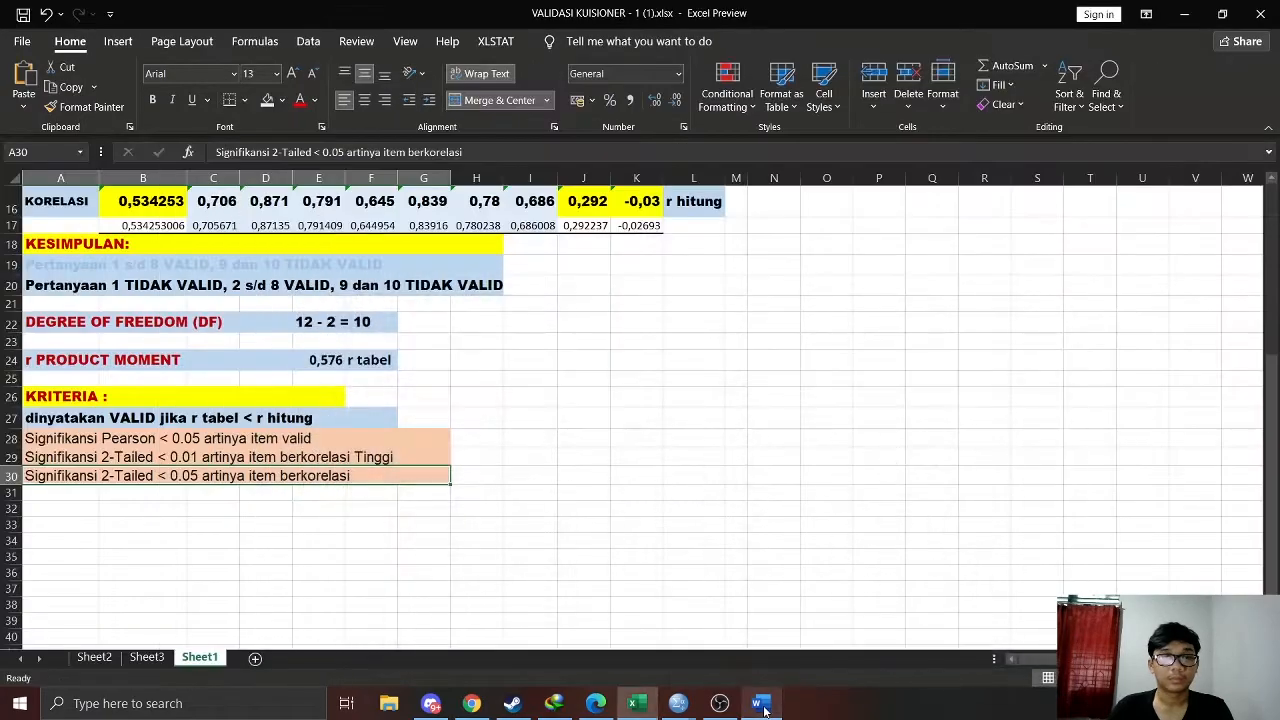
left_click(762, 706)
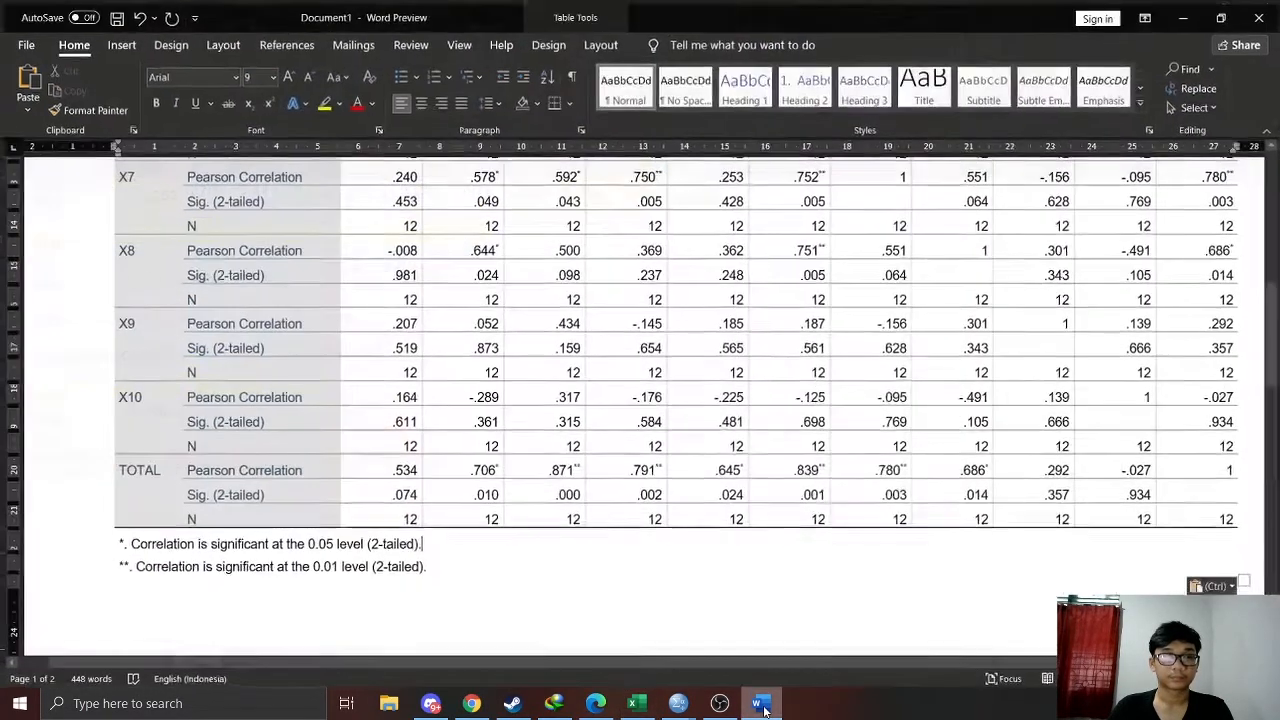
left_click(762, 706)
left_click(762, 706)
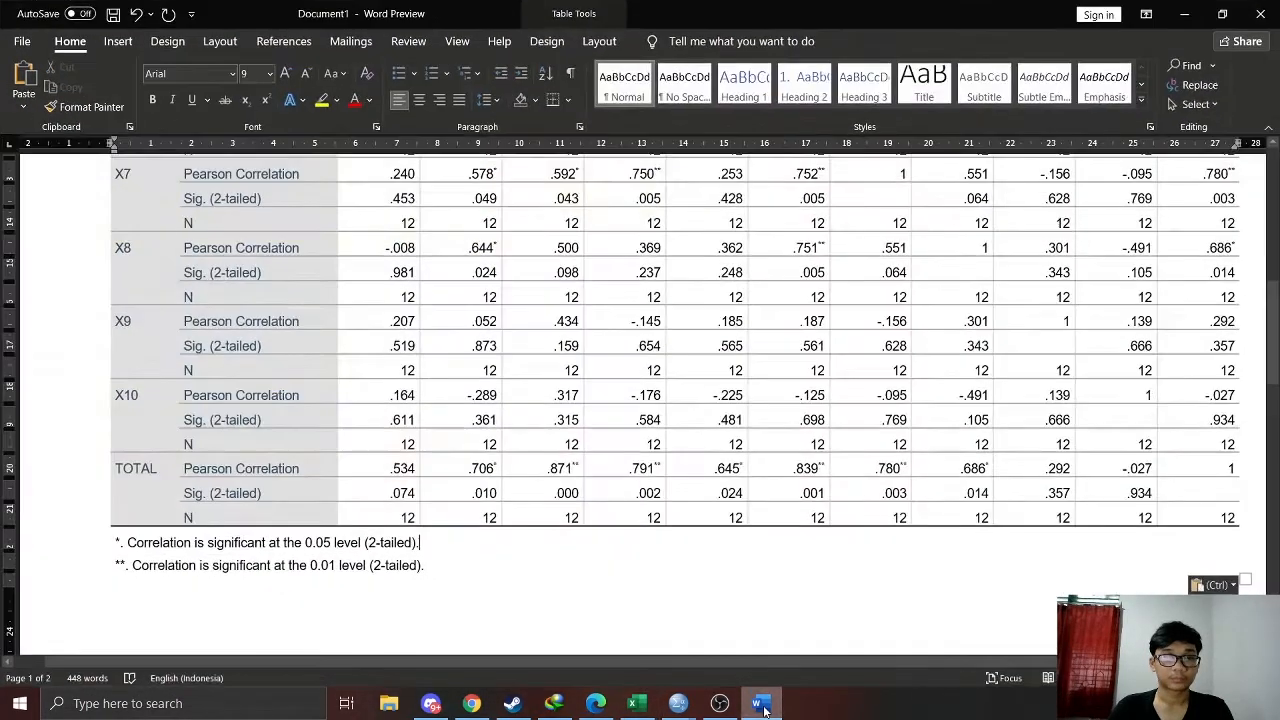
scroll(413, 521, "up", 1)
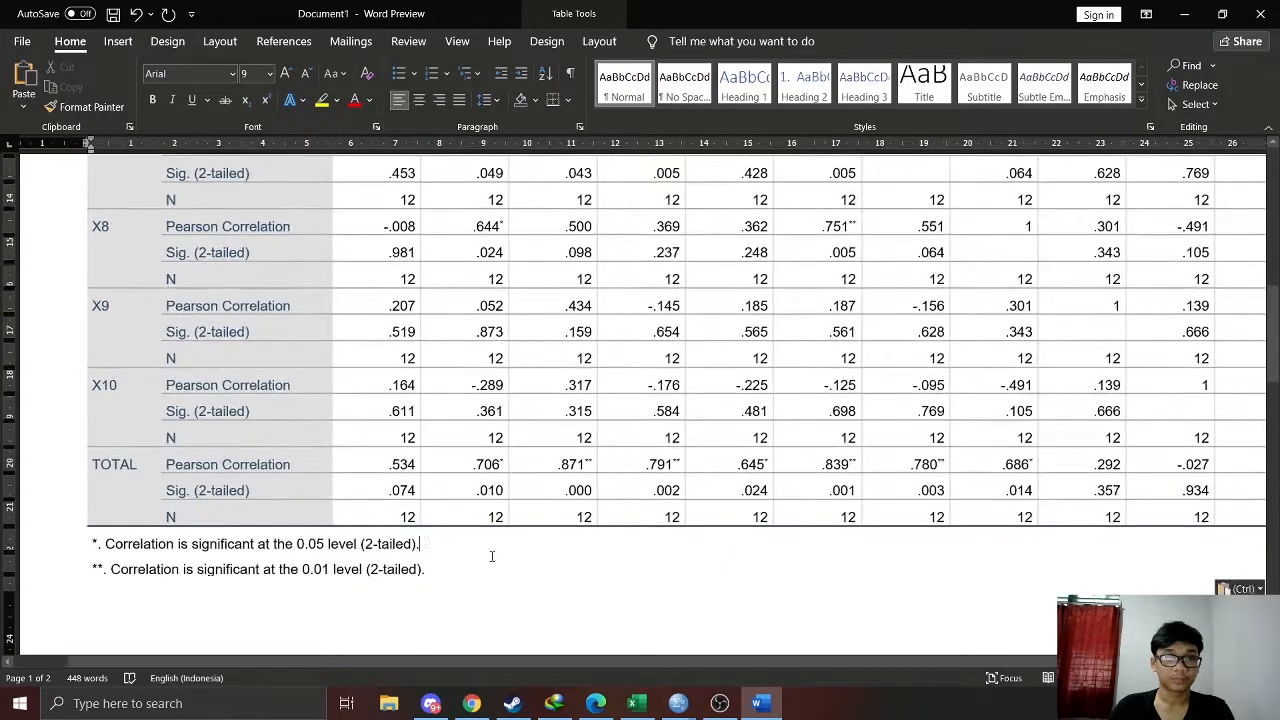
left_click(388, 490)
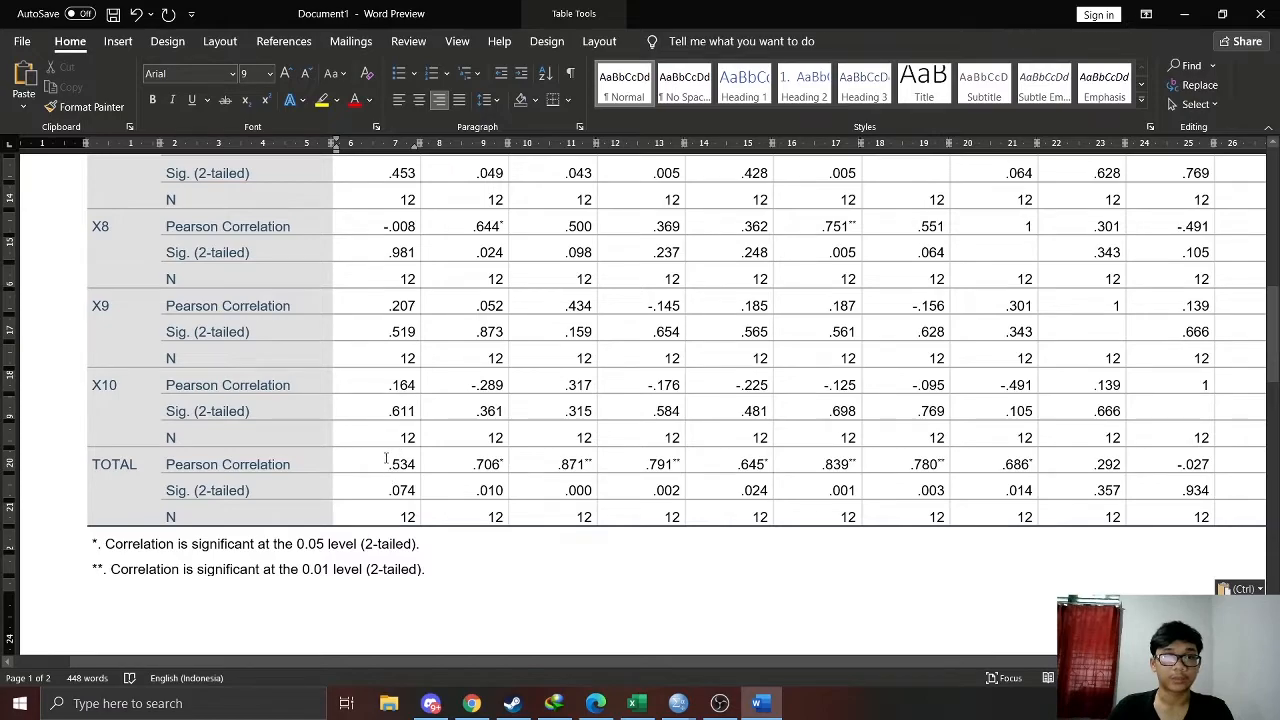
left_click_drag(389, 465, 416, 470)
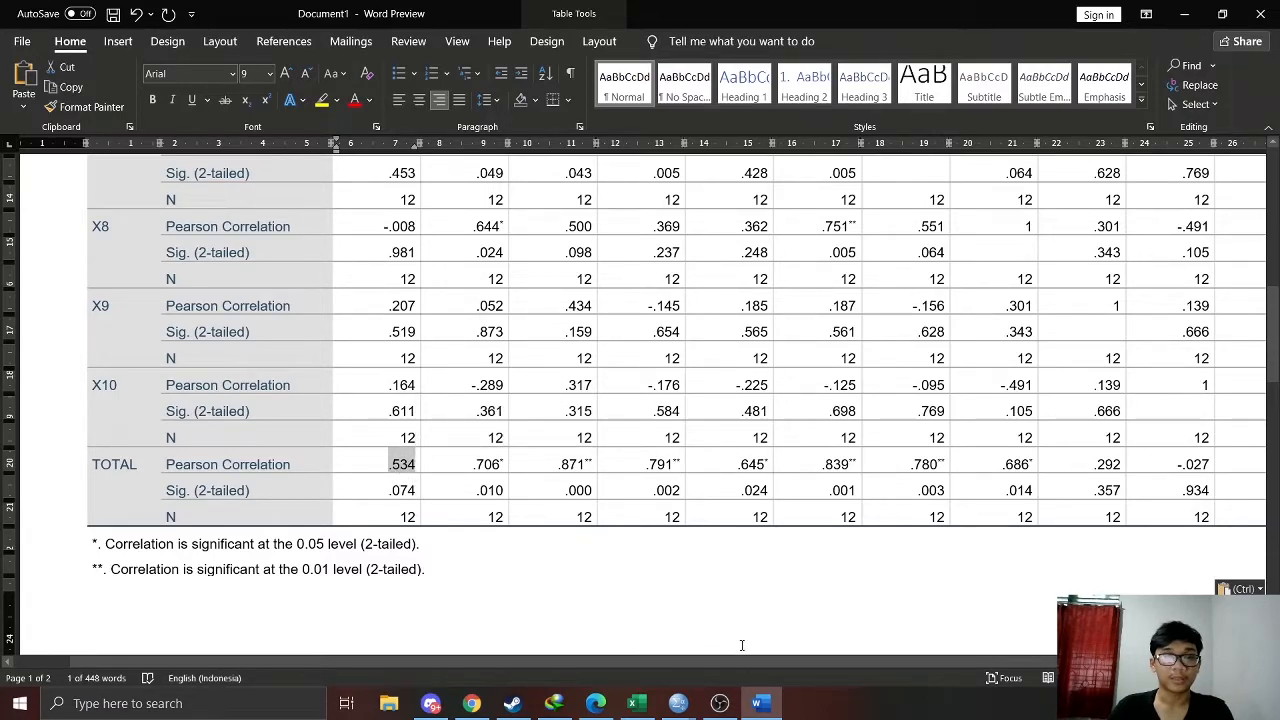
Check the criteria in Excel again and compare them with X1's Pearson correlation and significance in Word's Correlations table
key("alt+Tab")
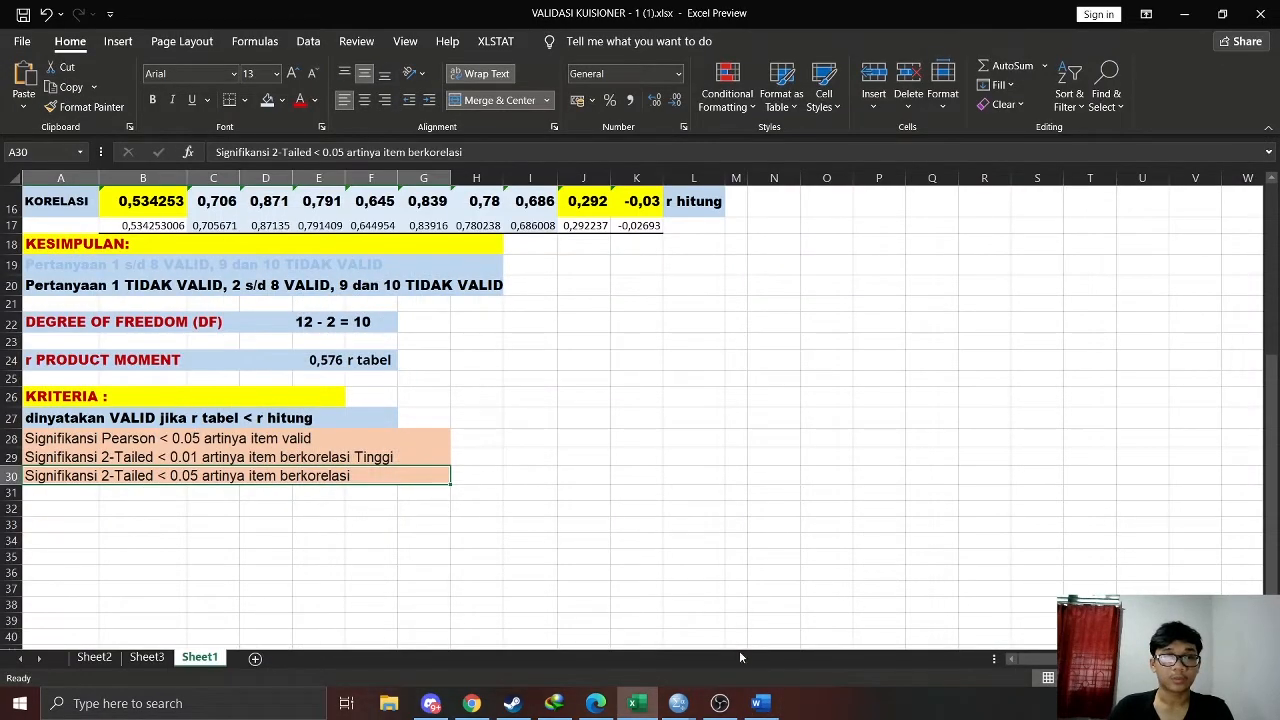
left_click(757, 703)
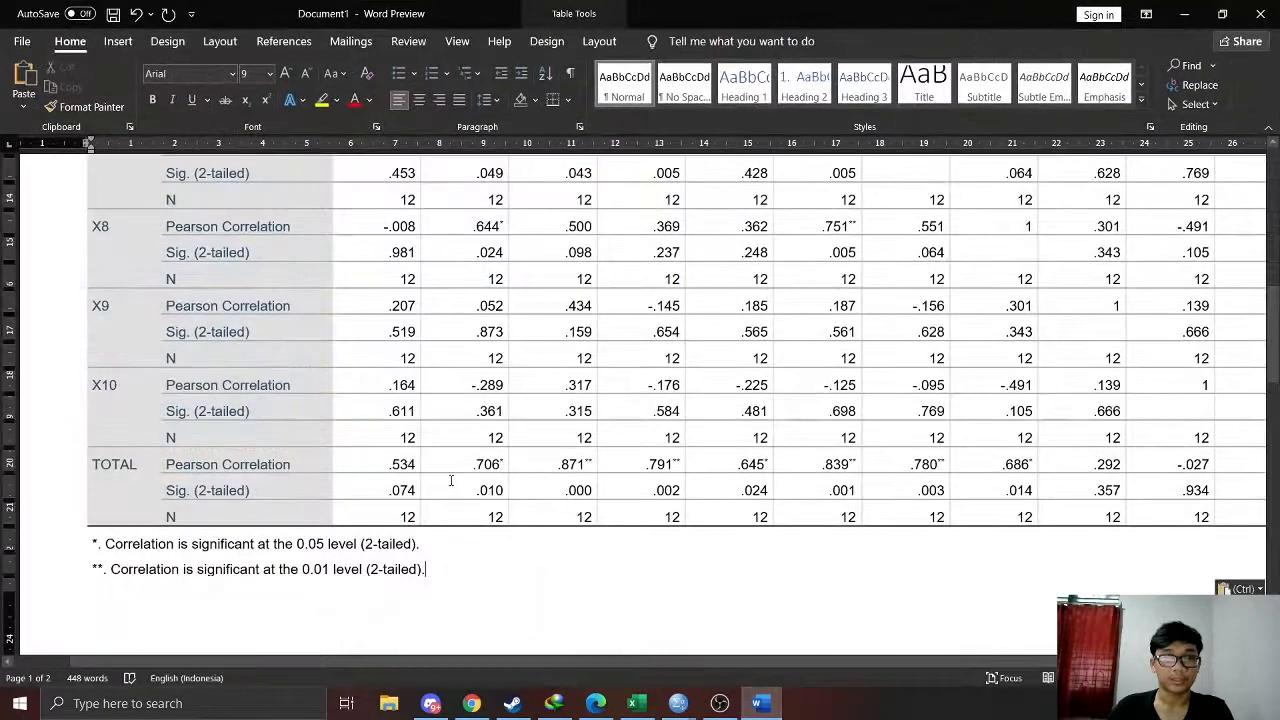
left_click_drag(388, 490, 408, 464)
left_click(403, 495)
left_click(409, 491)
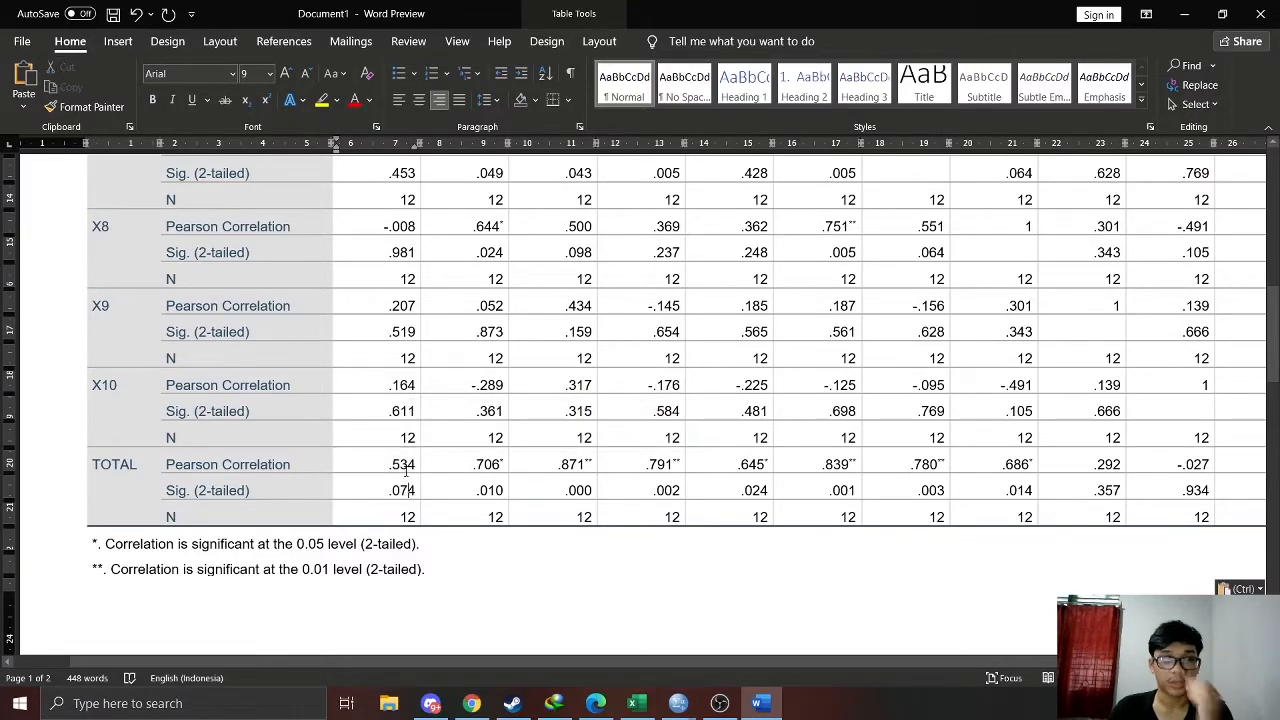
scroll(403, 467, "up", 3)
scroll(403, 466, "up", 5)
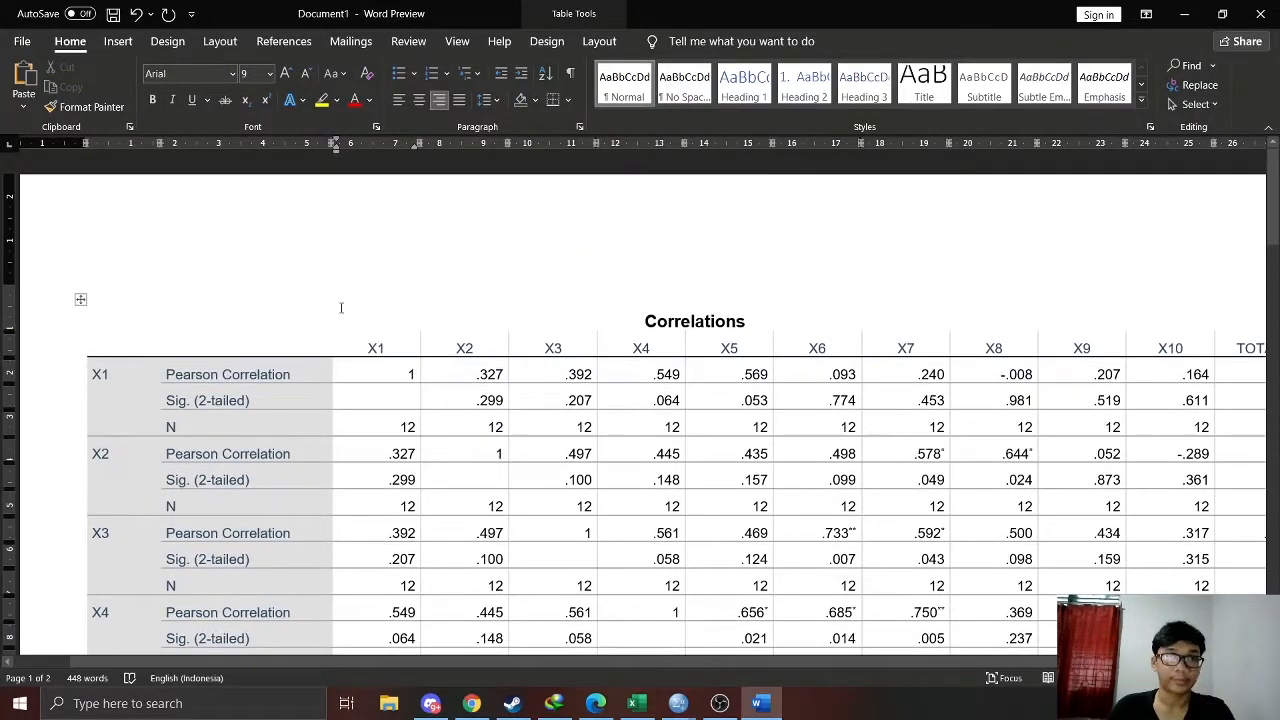
scroll(449, 403, "down", 1)
scroll(449, 403, "down", 10)
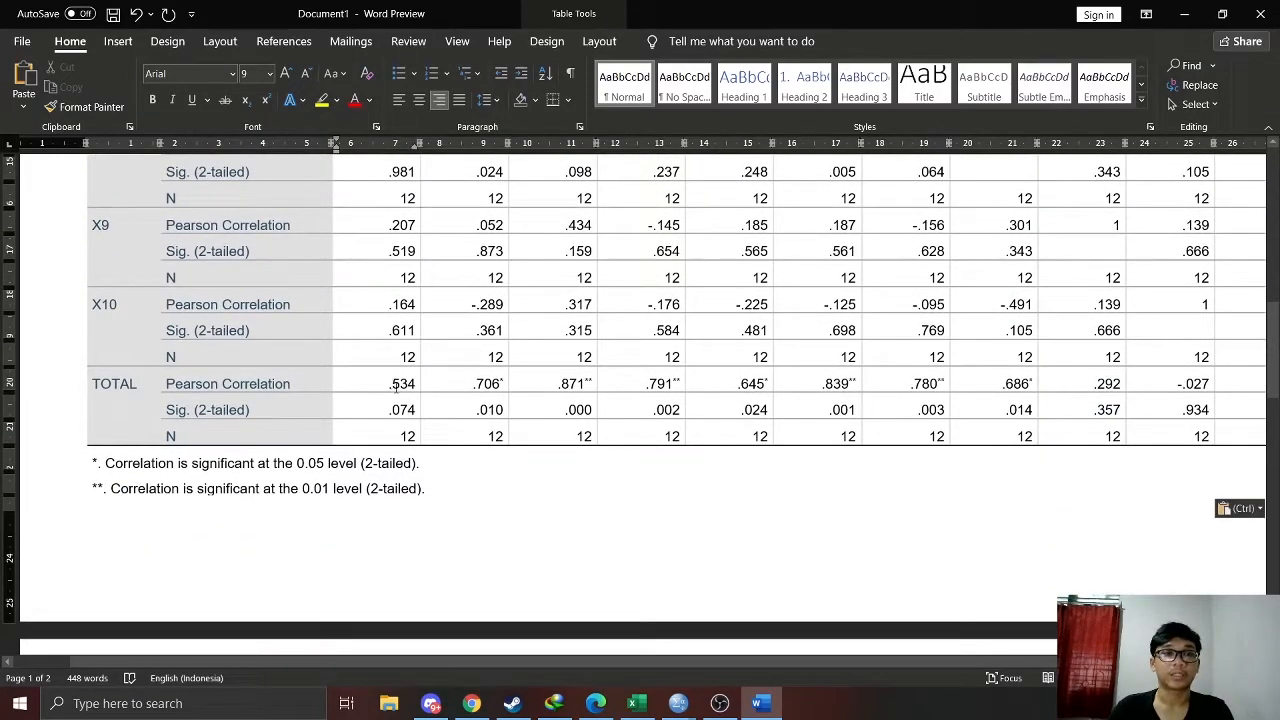
left_click_drag(394, 386, 412, 410)
left_click(451, 462)
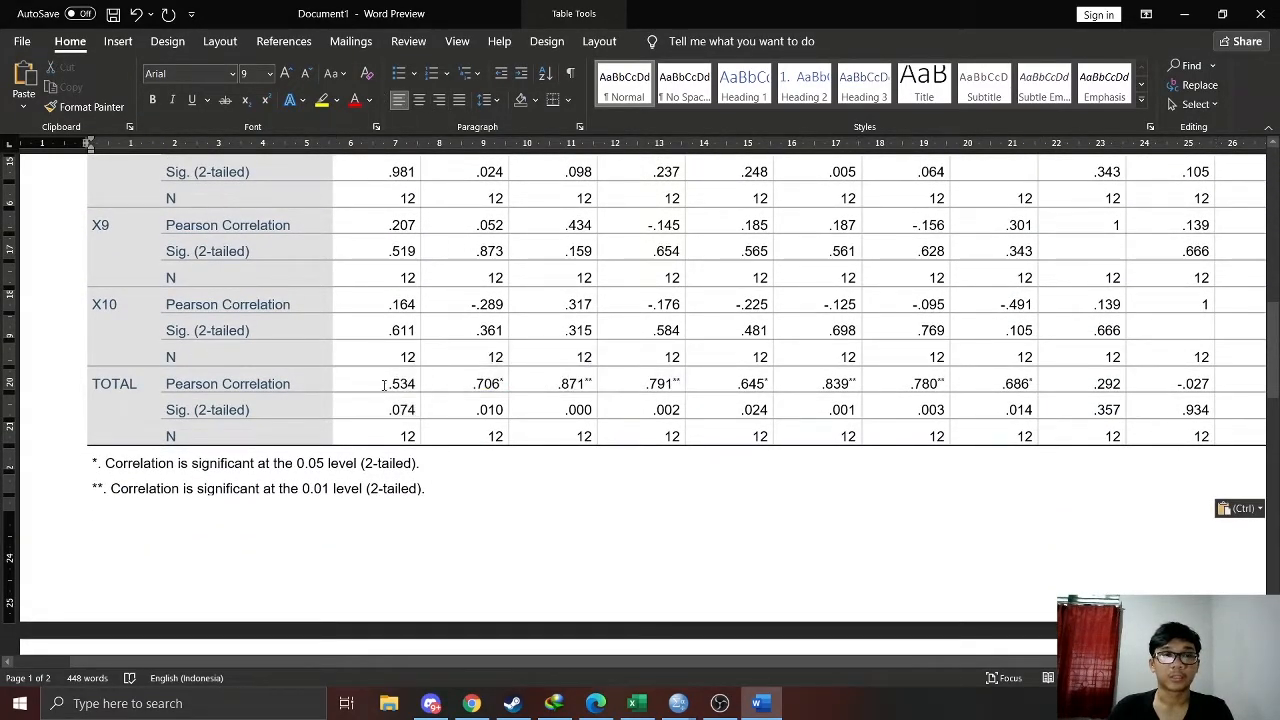
Recheck the Excel criteria, then highlight X1's Pearson correlation and Sig. (2-tailed) values in Word's TOTAL row in red
key("alt+Tab")
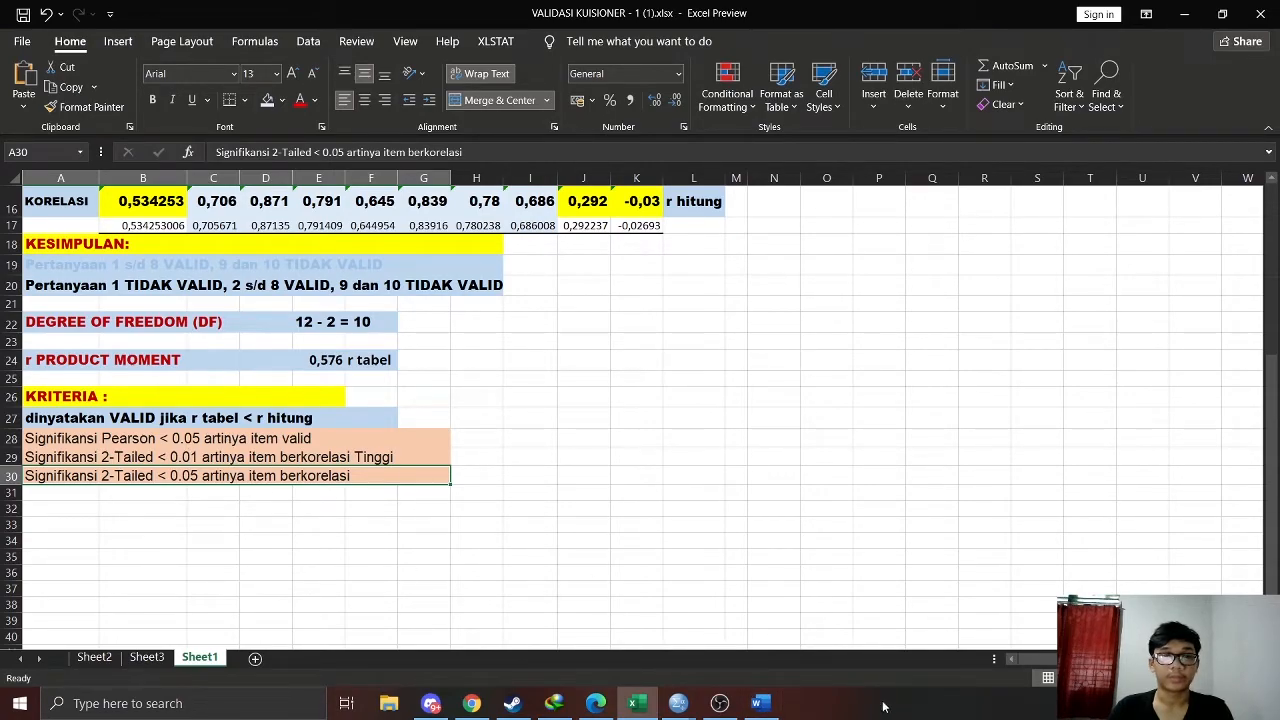
left_click(757, 703)
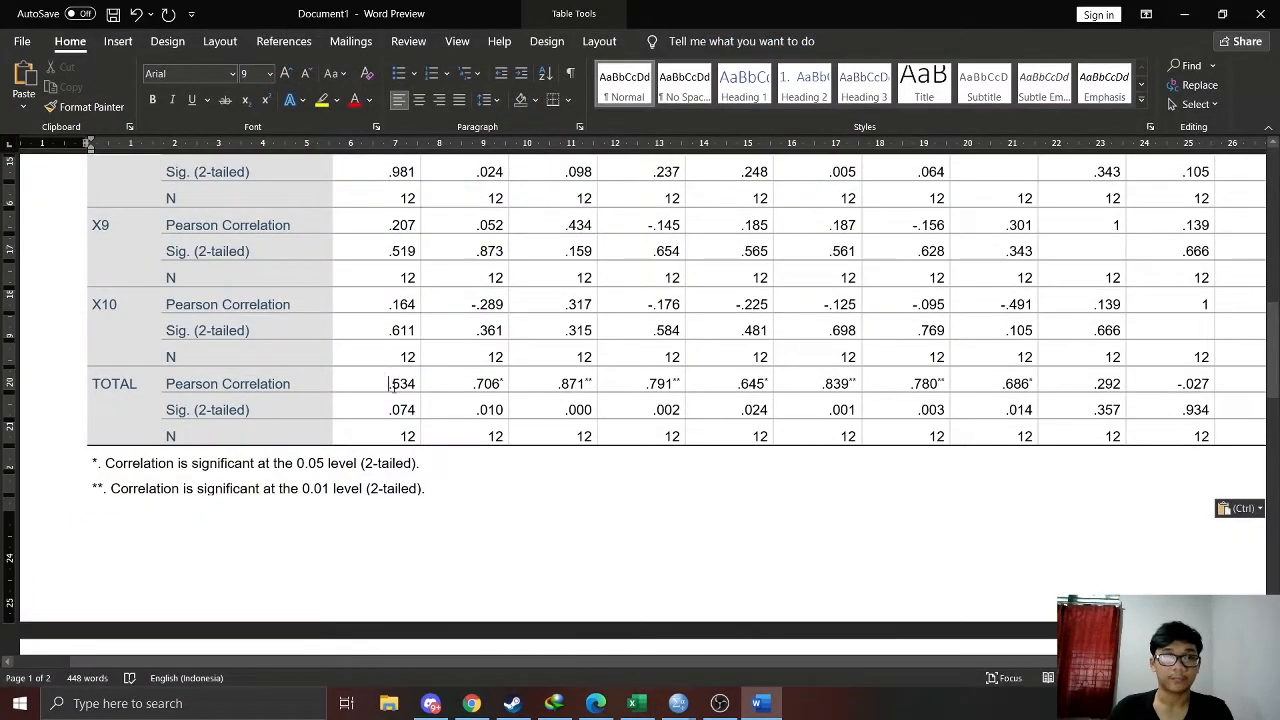
left_click_drag(389, 383, 398, 410)
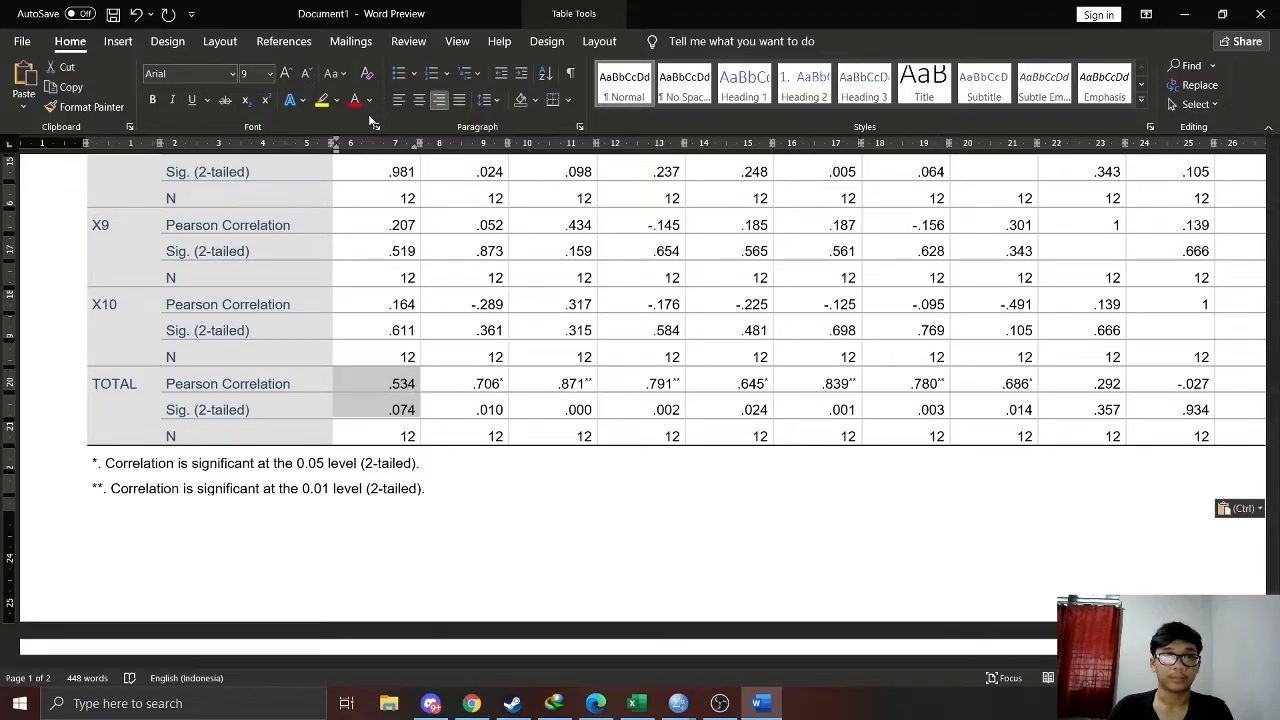
left_click(337, 100)
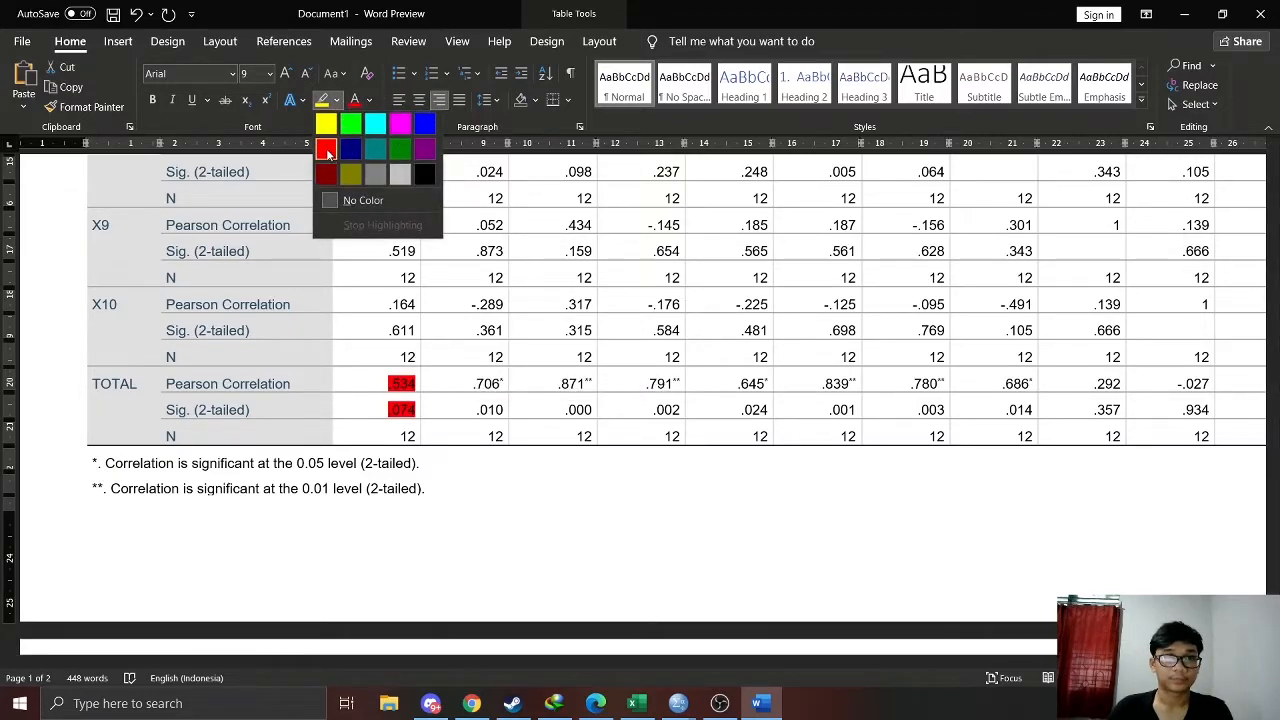
left_click(328, 152)
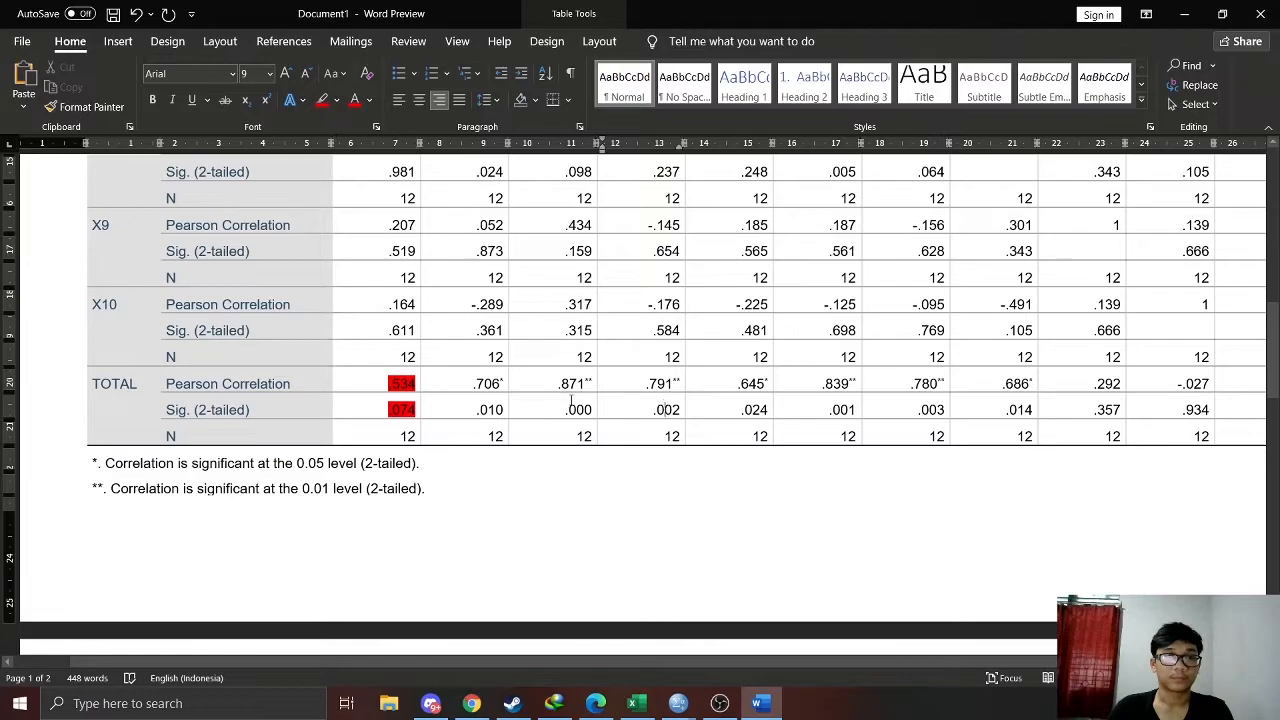
Compare X1's highlighted TOTAL-row values in Word with the significance criteria in the Excel workbook
scroll(466, 286, "up", 3)
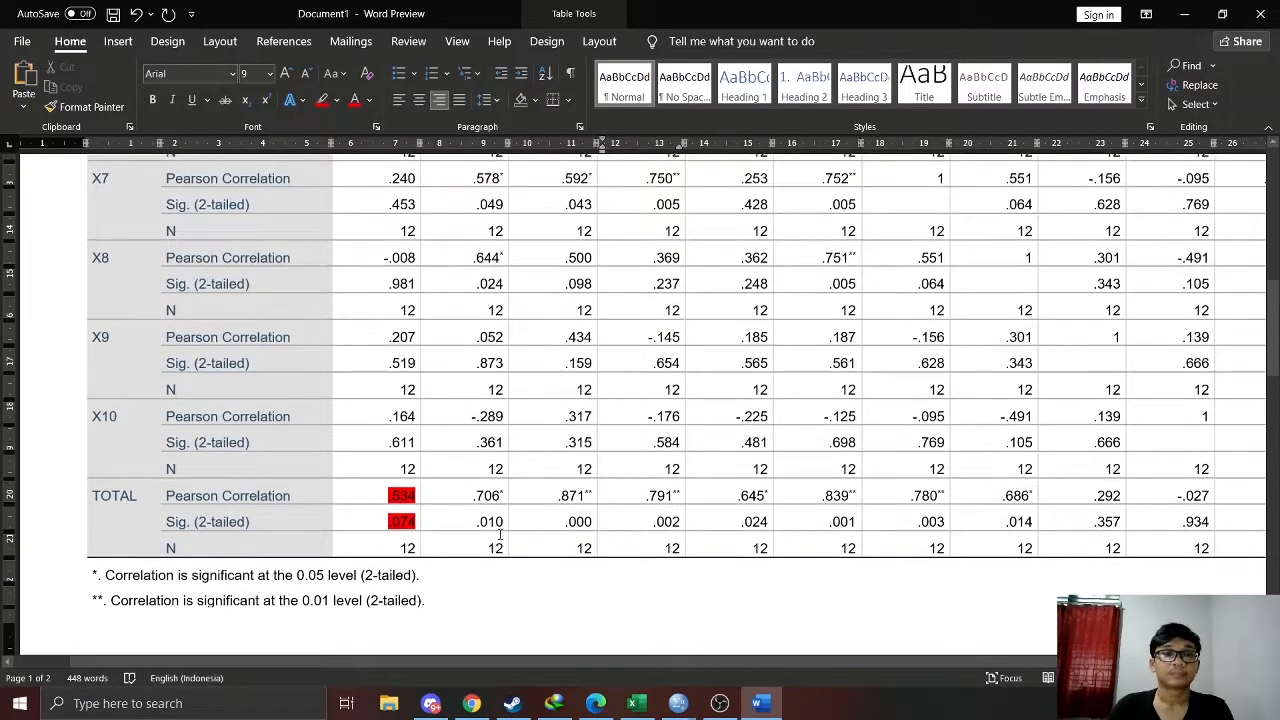
scroll(509, 509, "down", 1)
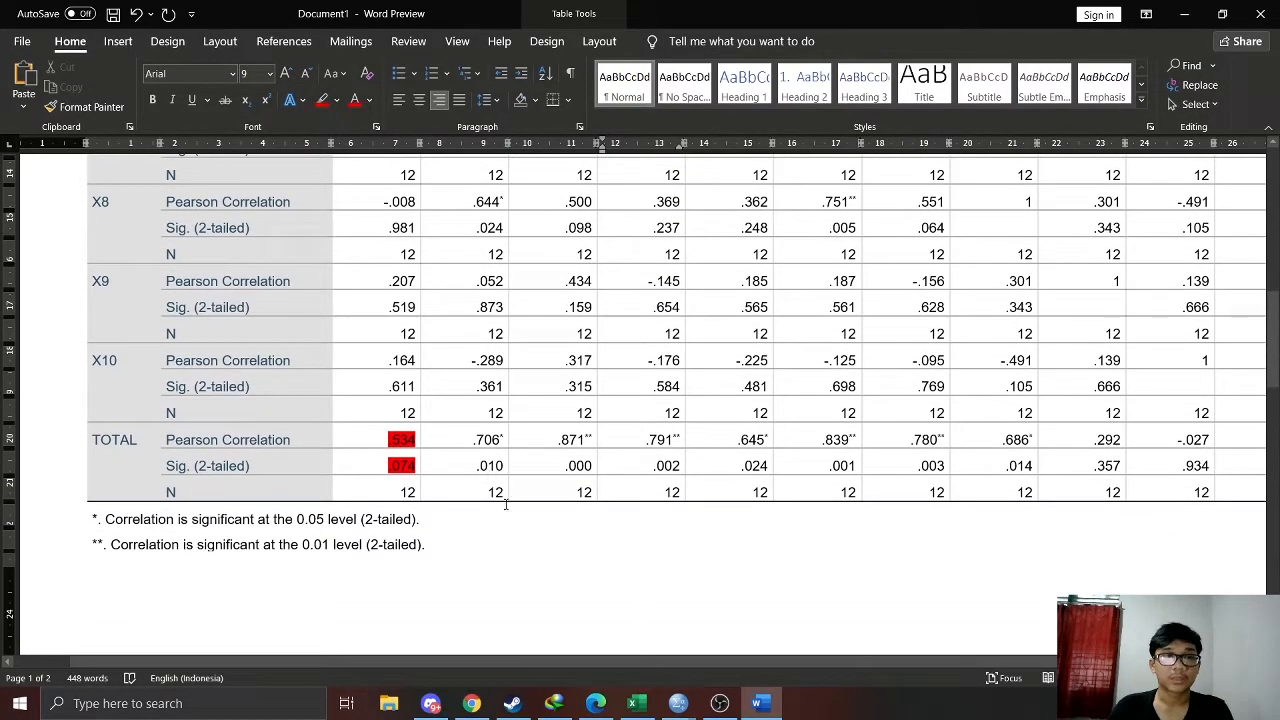
left_click(760, 703)
left_click(760, 703)
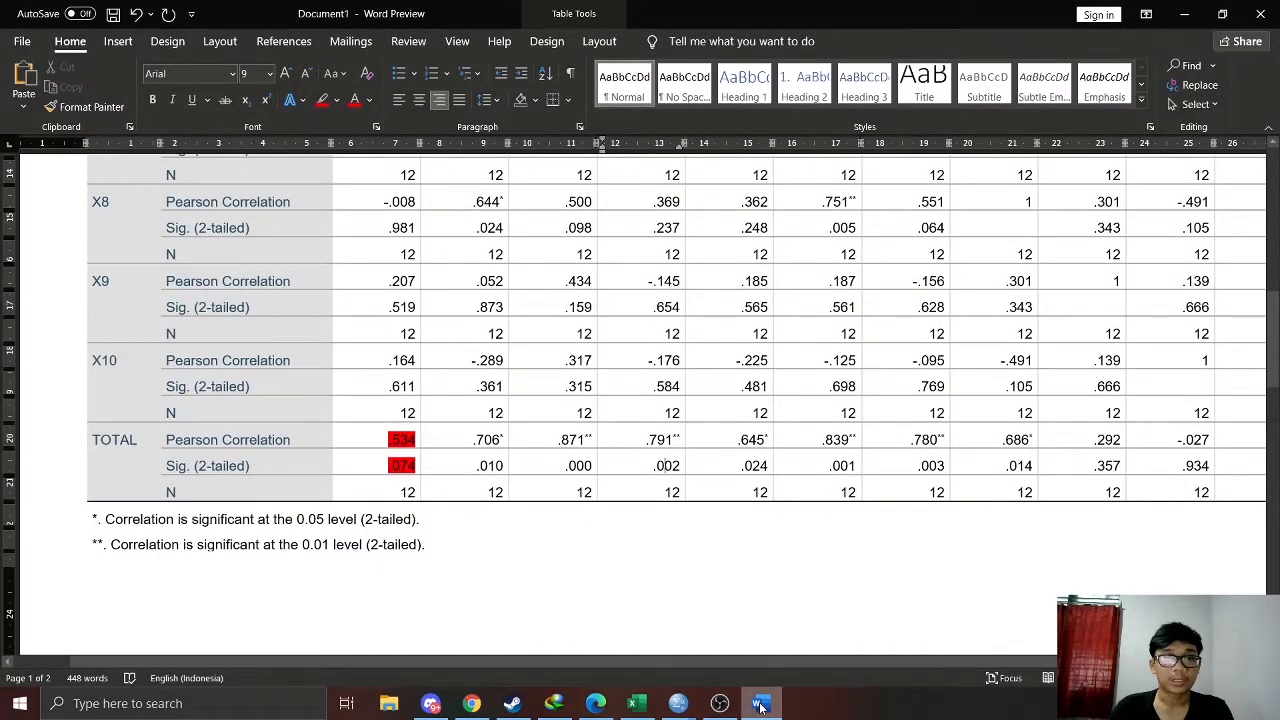
left_click(760, 705)
left_click(760, 705)
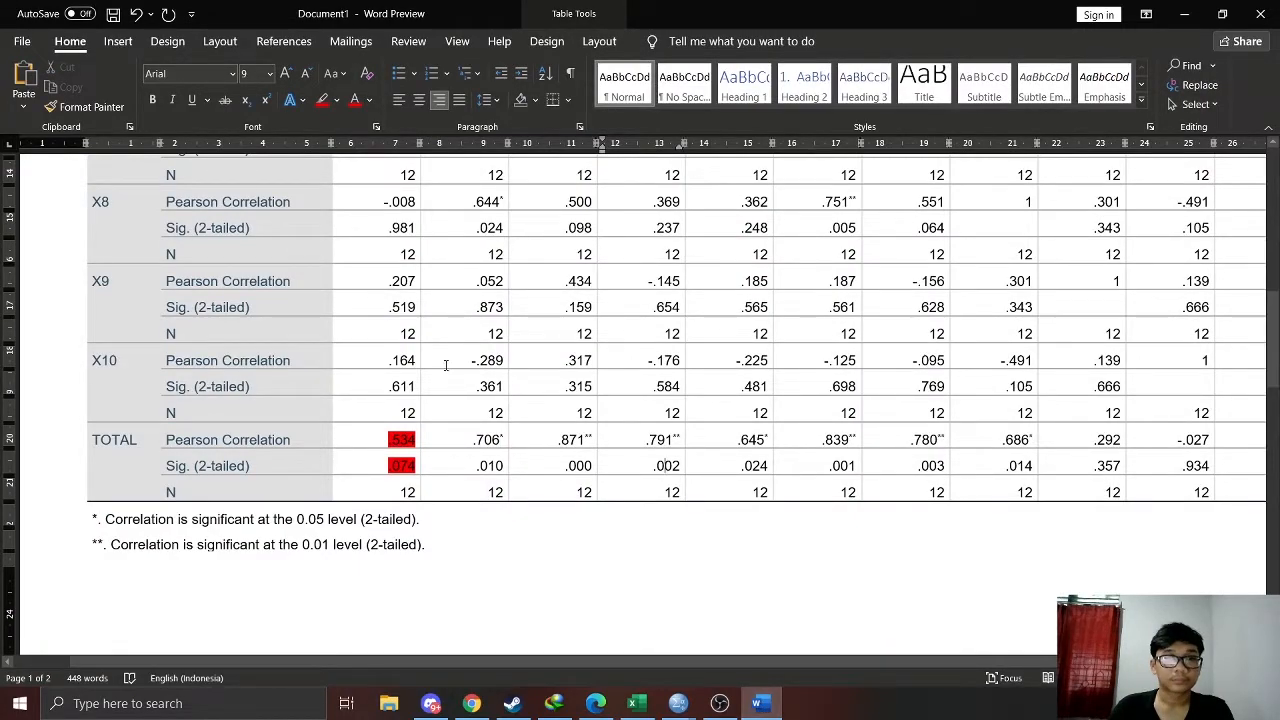
left_click(760, 703)
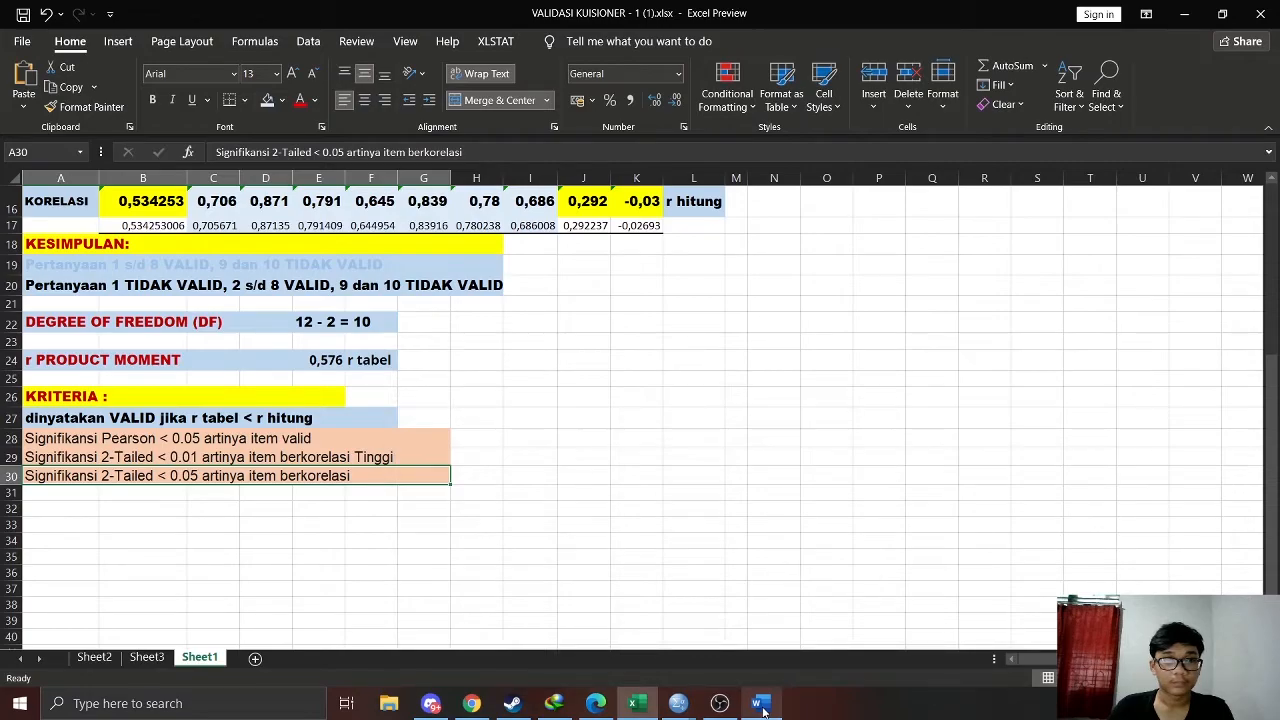
left_click(761, 705)
left_click(761, 705)
left_click(761, 706)
Try a white font color on X1's Pearson correlation and Sig. (2-tailed) values in Word's TOTAL row
left_click_drag(398, 440, 400, 466)
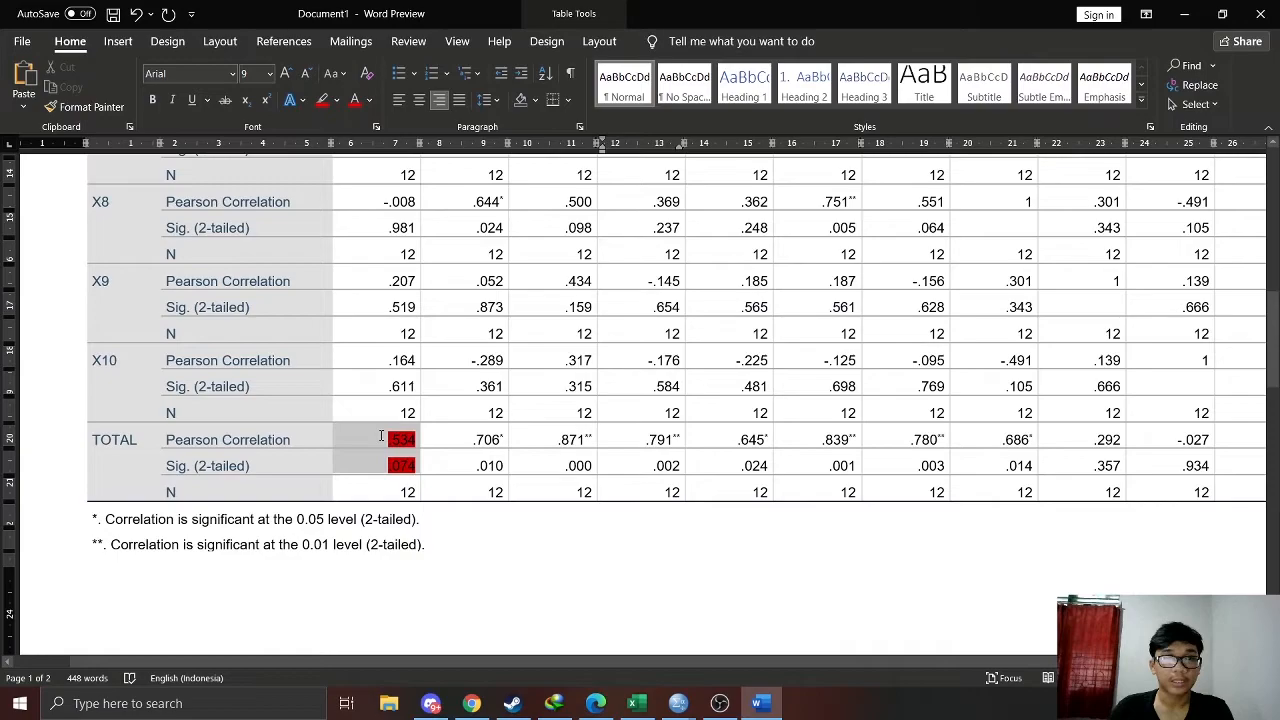
left_click(368, 100)
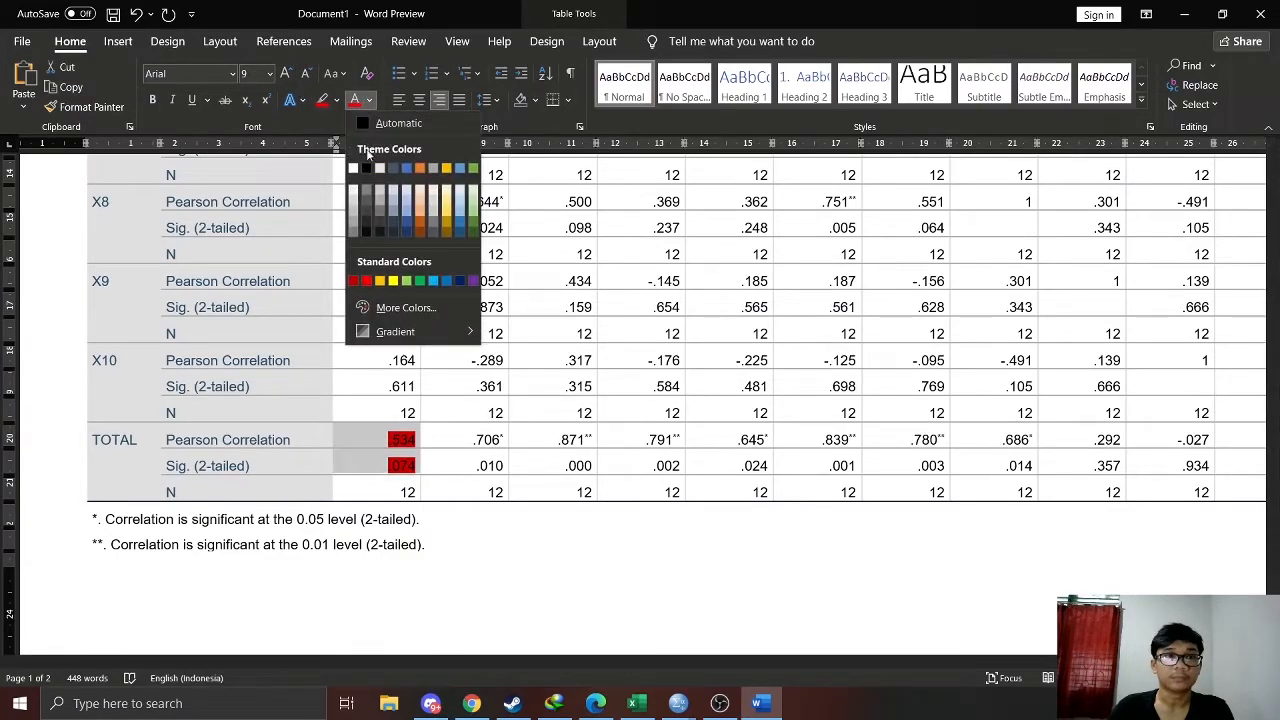
left_click(353, 167)
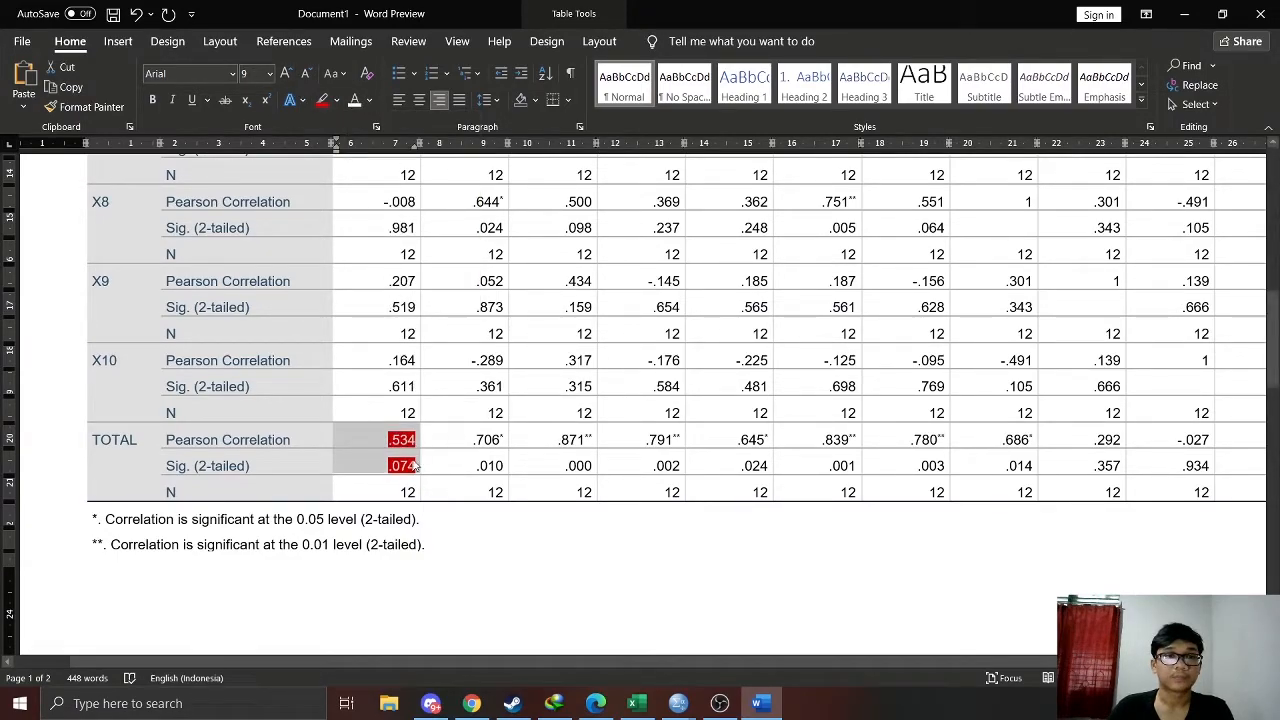
left_click(483, 465)
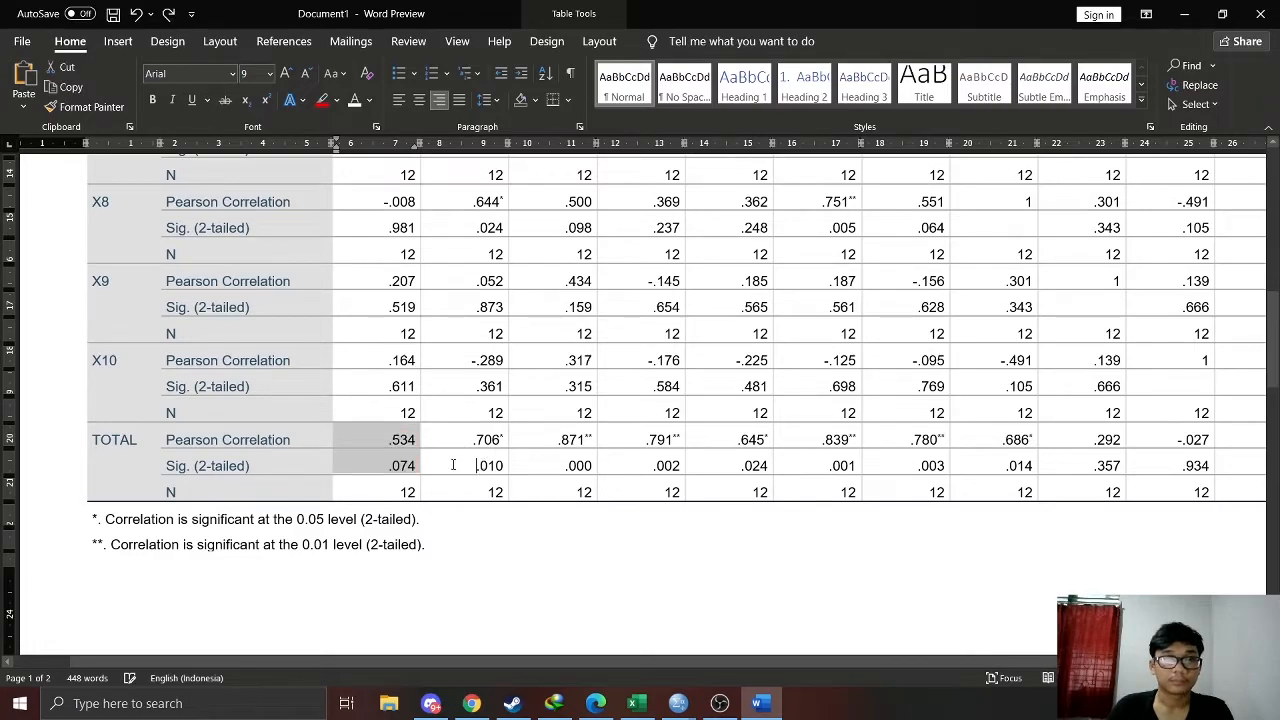
Set the font color of X1's Sig. (2-tailed) value in the TOTAL row to red
double_click(401, 465)
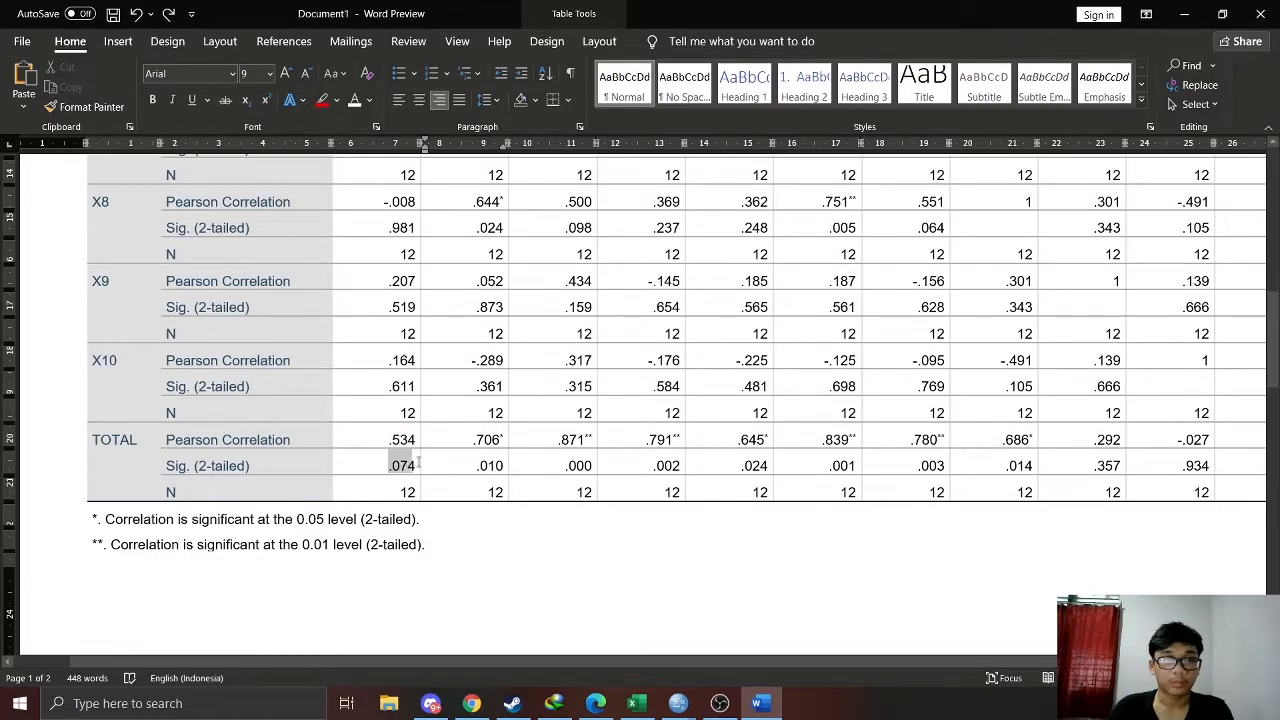
left_click(509, 516)
left_click_drag(389, 466, 419, 470)
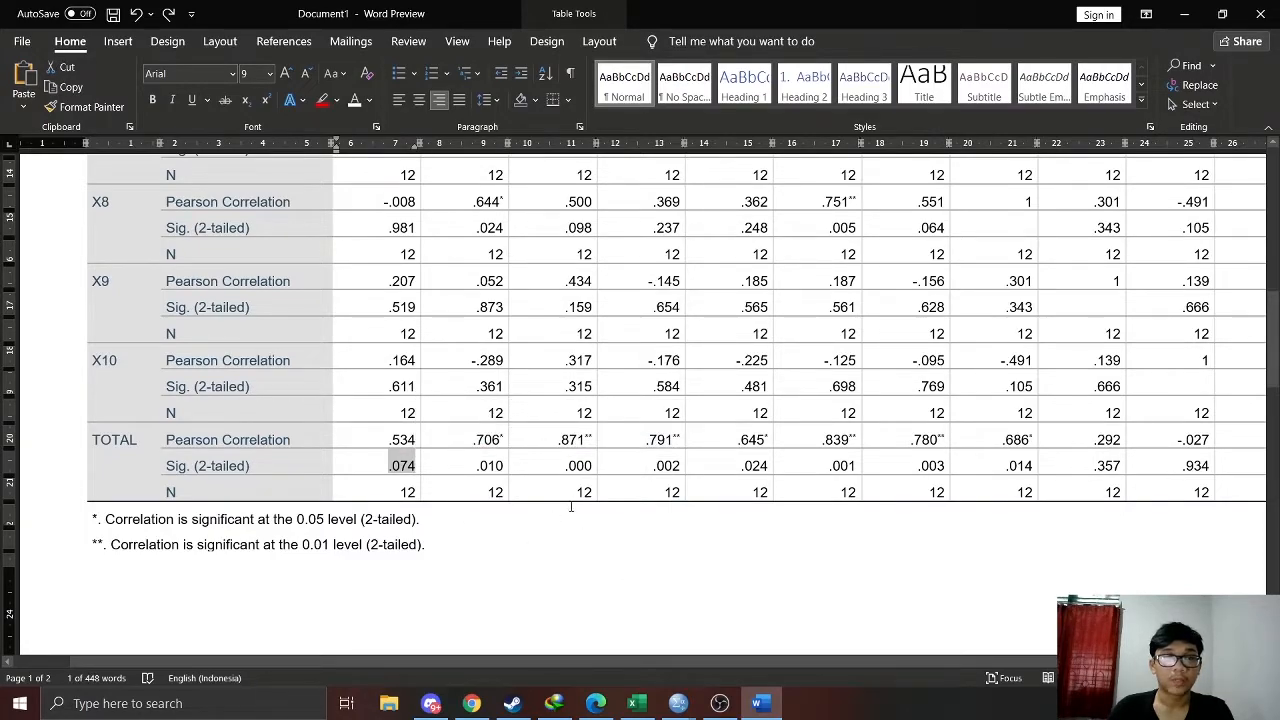
left_click(759, 705)
left_click(759, 705)
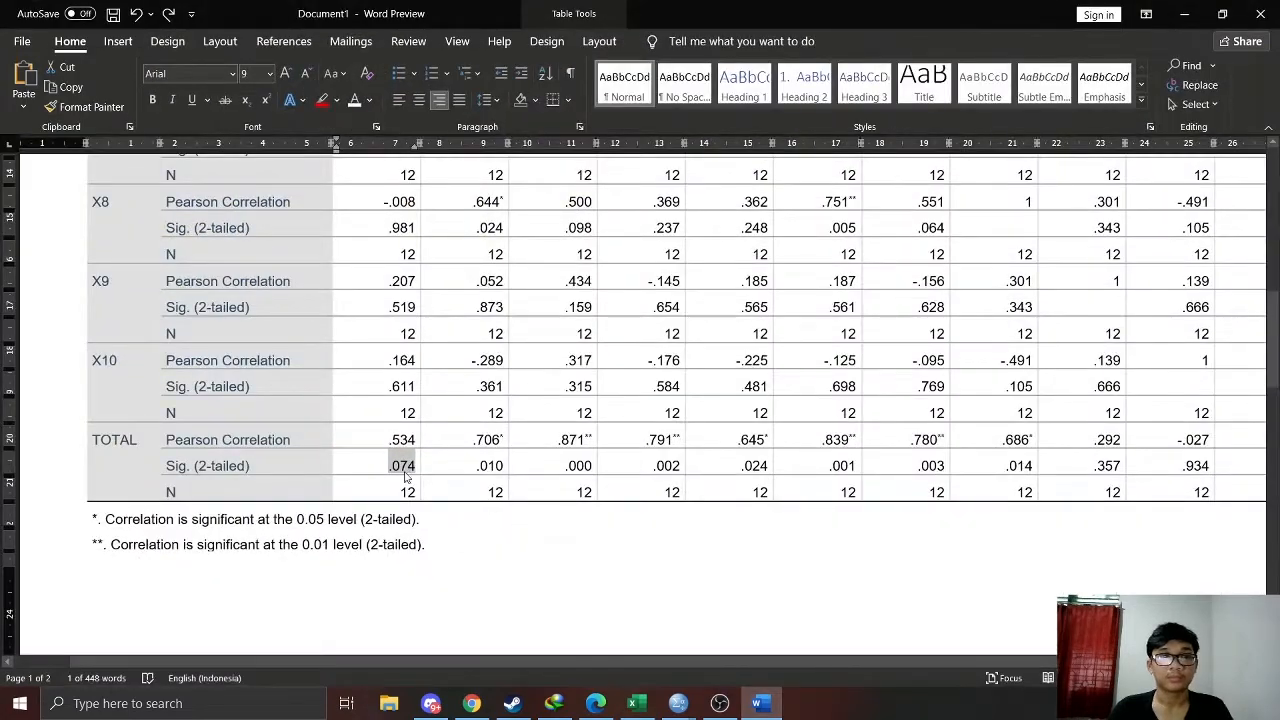
left_click(369, 100)
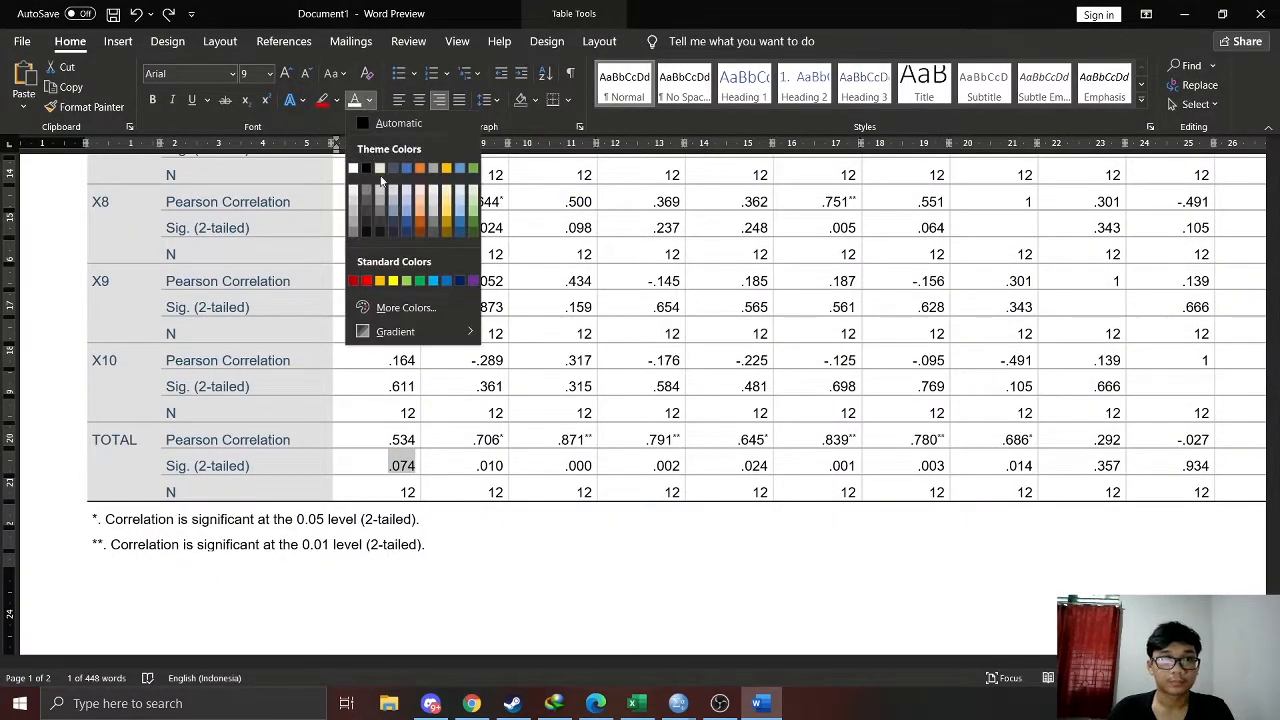
left_click(371, 281)
Check X2's TOTAL-row significance against the Excel criteria and set its Sig. (2-tailed) value in Word to a light blue font
left_click(489, 466)
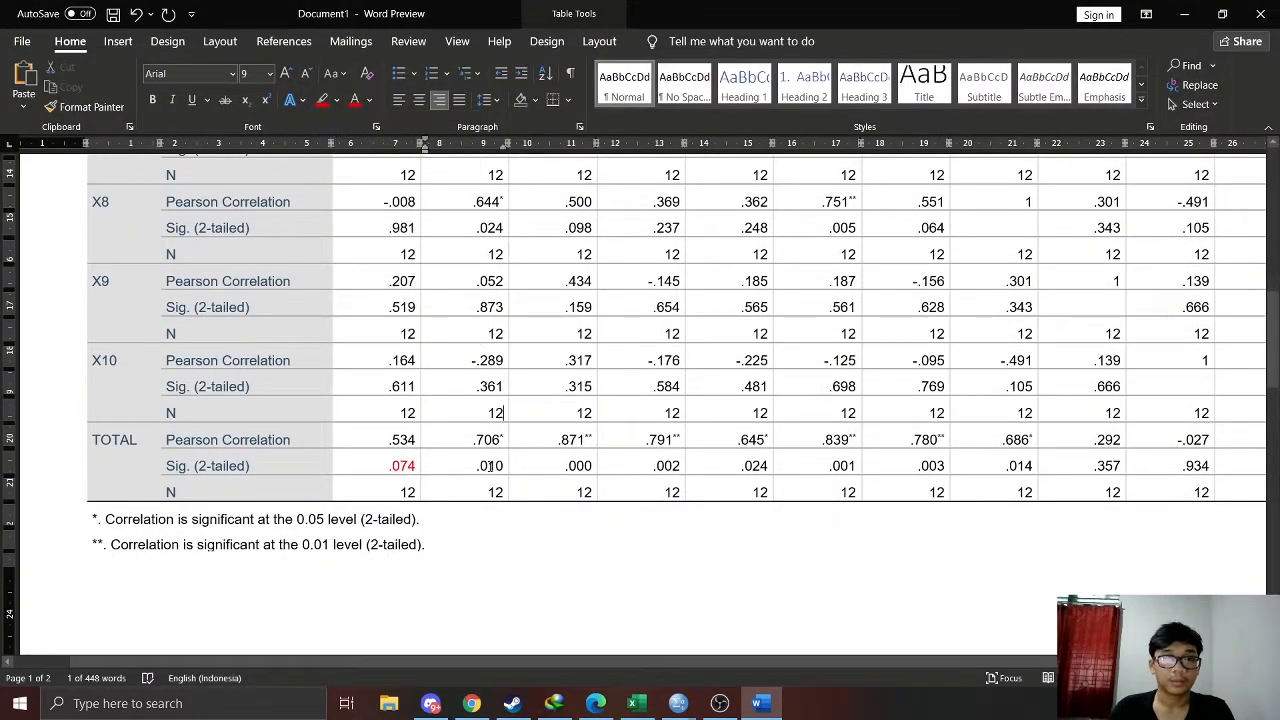
double_click(489, 466)
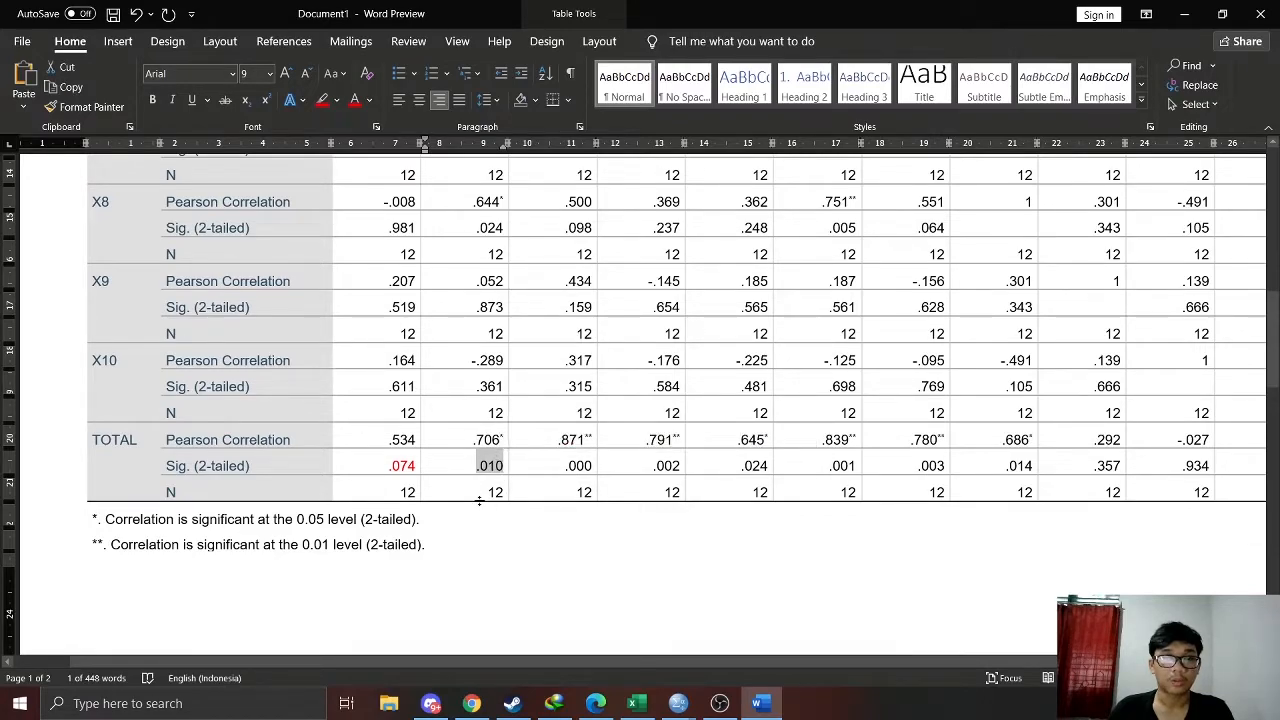
left_click(633, 703)
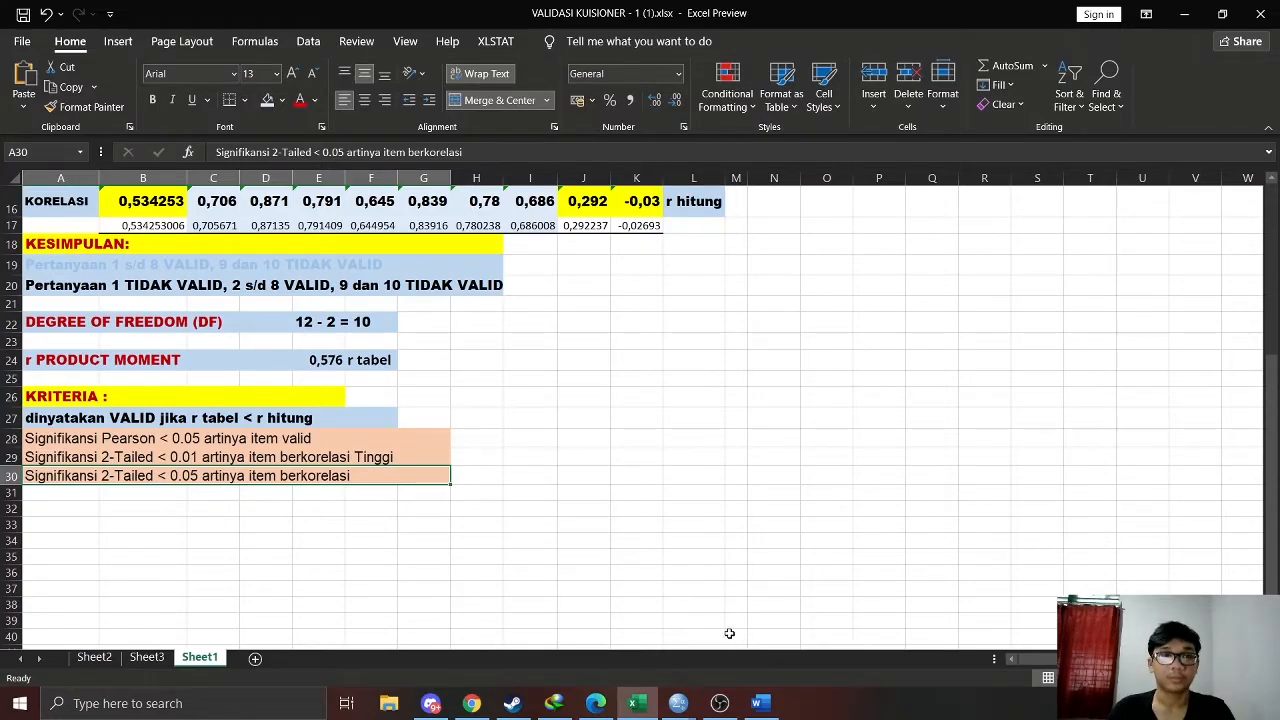
left_click(757, 703)
double_click(490, 465)
left_click_drag(476, 470, 495, 469)
left_click(495, 469)
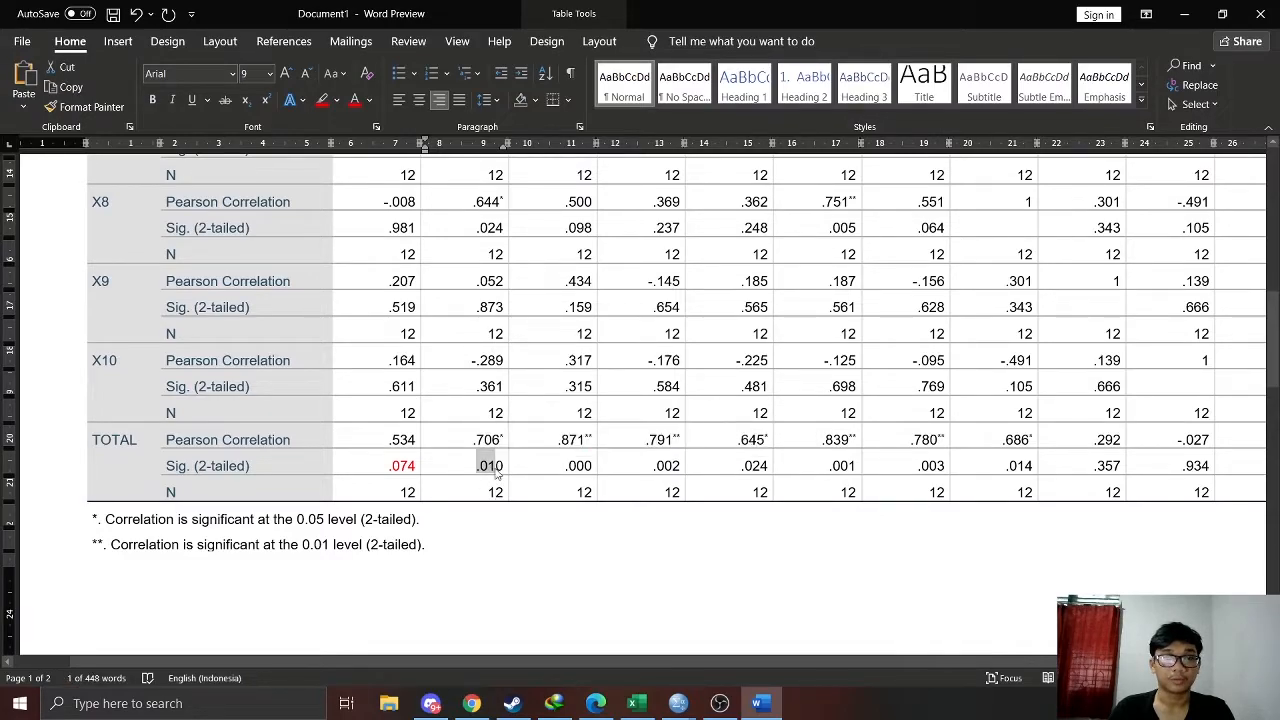
triple_click(496, 470)
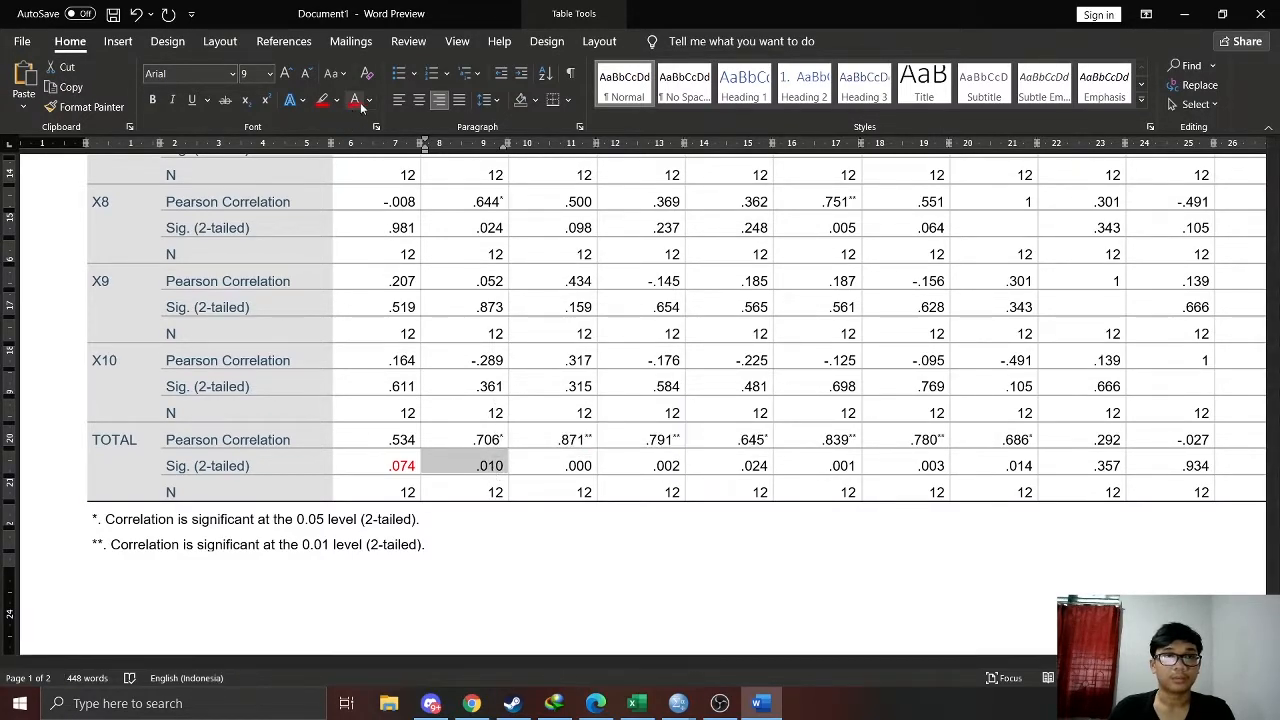
left_click(369, 100)
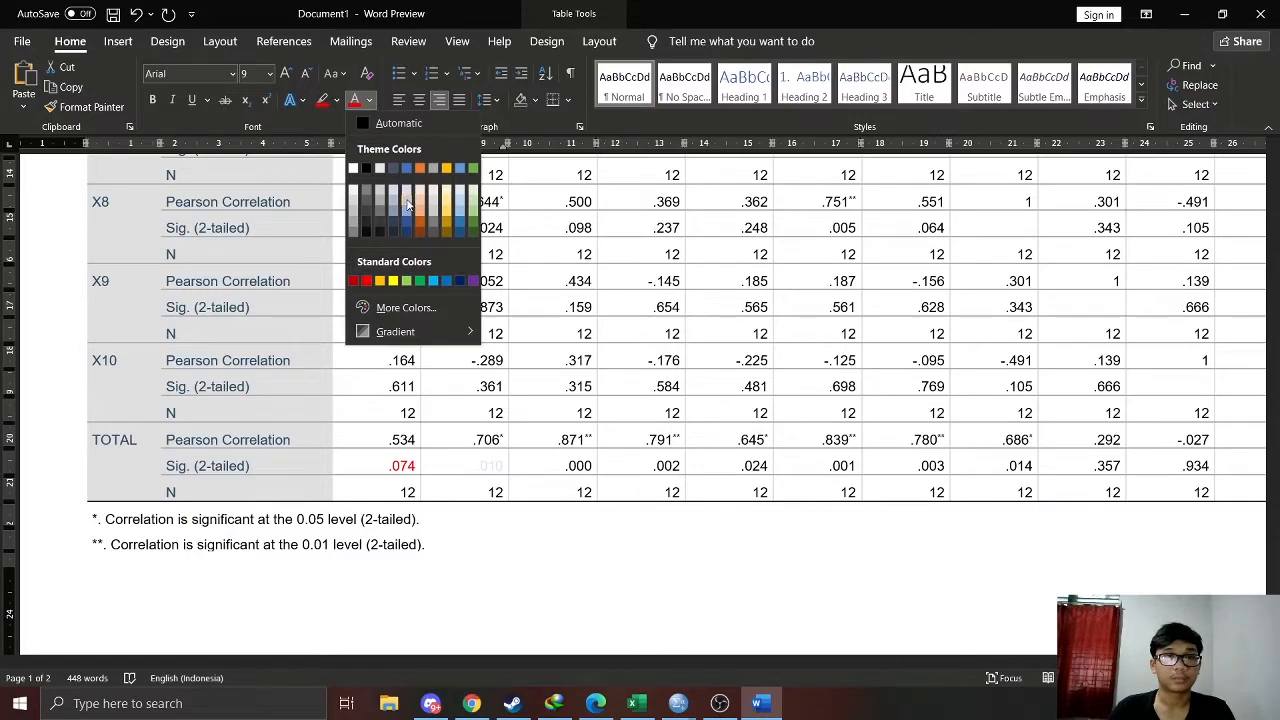
left_click(437, 287)
left_click(650, 581)
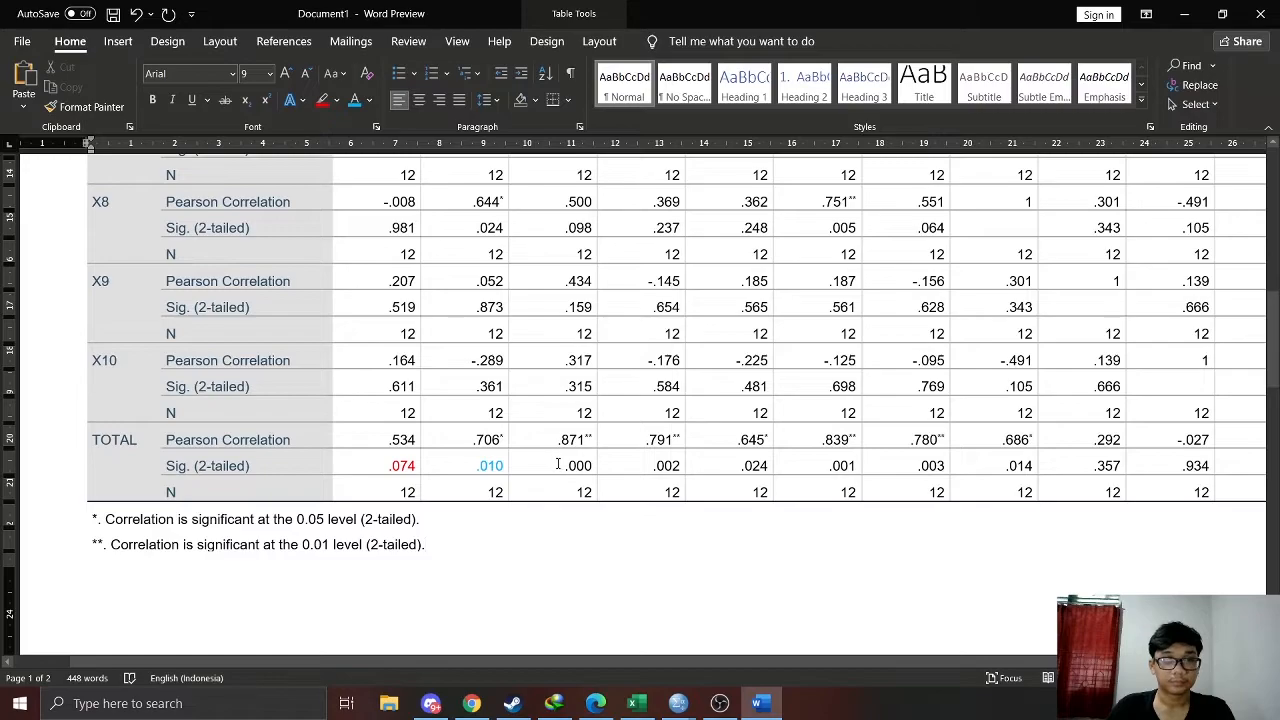
Check X3's TOTAL-row significance against the Excel criteria and set its Sig. (2-tailed) value in Word to the same light blue font
left_click_drag(566, 465, 593, 466)
left_click(760, 705)
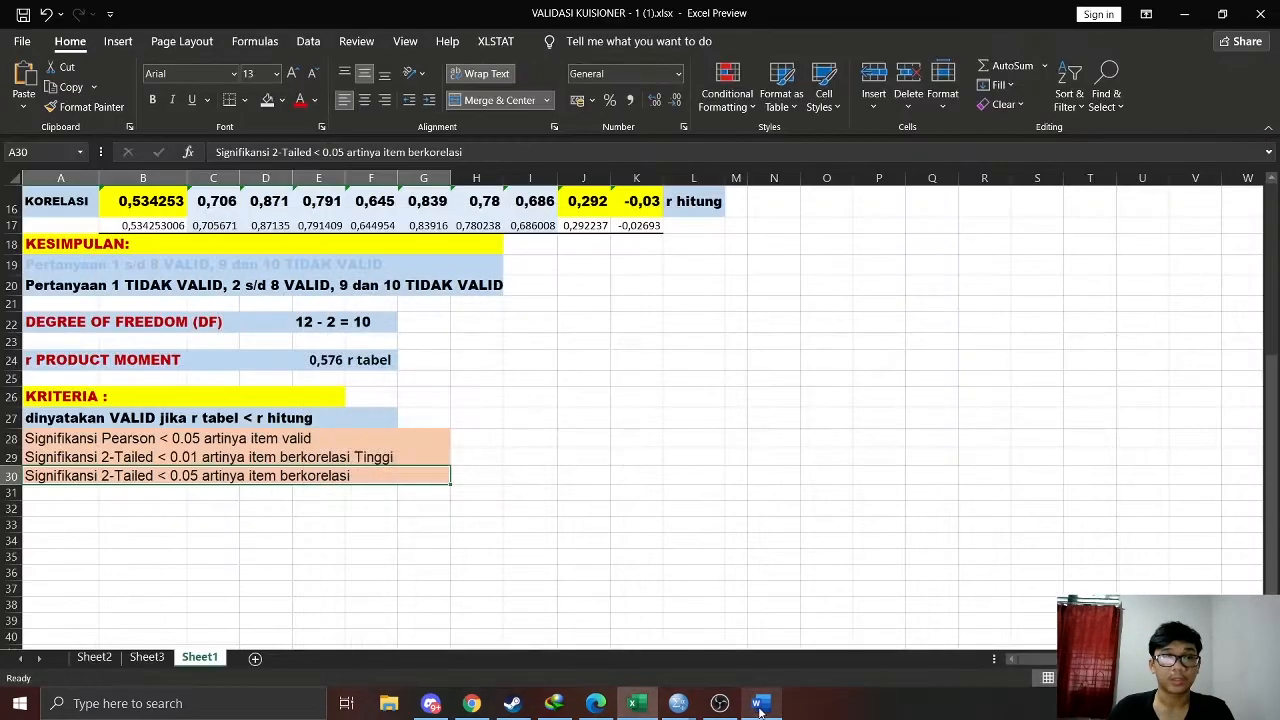
left_click(760, 705)
mouse_move(578, 468)
left_click_drag(567, 466, 594, 468)
left_click(566, 466)
left_click(356, 102)
left_click(757, 491)
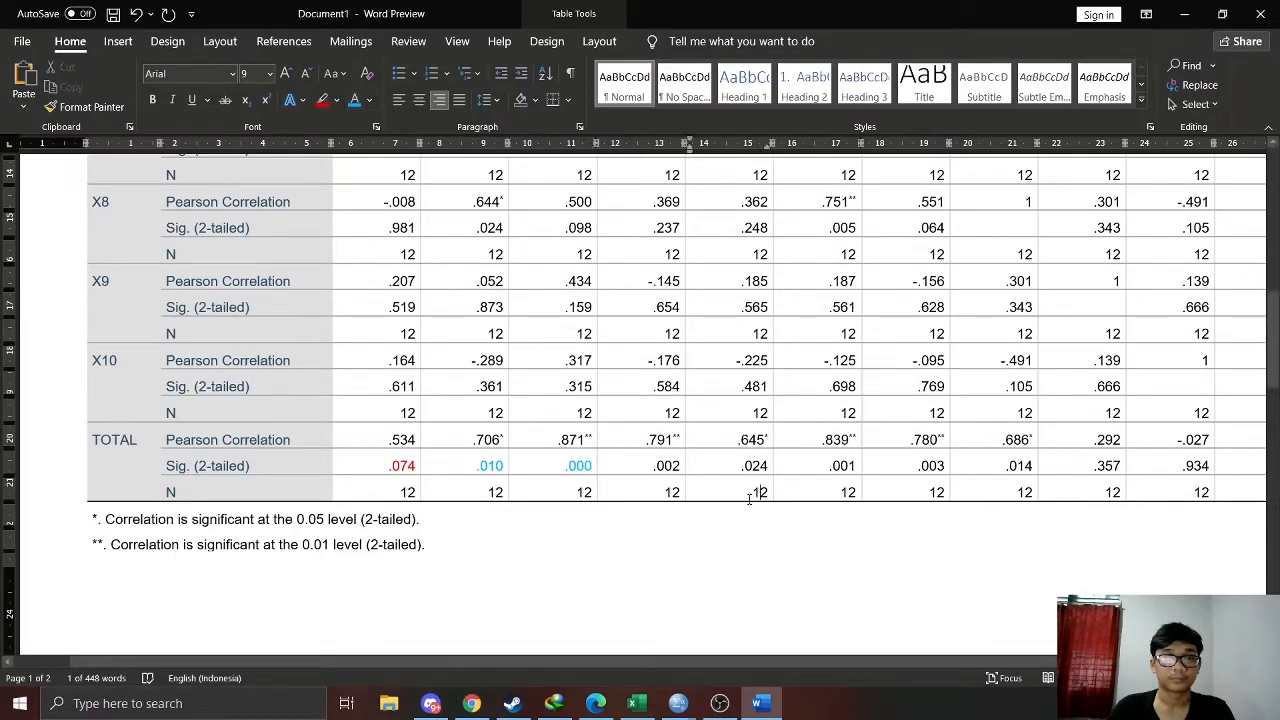
Color the Sig. (2-tailed) values of X4 and X5 in the TOTAL row light blue, consulting the criteria
left_click_drag(656, 466, 769, 466)
left_click(655, 466)
left_click(652, 466)
left_click(355, 102)
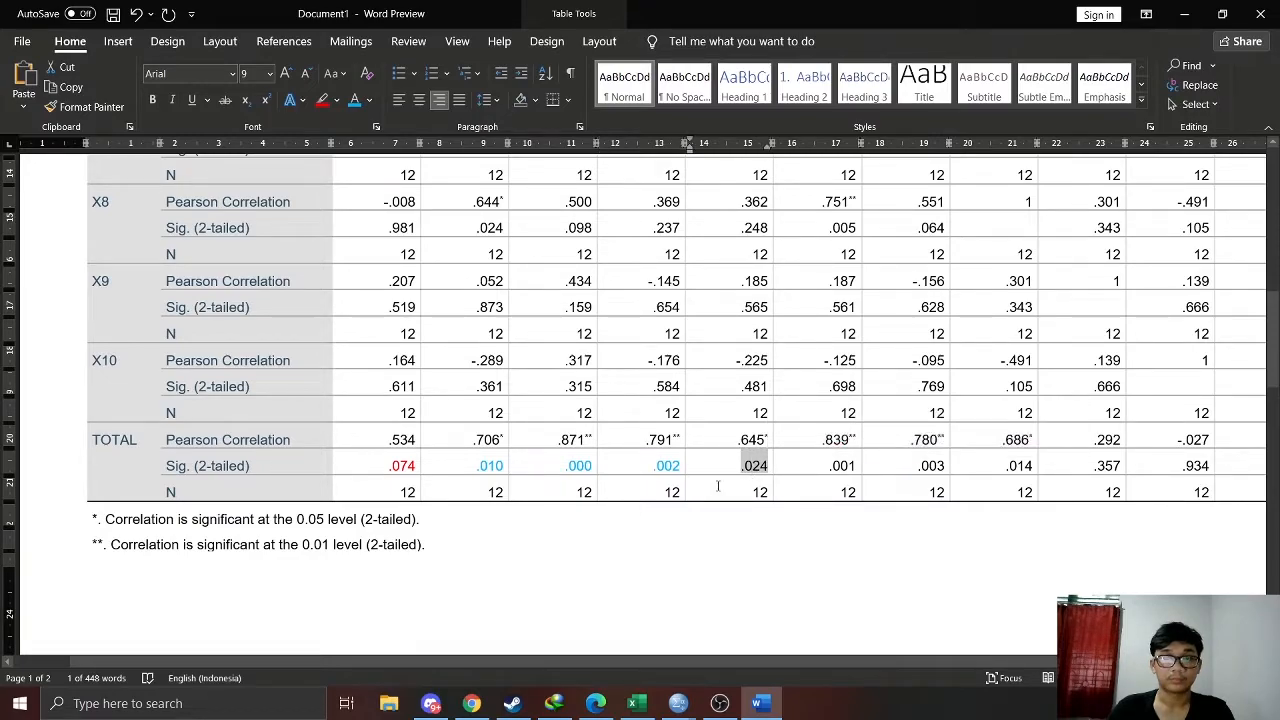
left_click(761, 704)
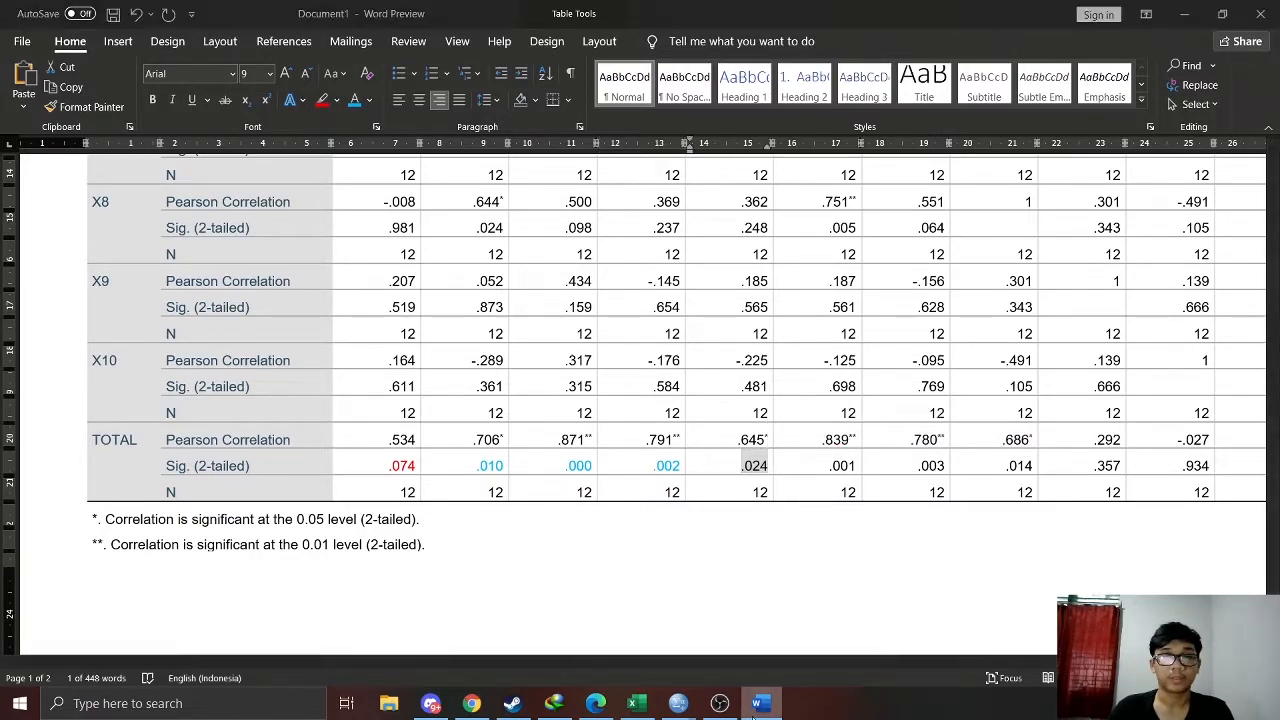
left_click(761, 704)
left_click(355, 102)
Color the Sig. (2-tailed) values of X6 and X7 in the TOTAL row light blue, consulting the criteria
left_click_drag(826, 465, 858, 465)
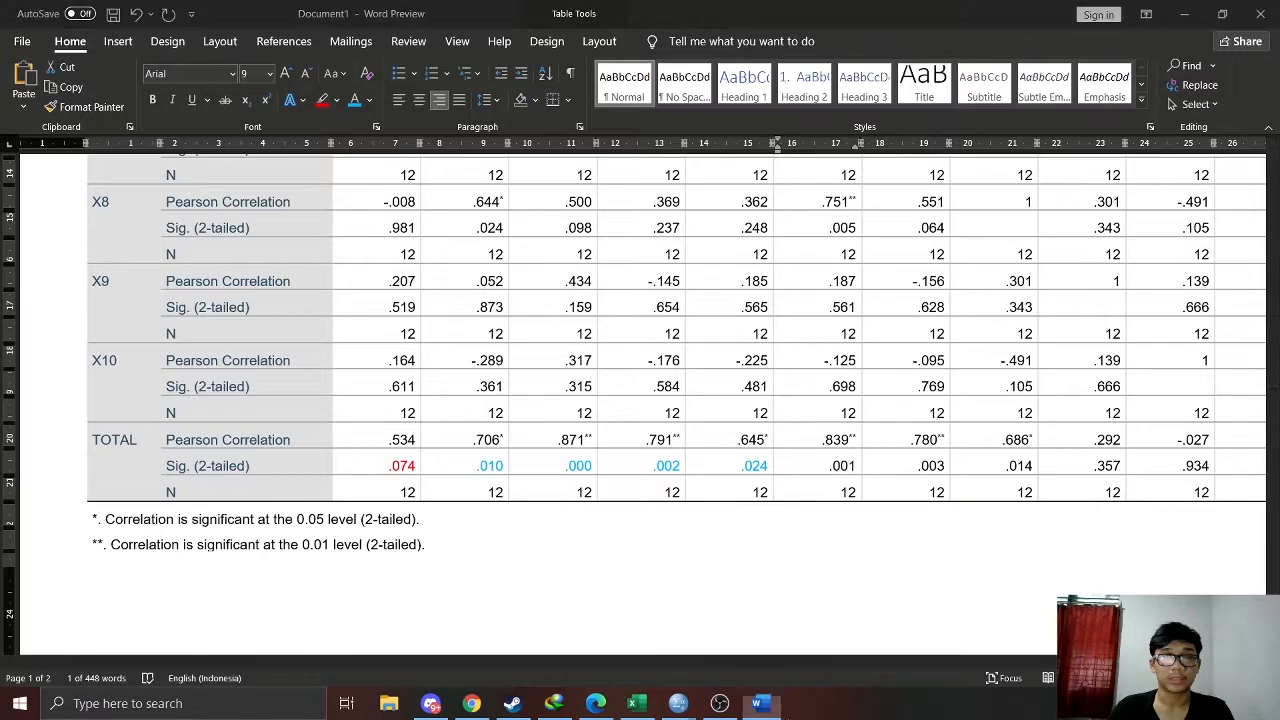
left_click(760, 706)
left_click(760, 706)
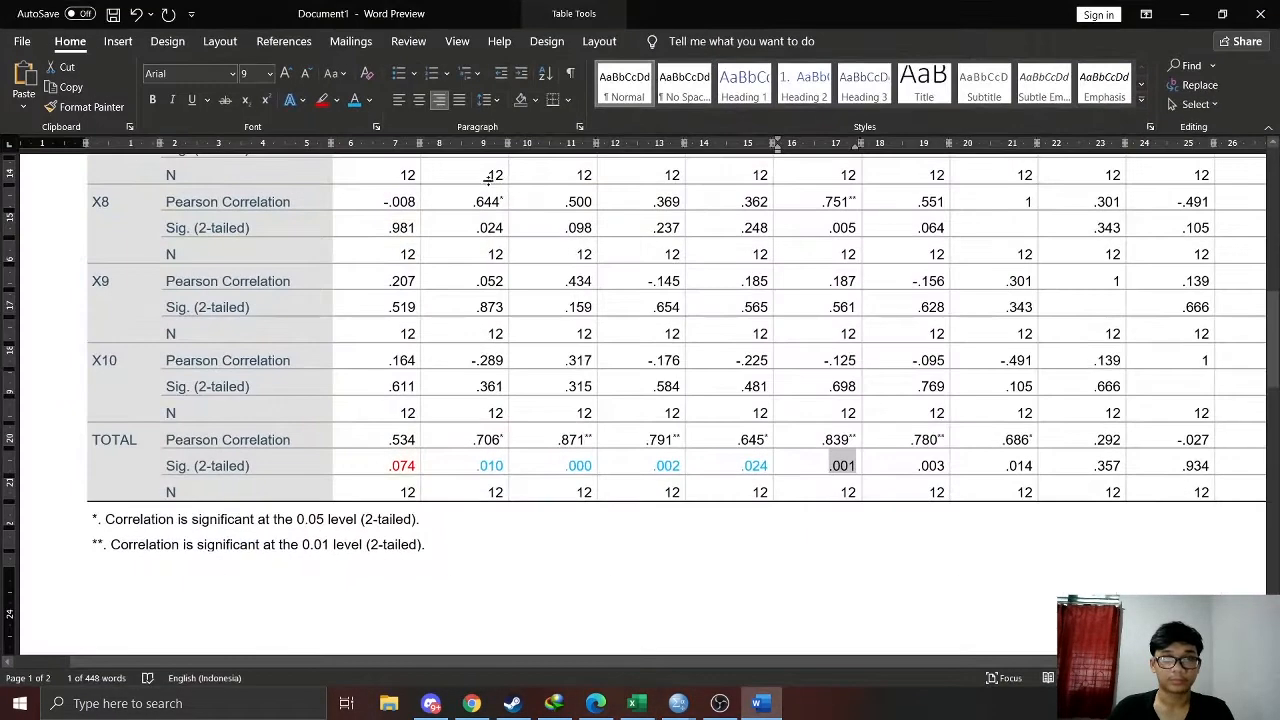
left_click(917, 466)
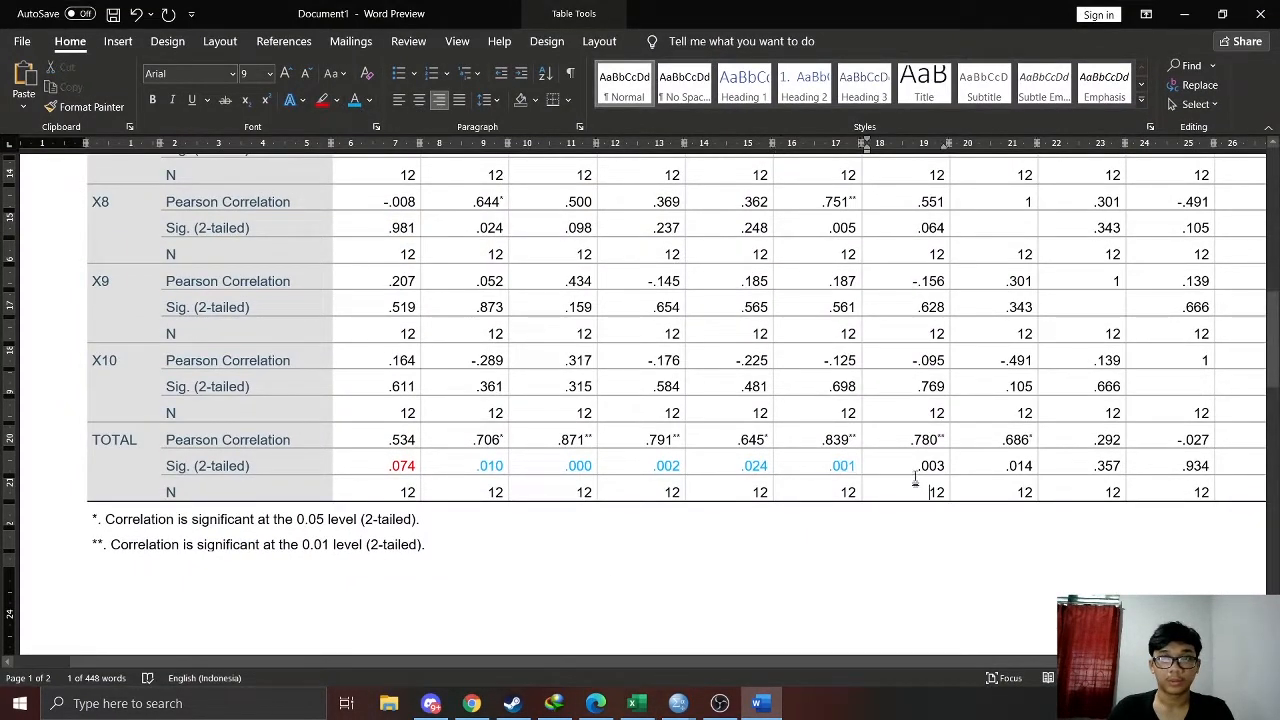
left_click_drag(917, 466, 945, 466)
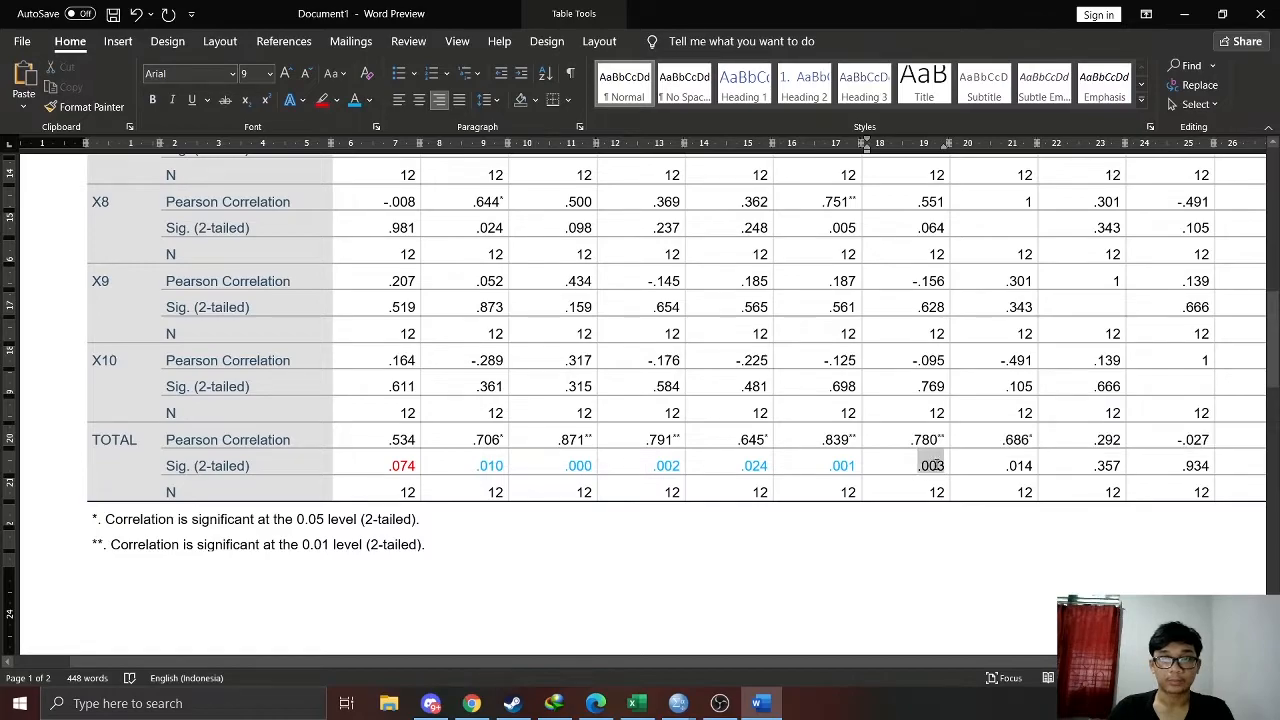
left_click(354, 101)
Color the TOTAL row's Sig. (2-tailed) value light blue for X8 and red for X9, consulting the Excel criteria
left_click_drag(1006, 466, 1115, 468)
left_click(354, 101)
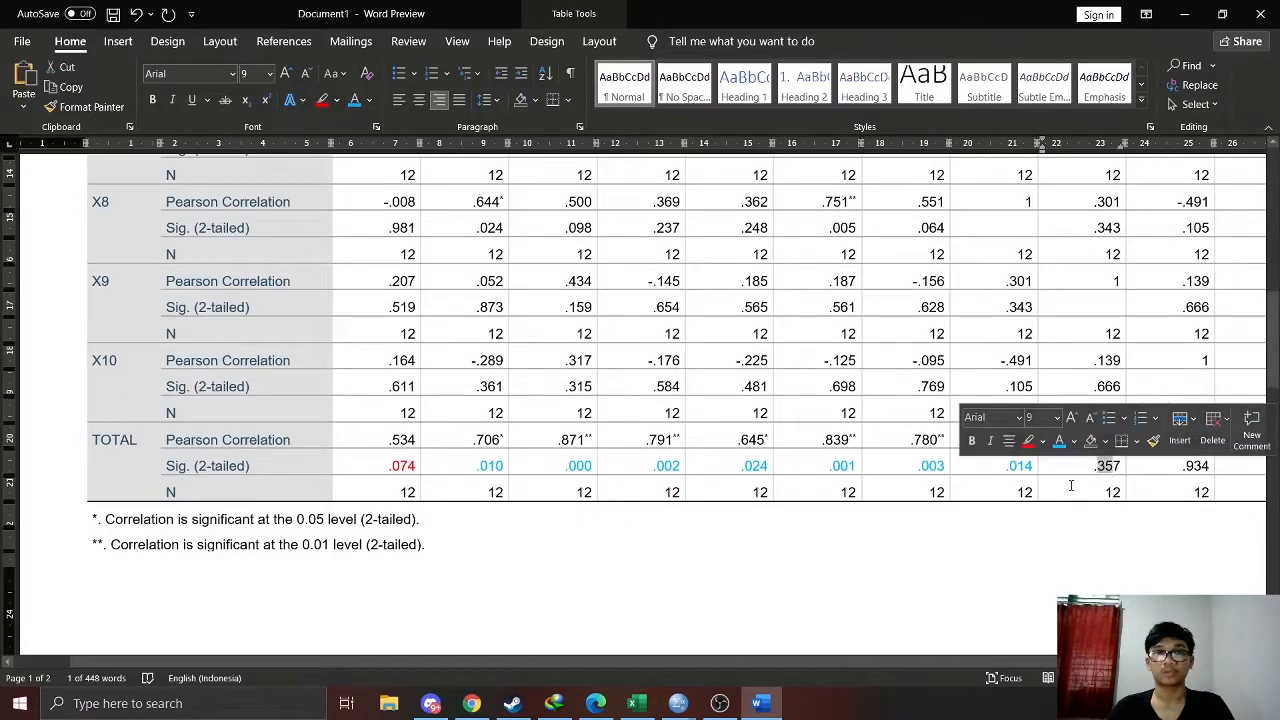
key("alt+Tab")
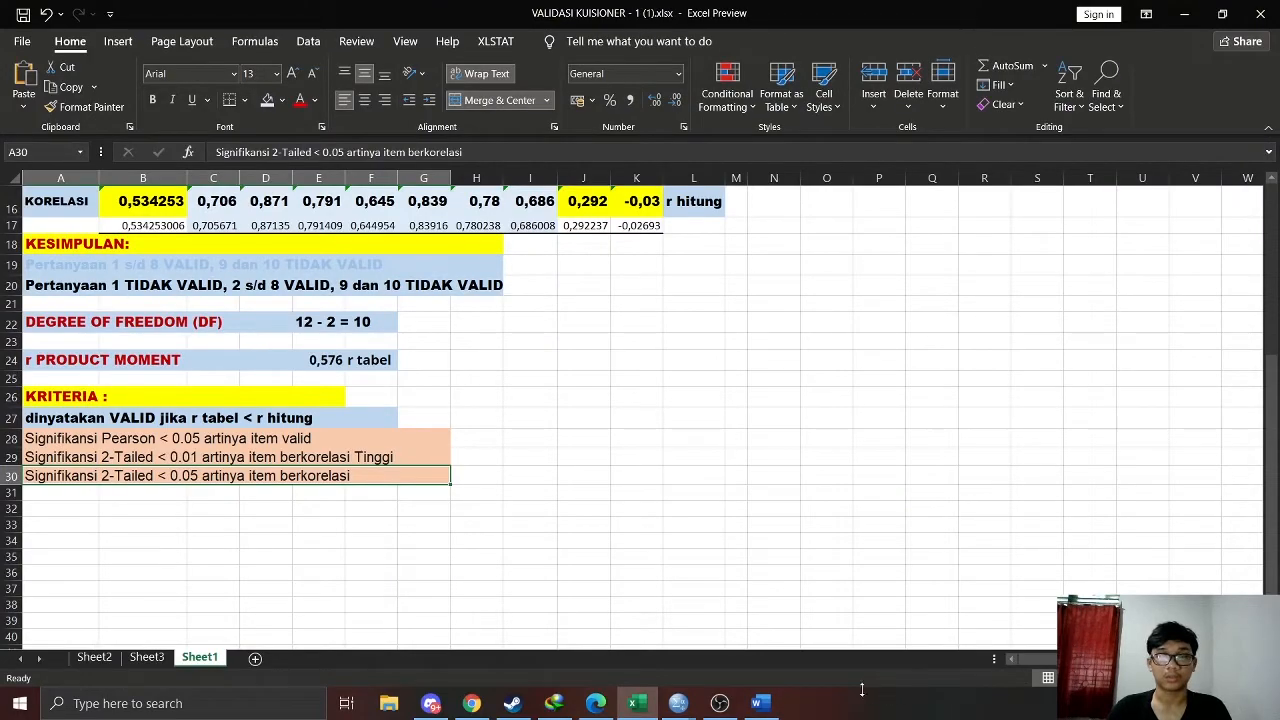
left_click(757, 703)
left_click_drag(1095, 467, 1122, 467)
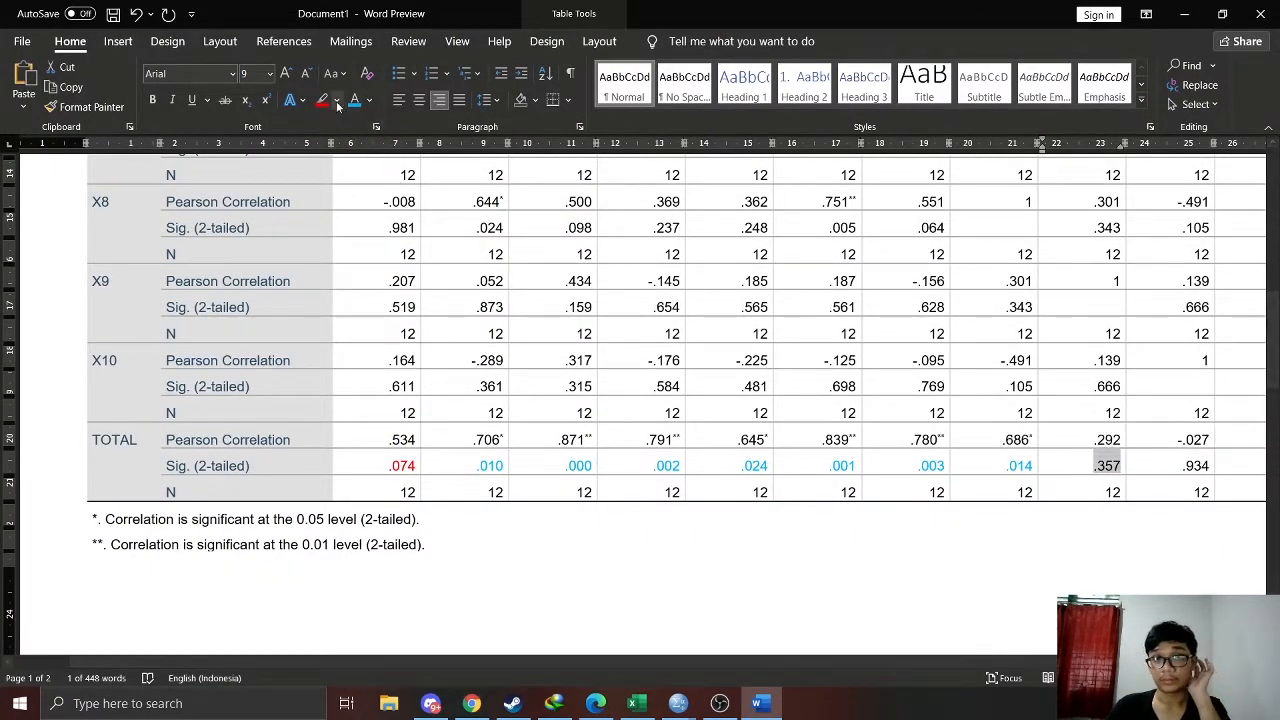
left_click(369, 100)
left_click(367, 281)
left_click(1017, 440)
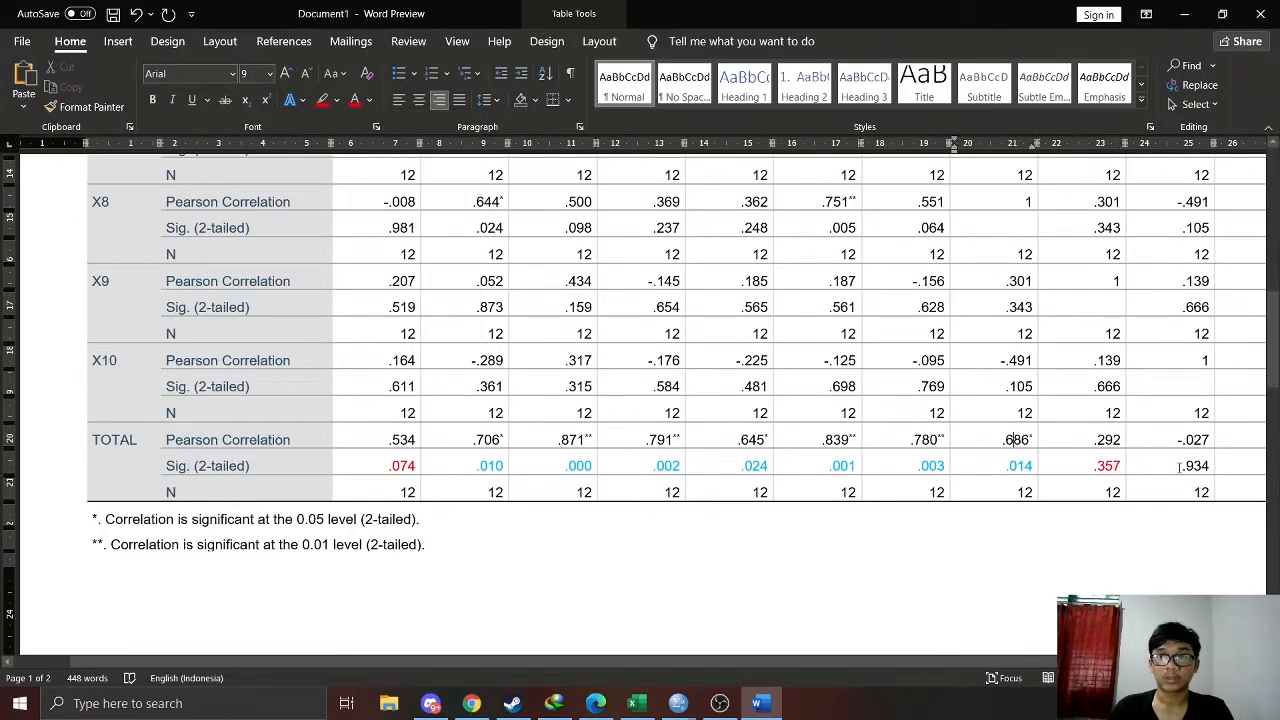
Check X10's TOTAL-row significance against the Excel criteria and set its Sig. (2-tailed) value in Word to a red font
left_click_drag(1181, 467, 1210, 467)
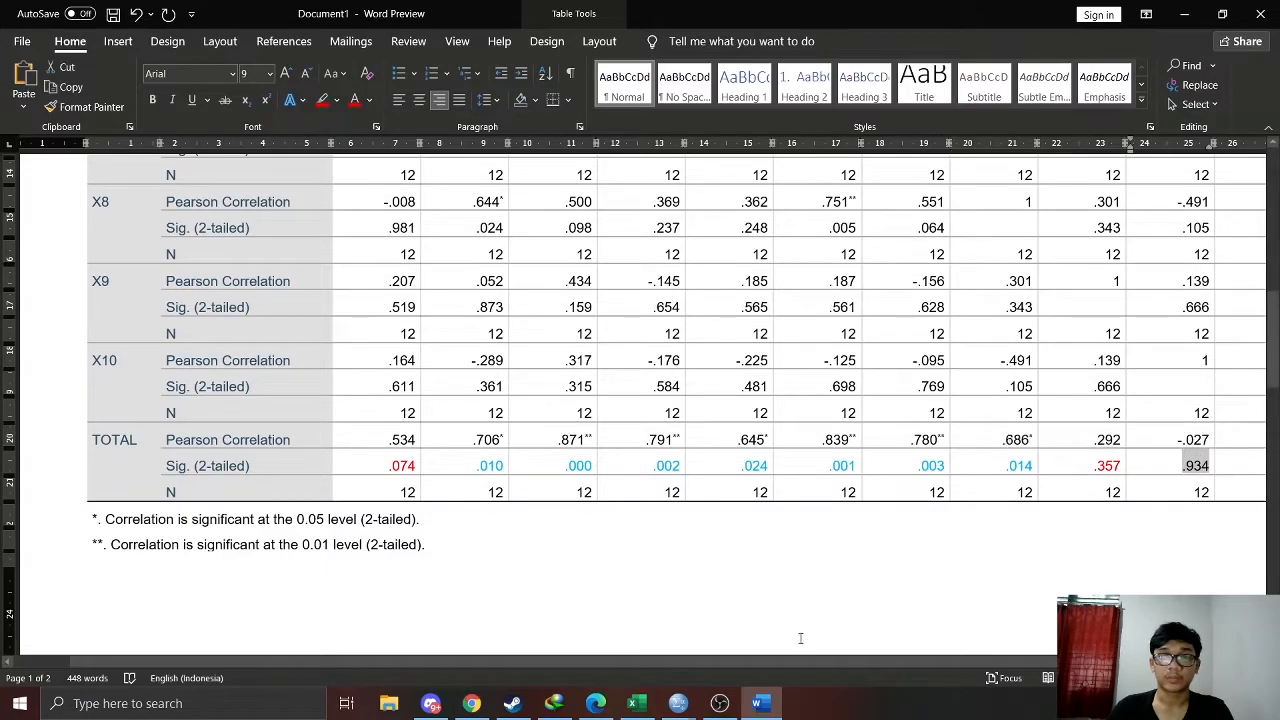
left_click(770, 704)
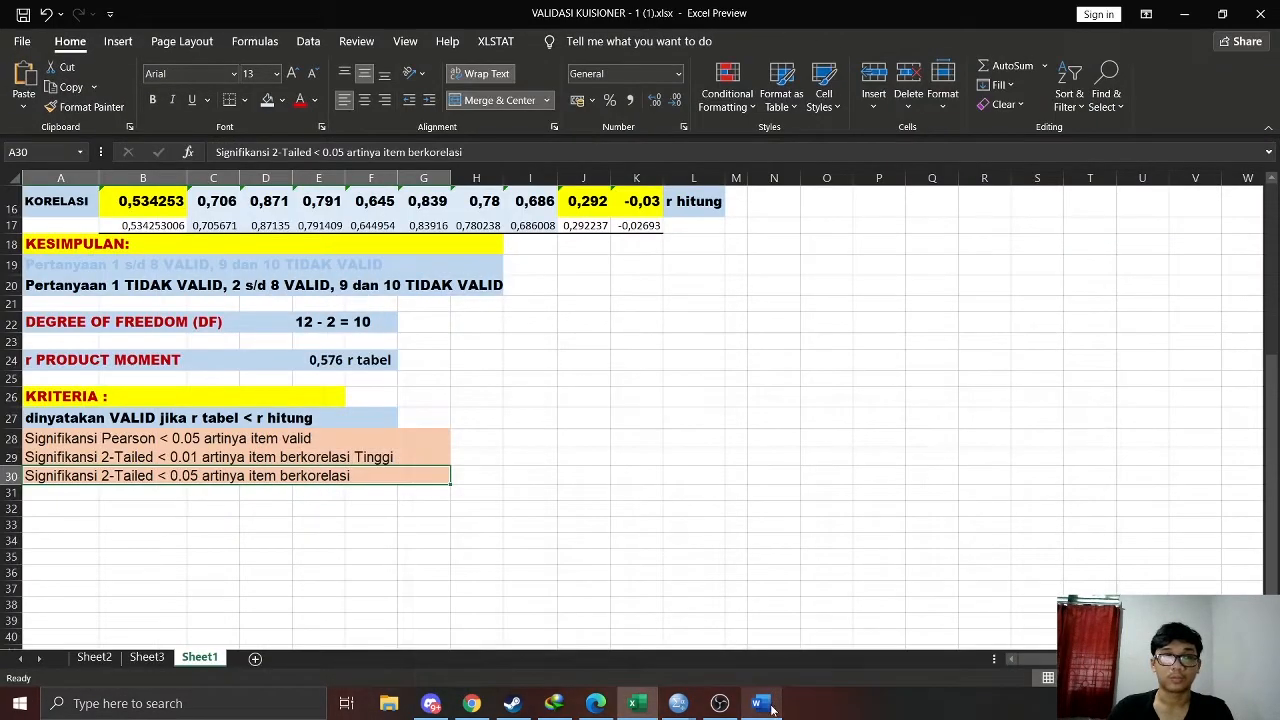
left_click(770, 706)
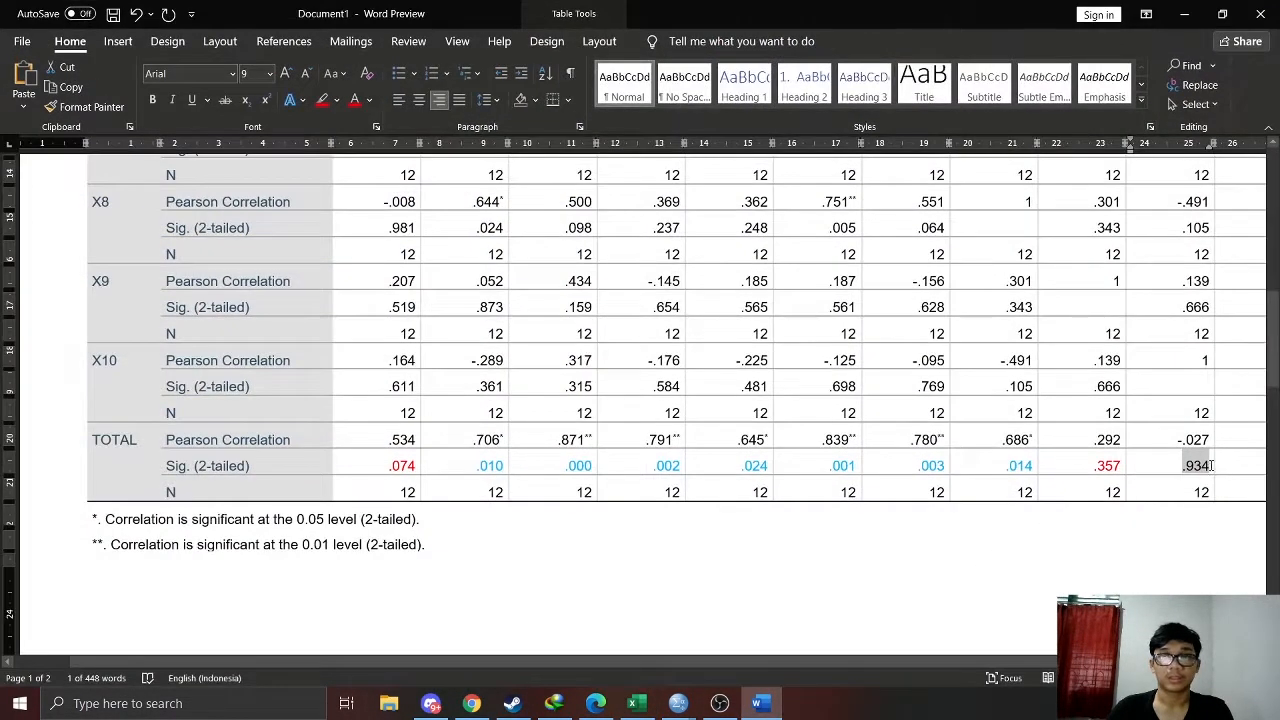
left_click(775, 712)
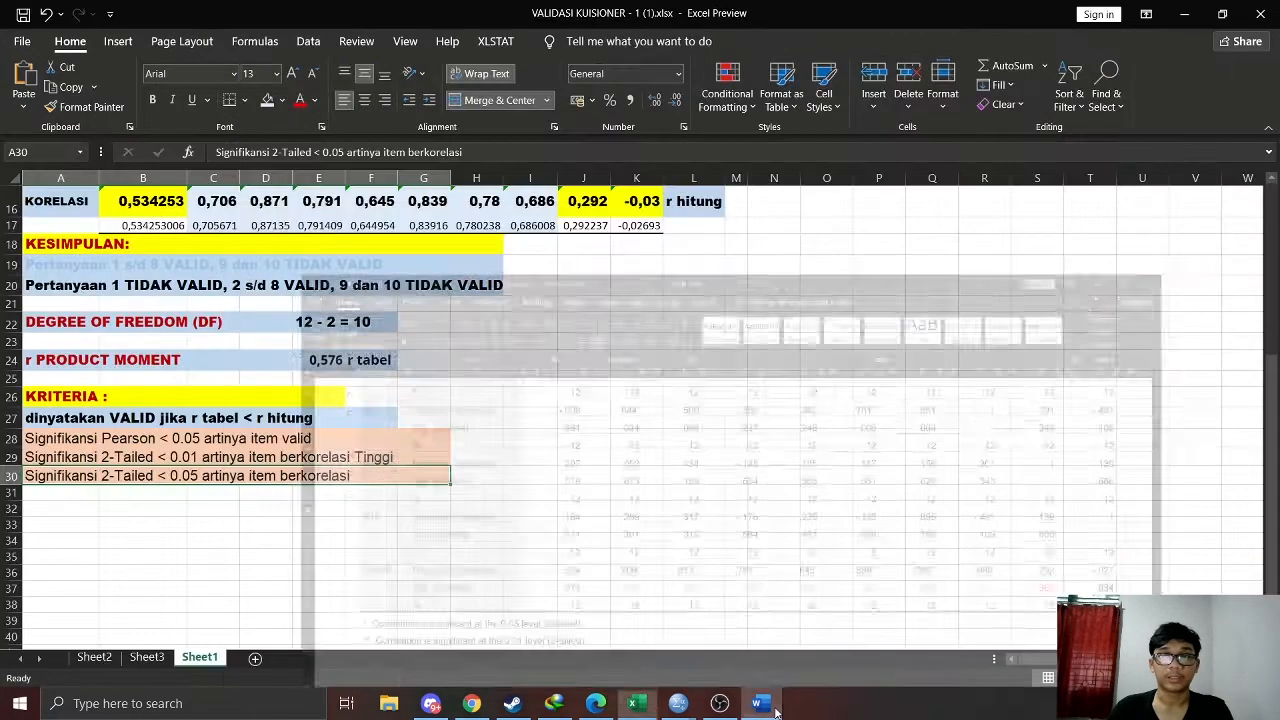
left_click(760, 704)
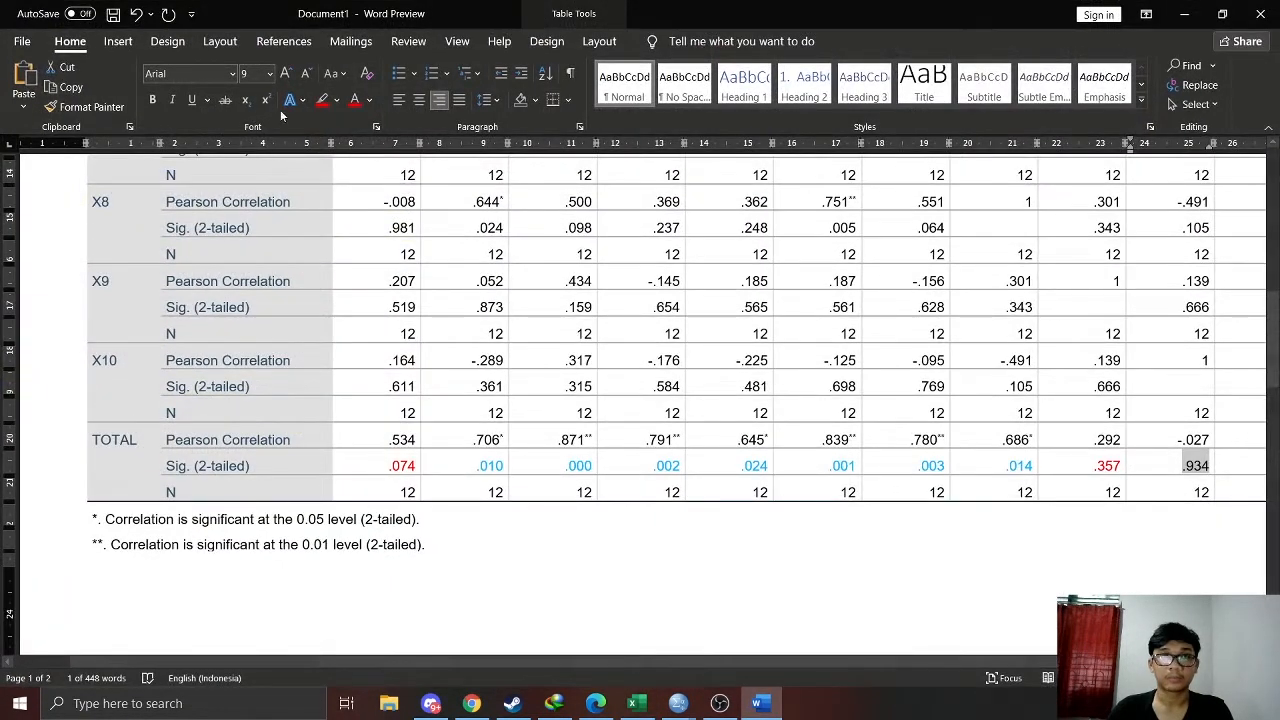
left_click(354, 101)
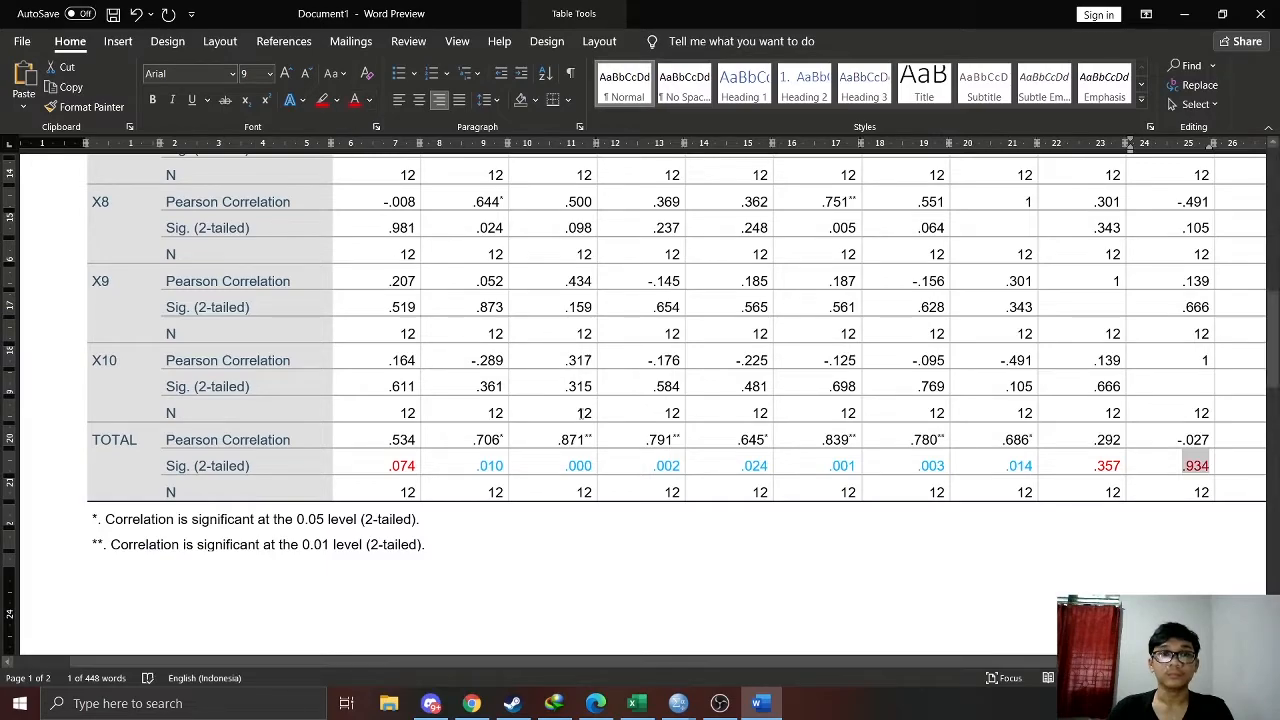
left_click(623, 432)
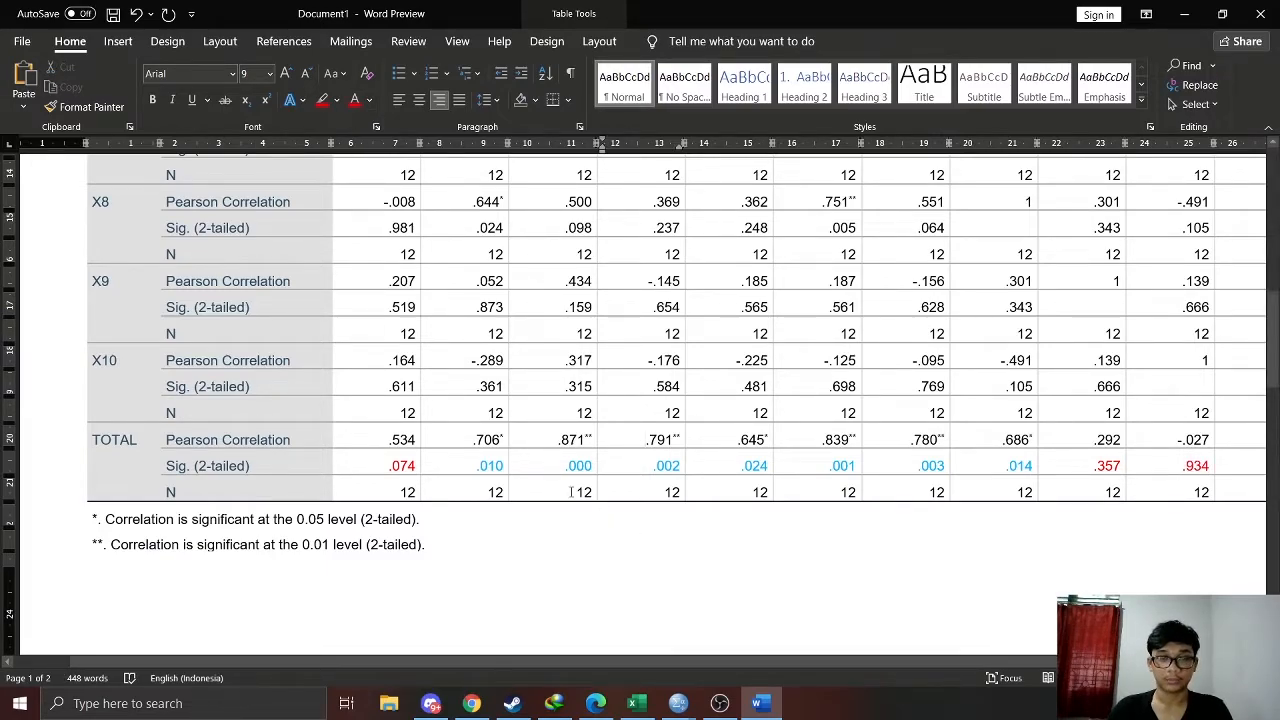